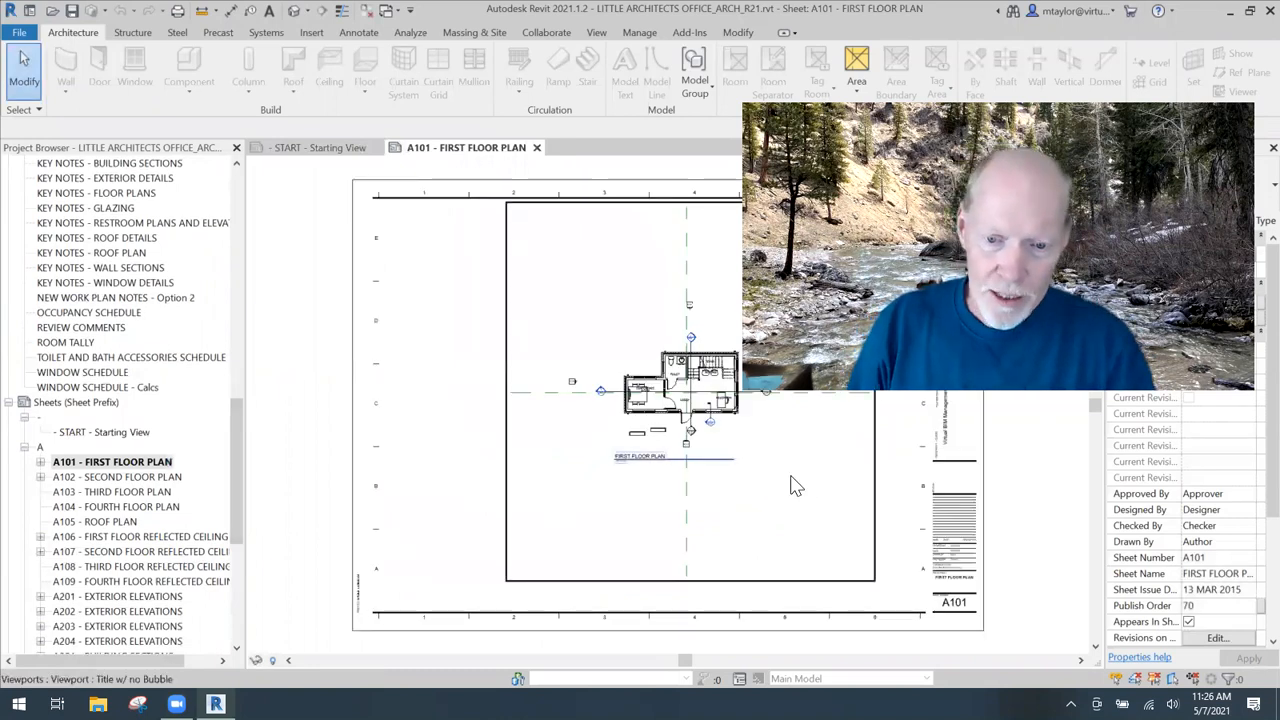
- Examine the sheet title and sheet number area of the title block on sheet A101
{"action": "middle_click_drag", "start_coordinate": [1031, 483], "coordinate": [674, 362]}
{"action": "scroll", "coordinate": [568, 485], "scroll_direction": "up", "scroll_amount": 2}
{"action": "scroll", "coordinate": [570, 490], "scroll_direction": "up", "scroll_amount": 1}
{"action": "scroll", "coordinate": [549, 491], "scroll_direction": "up", "scroll_amount": 1}
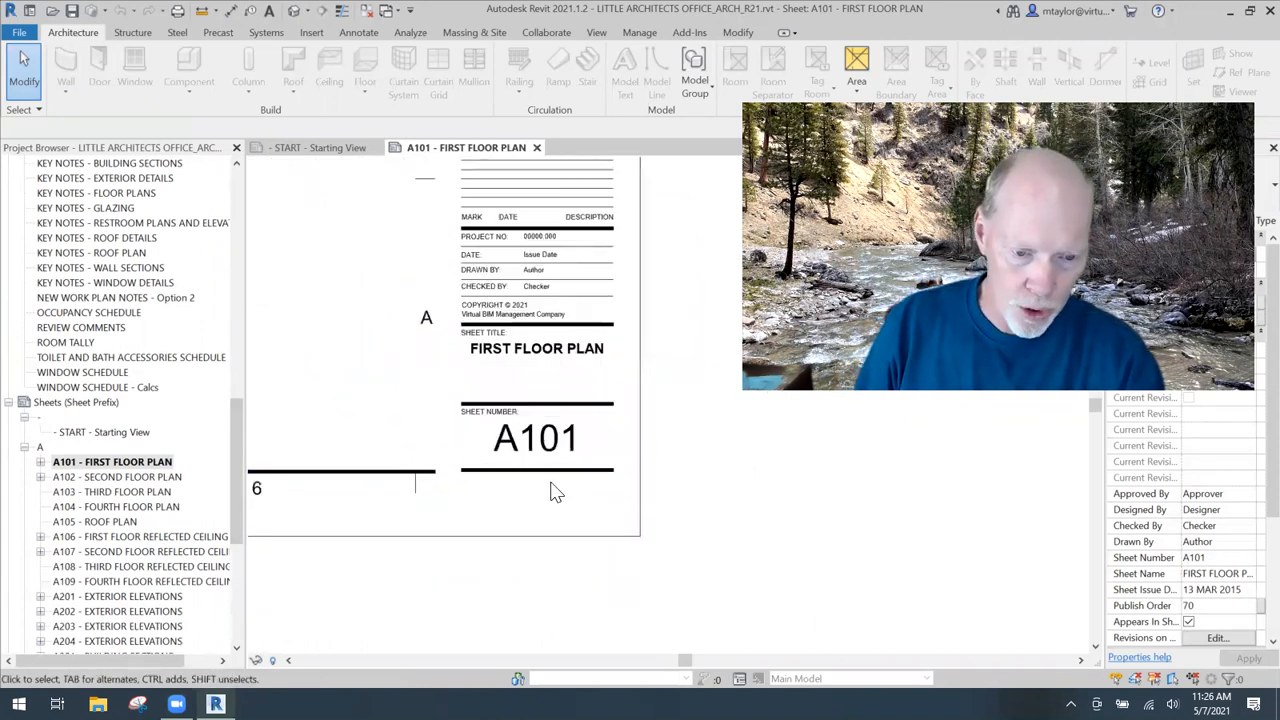
{"action": "scroll", "coordinate": [523, 466], "scroll_direction": "up", "scroll_amount": 1}
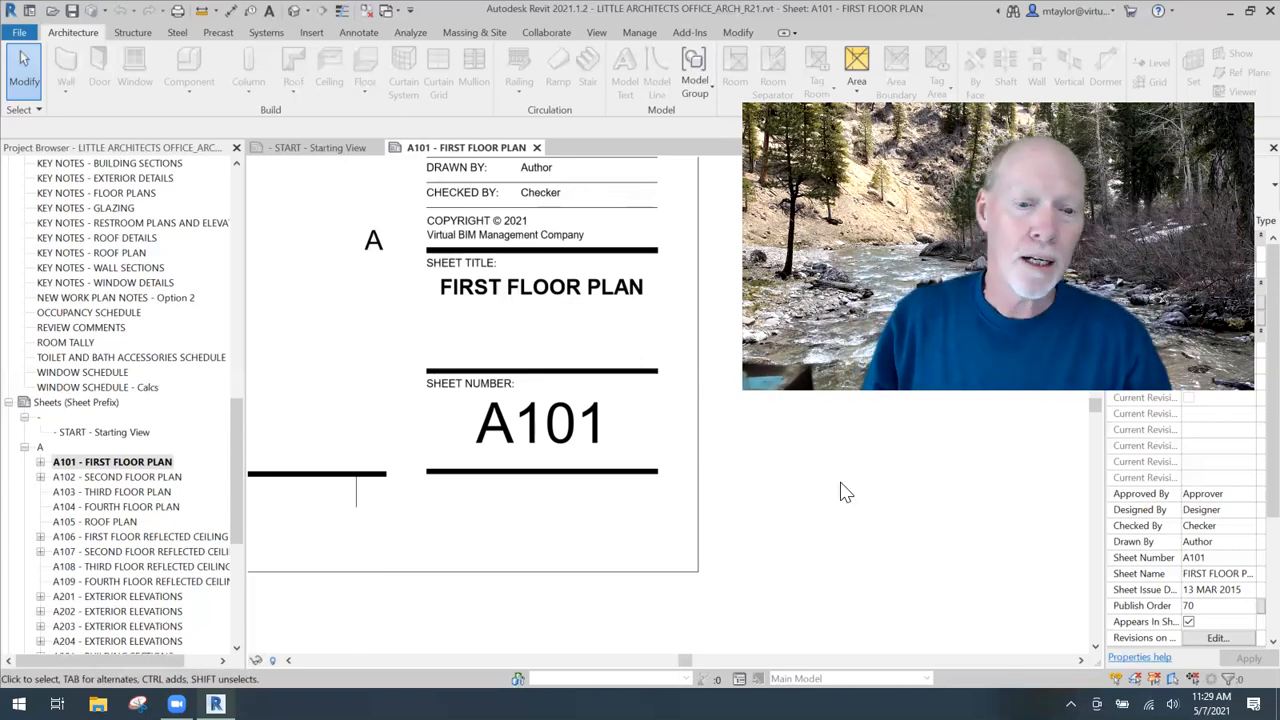
{"action": "scroll", "coordinate": [760, 494], "scroll_direction": "down", "scroll_amount": 2}
{"action": "middle_click_drag", "start_coordinate": [845, 502], "coordinate": [800, 510]}
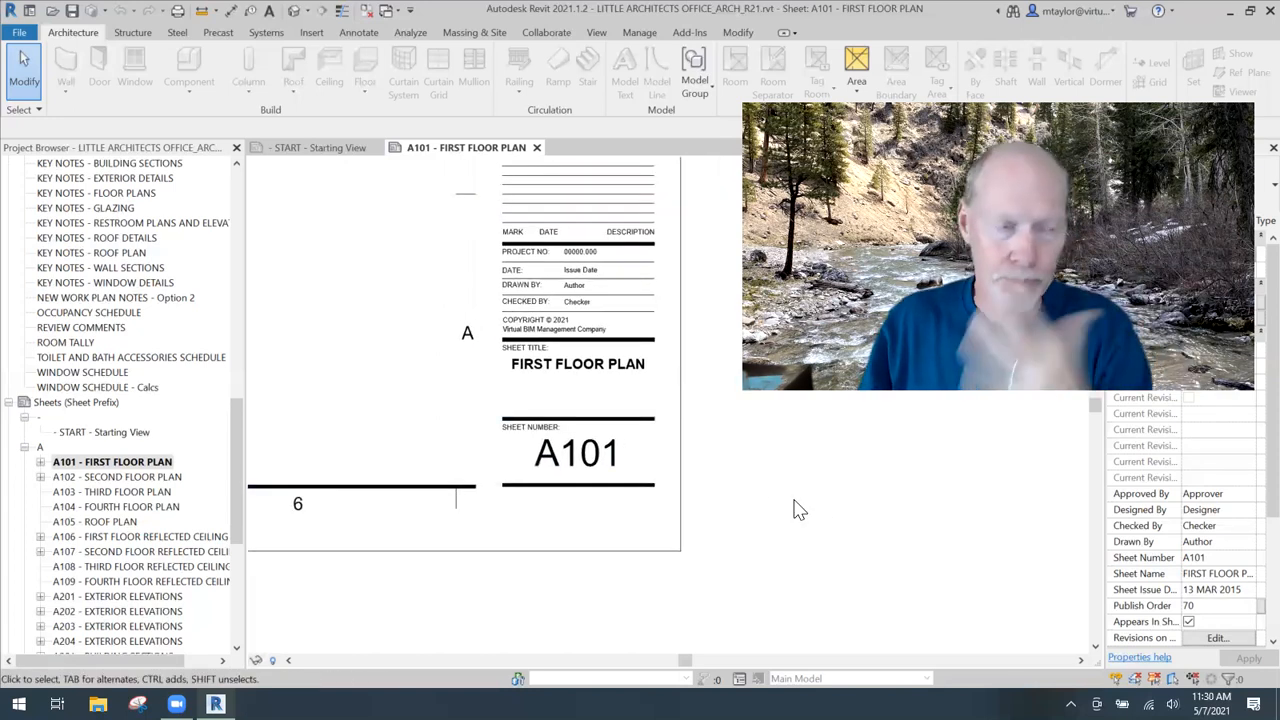
- Open the project's shared parameters for editing and inspect the full path of the current shared parameter file
{"action": "left_click", "coordinate": [638, 33]}
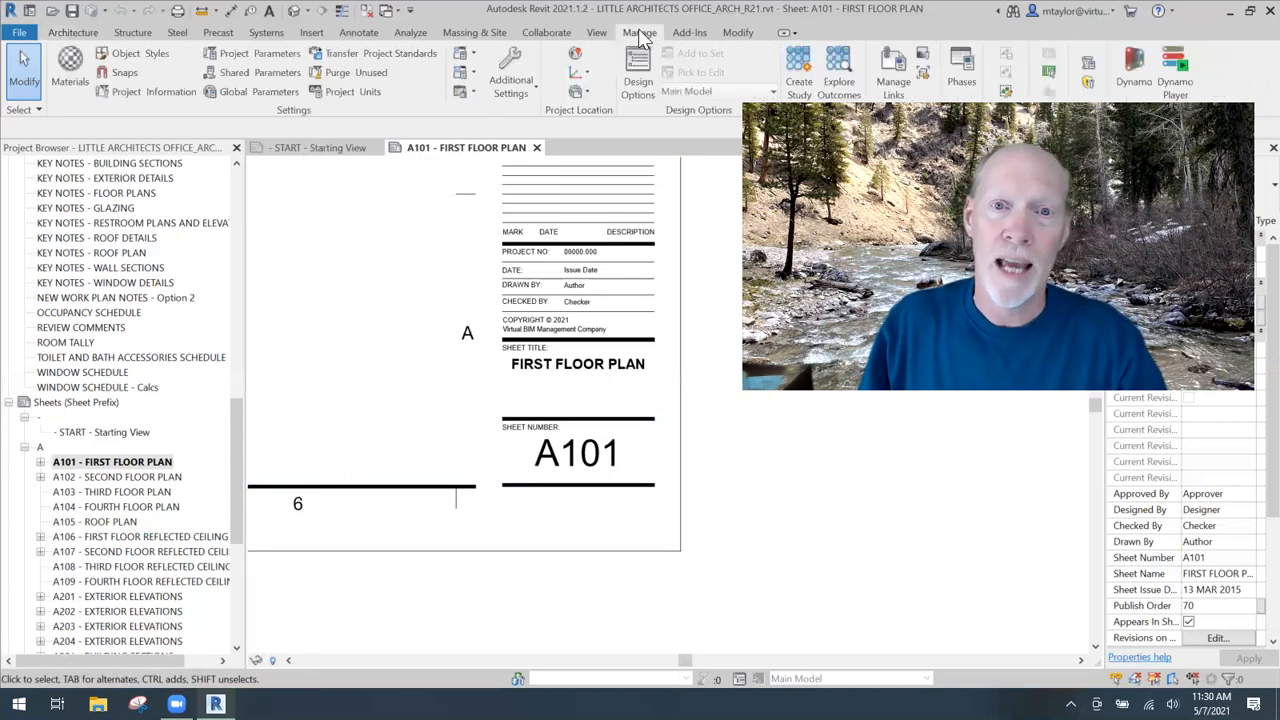
{"action": "left_click", "coordinate": [268, 74]}
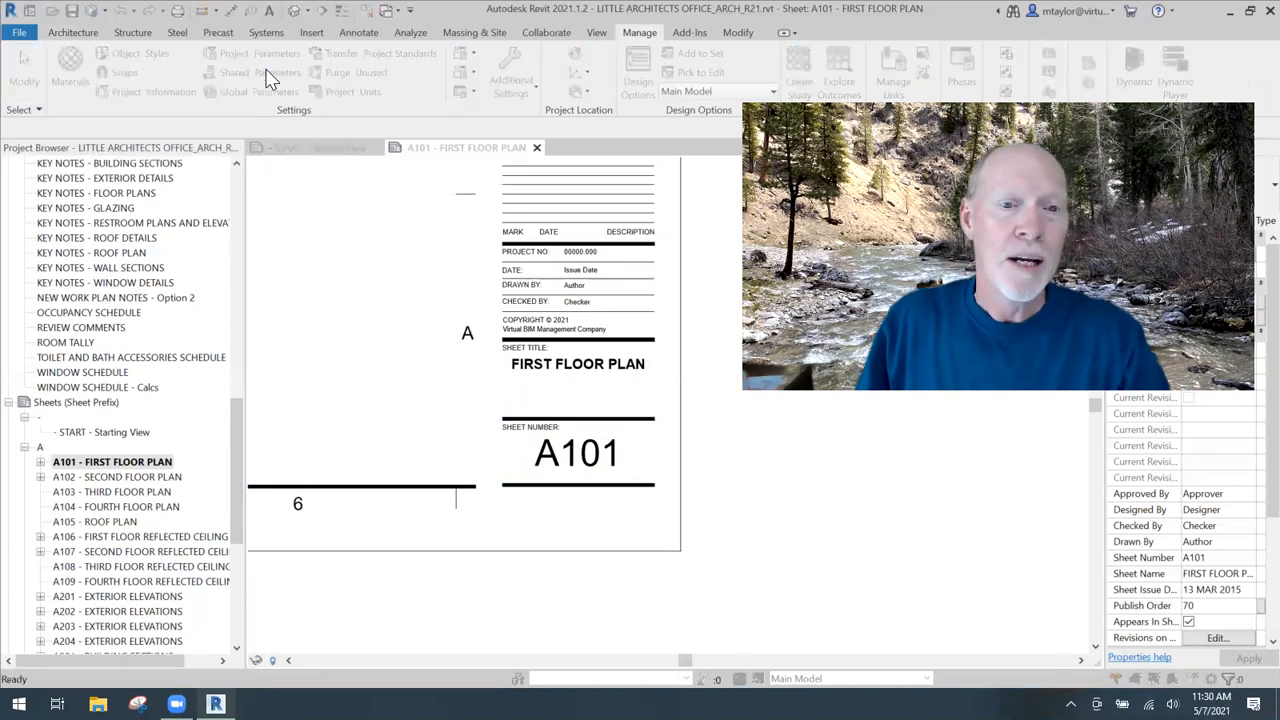
{"action": "left_click_drag", "start_coordinate": [627, 183], "coordinate": [460, 154]}
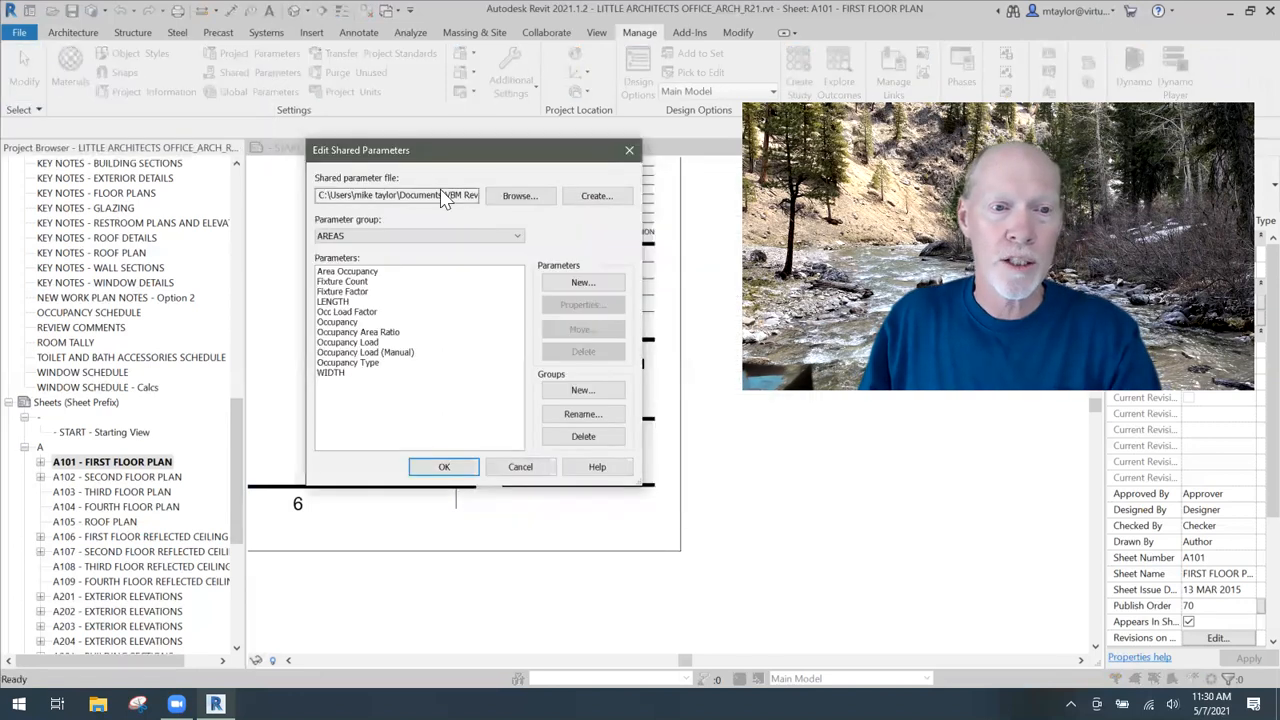
{"action": "left_click_drag", "start_coordinate": [351, 196], "coordinate": [489, 195]}
{"action": "left_click", "coordinate": [369, 196]}
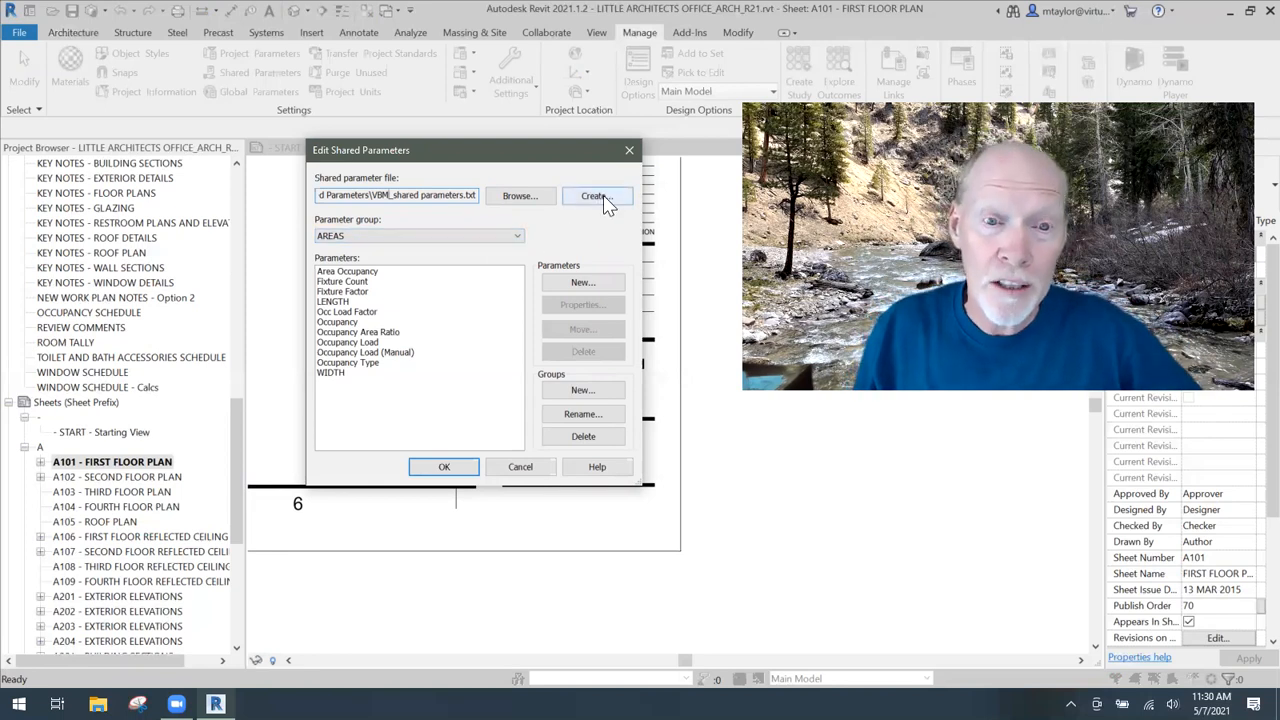
- Create a new shared parameter file named "my coolo shared parameter file" in the Documents folder and check its path
{"action": "left_click", "coordinate": [600, 200]}
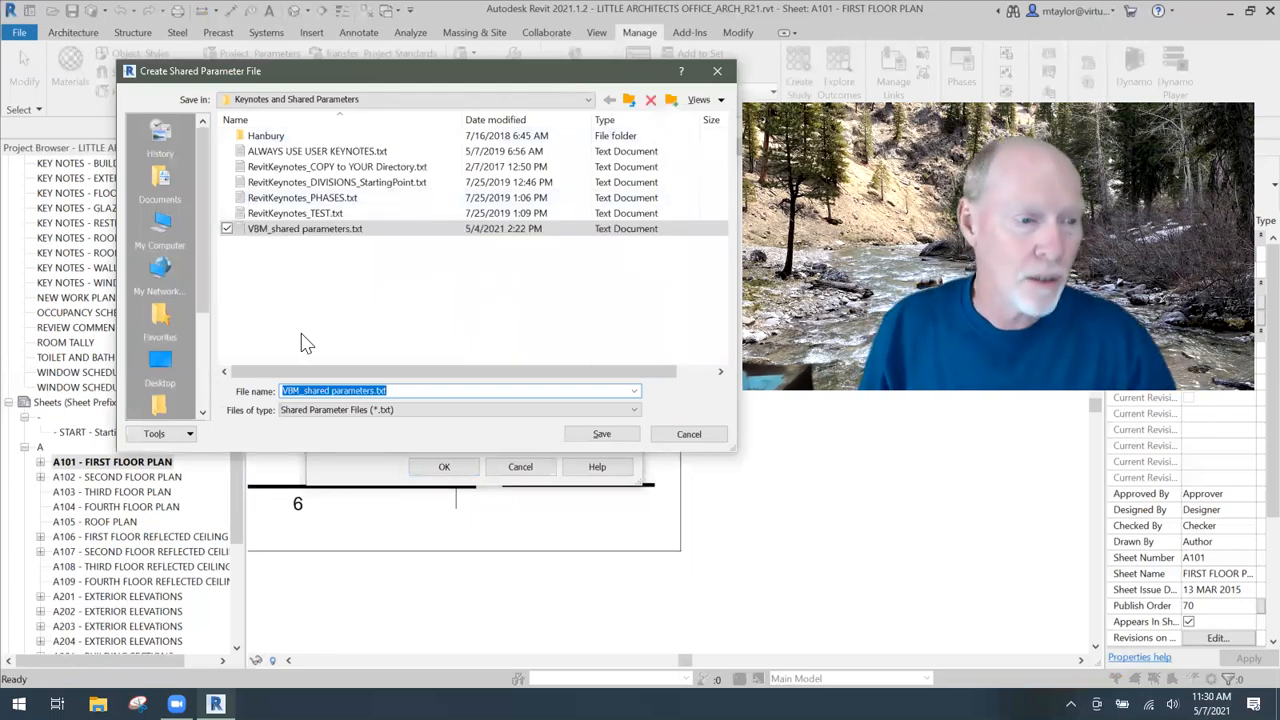
{"action": "left_click", "coordinate": [162, 362]}
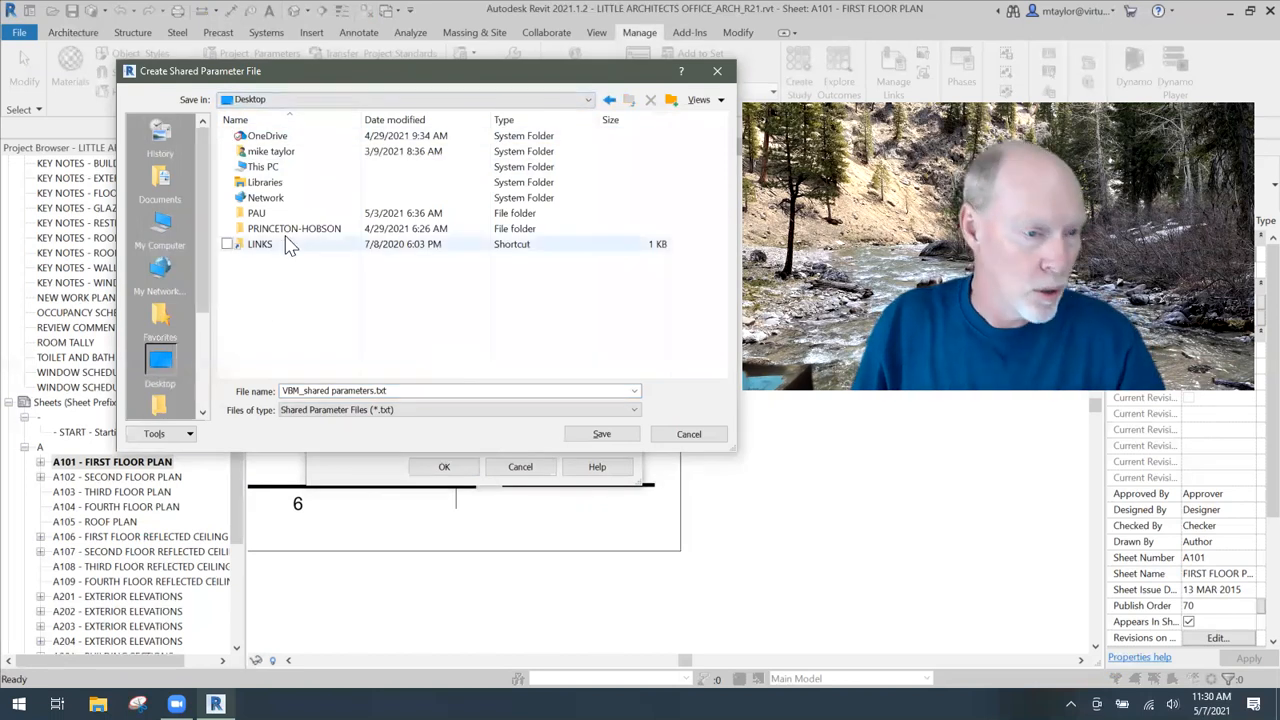
{"action": "left_click", "coordinate": [162, 182]}
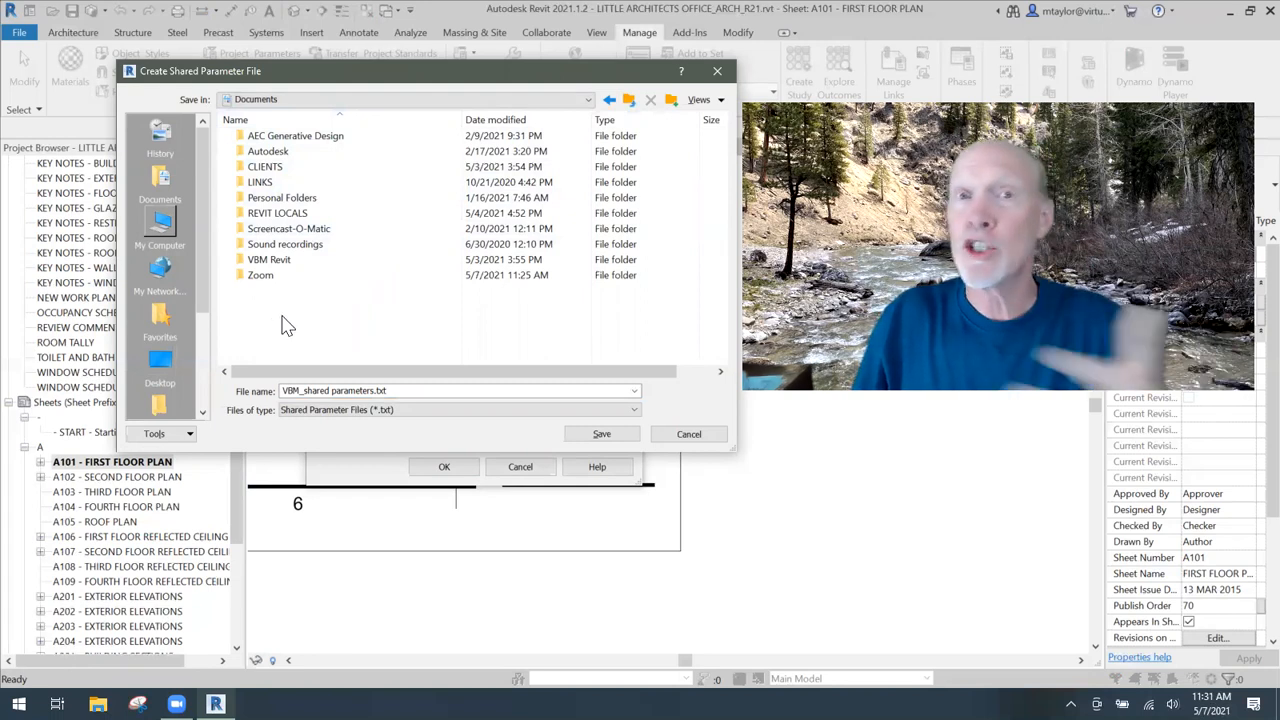
{"action": "left_click", "coordinate": [415, 391]}
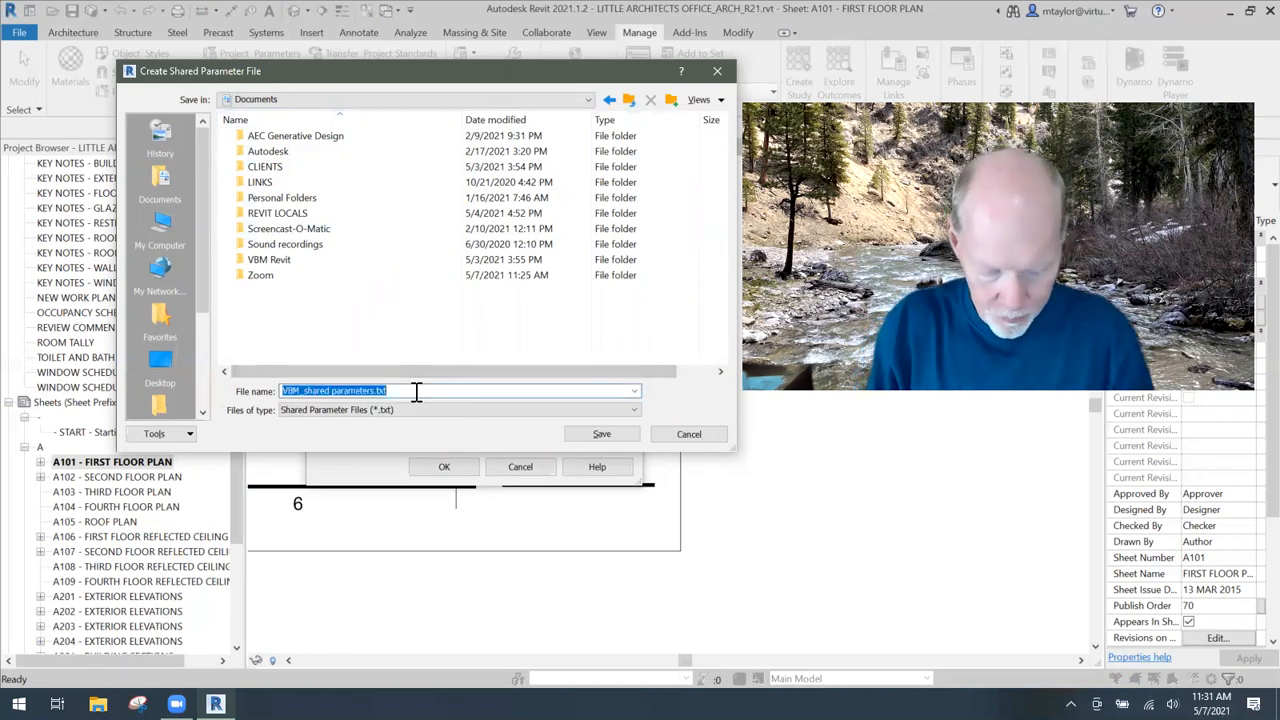
{"action": "type", "text": "my coolo"}
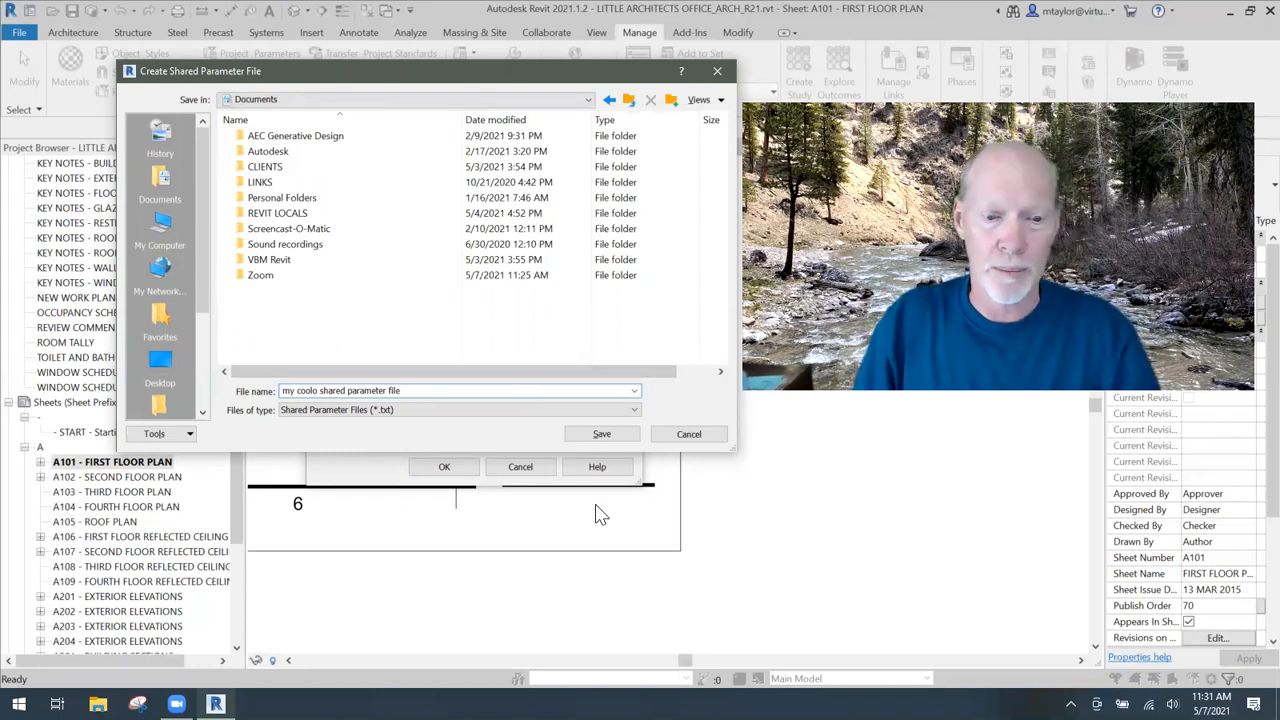
{"action": "left_click", "coordinate": [603, 434]}
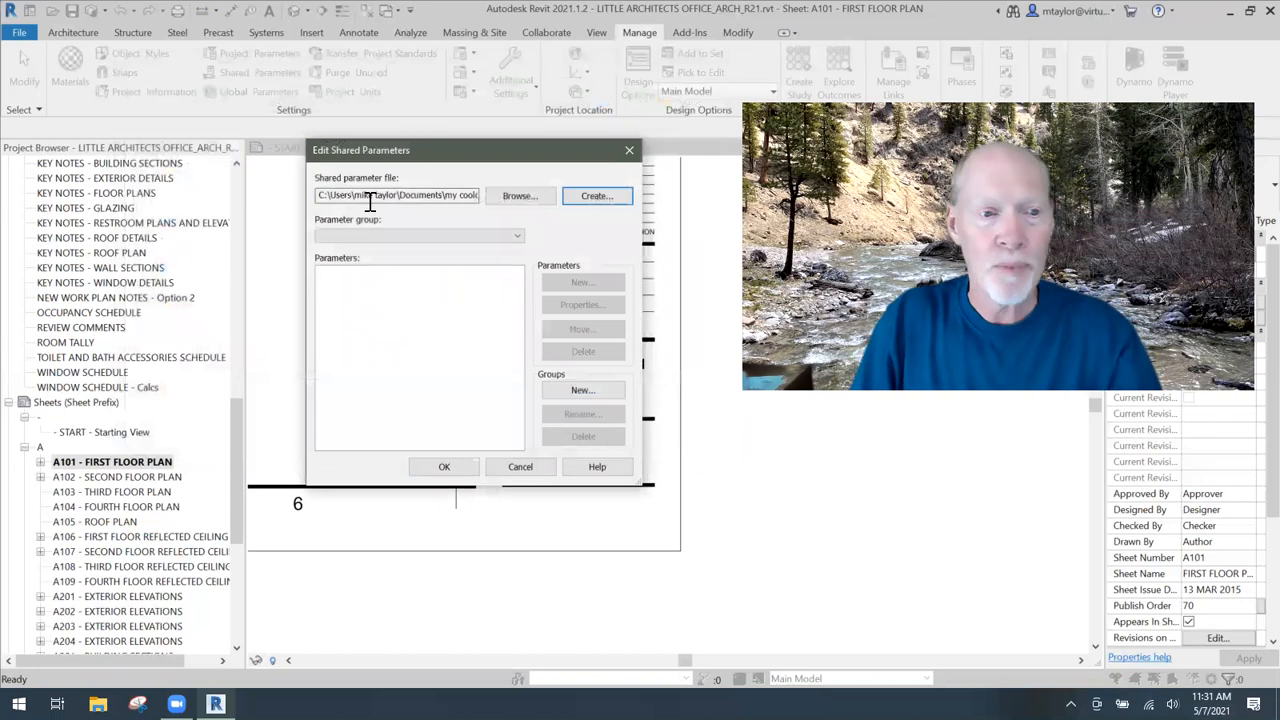
{"action": "left_click_drag", "start_coordinate": [403, 194], "coordinate": [497, 200]}
{"action": "left_click", "coordinate": [413, 196]}
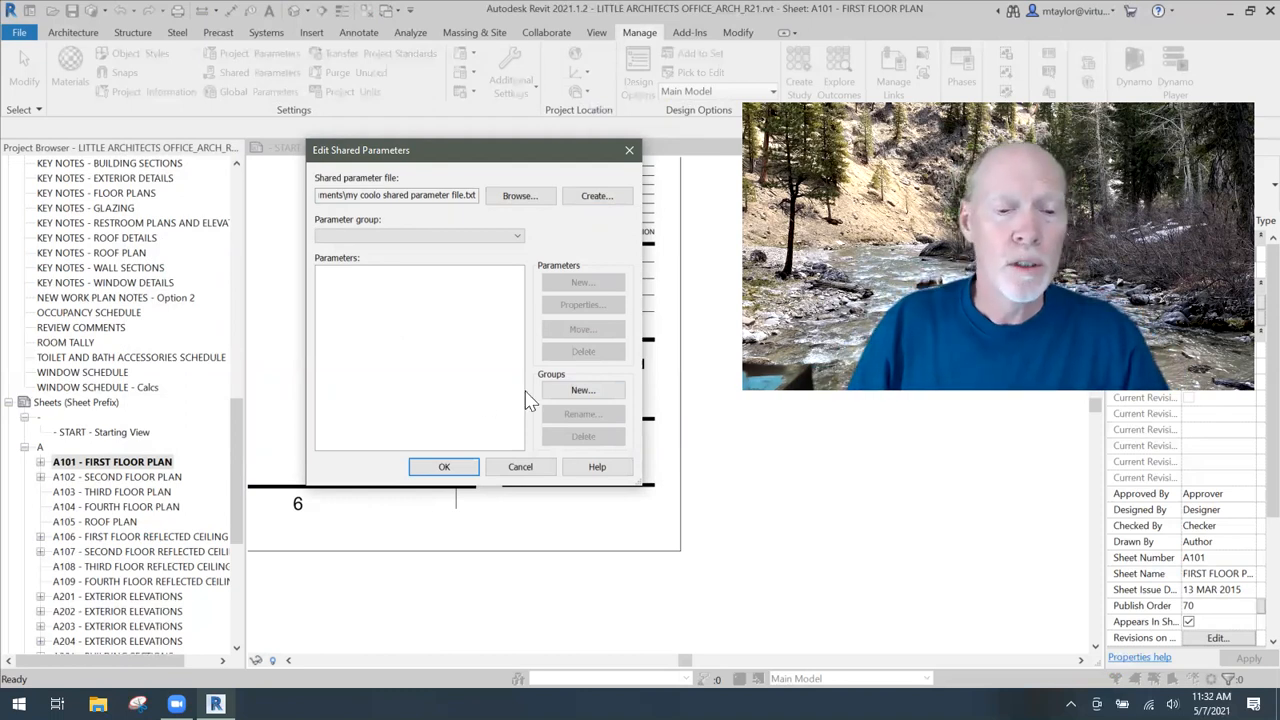
- Add a parameter group named "Titleblocks" to the shared parameter file
{"action": "left_click", "coordinate": [583, 390]}
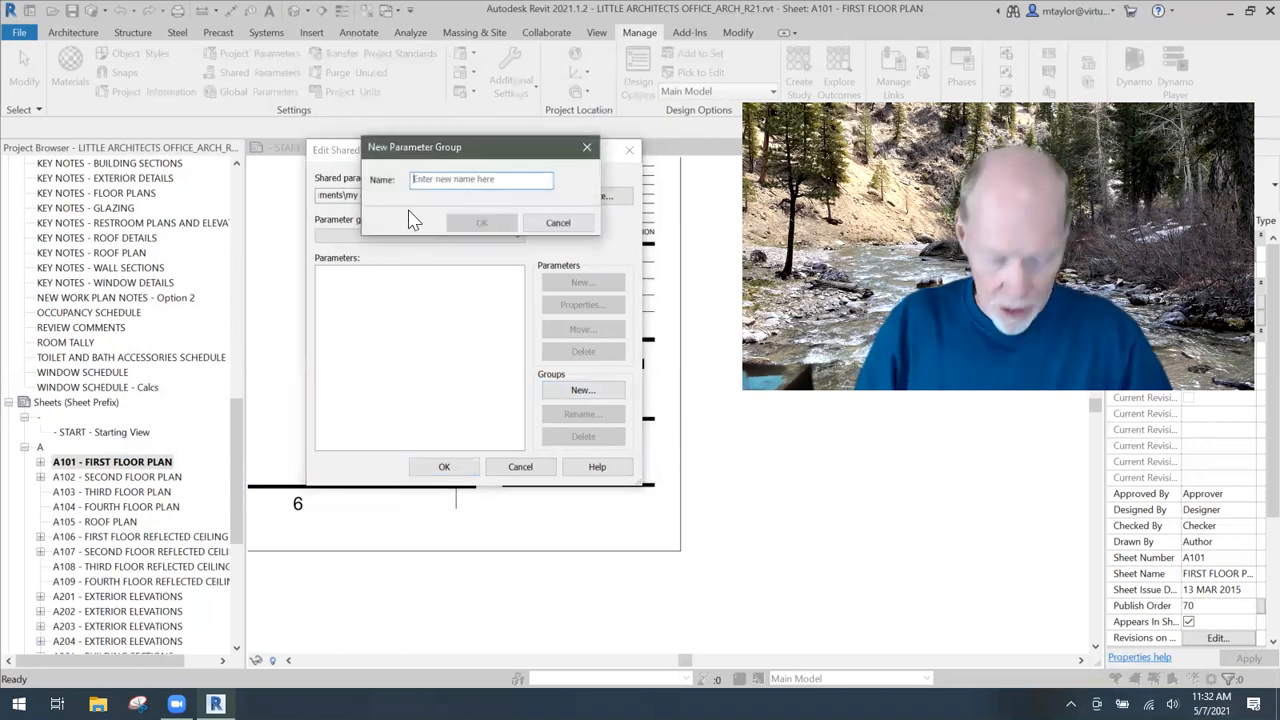
{"action": "type", "text": "Titleblocks"}
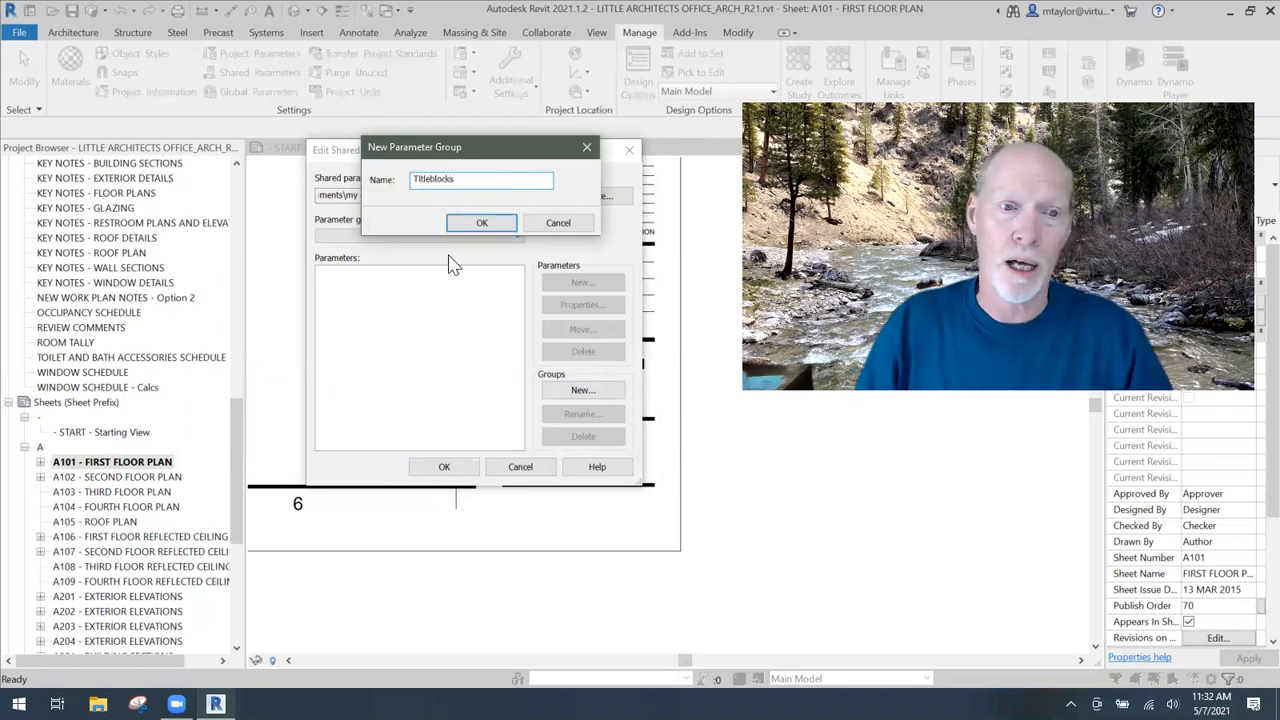
{"action": "left_click", "coordinate": [481, 223]}
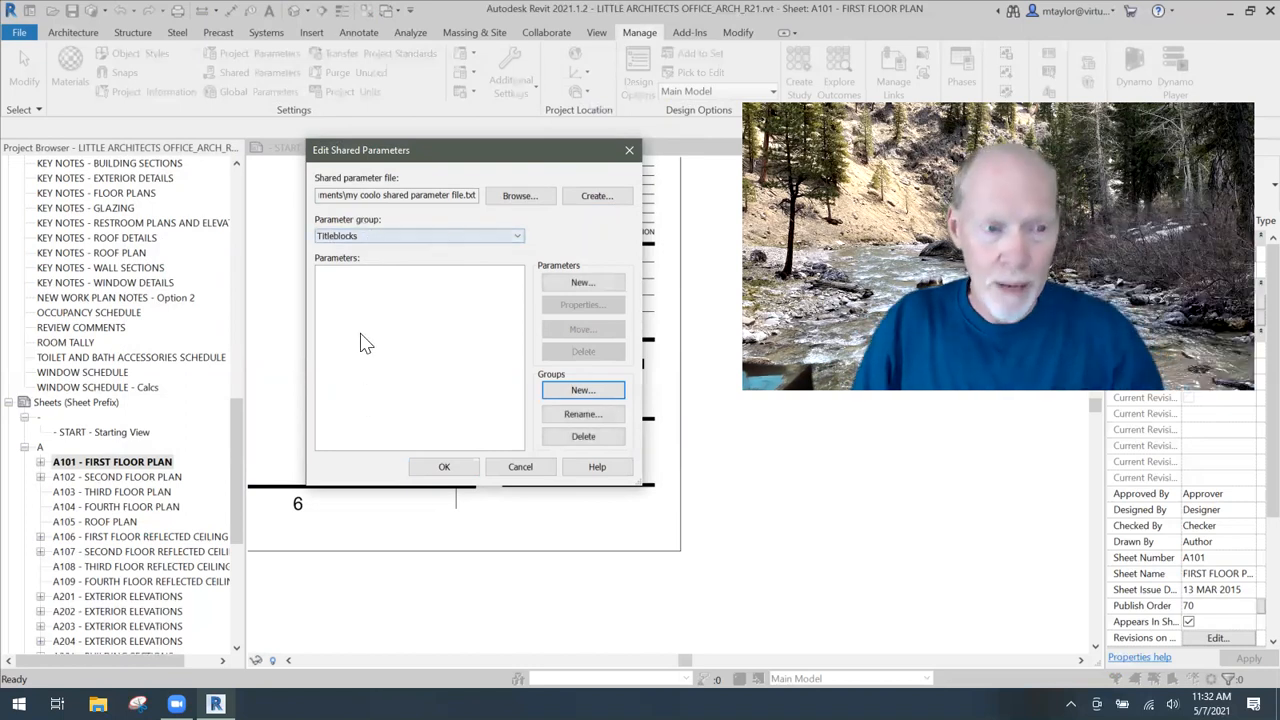
- Add a shared parameter "Sheet X of X" to the Titleblocks group with discipline Common and type Integer
{"action": "left_click", "coordinate": [582, 283]}
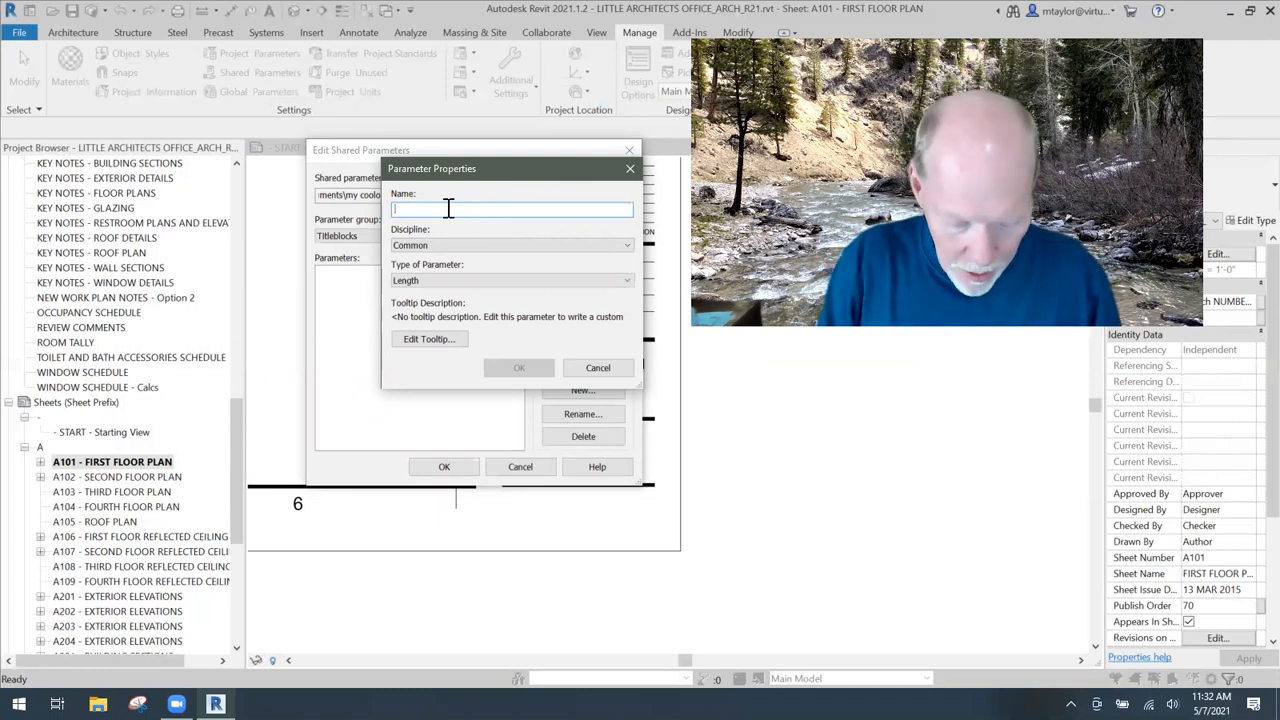
{"action": "type", "text": "heet X of X"}
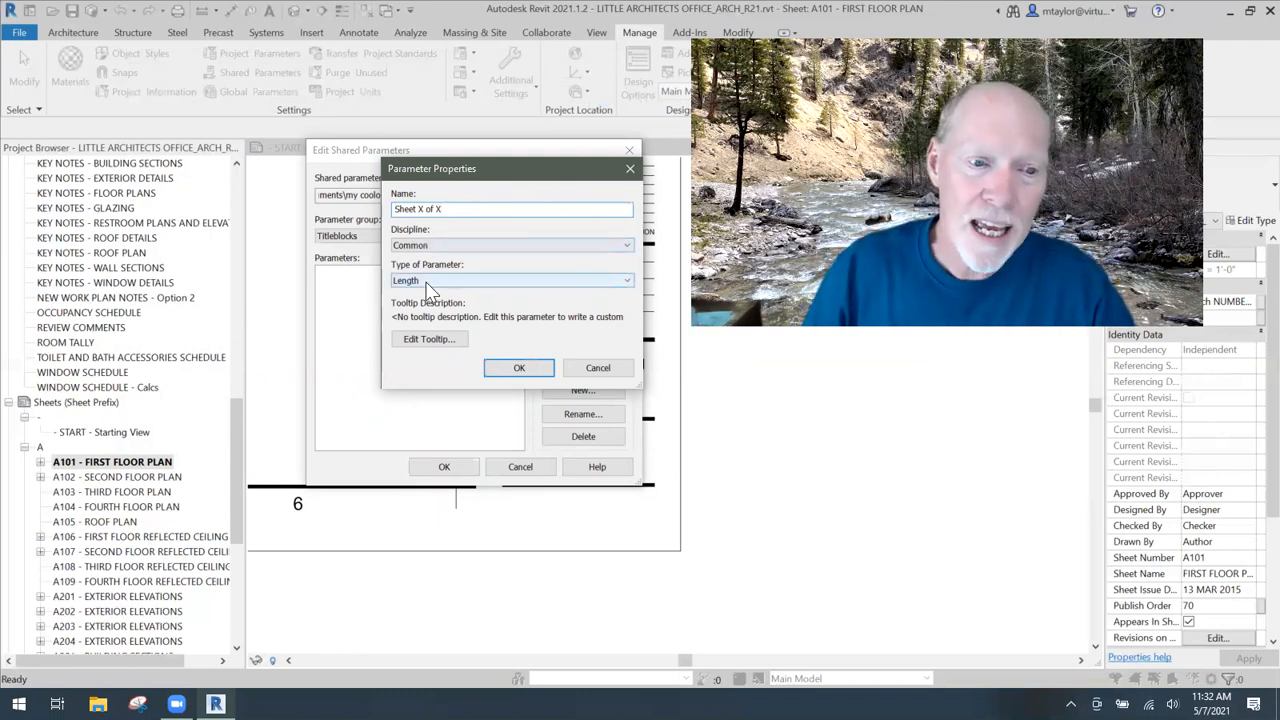
{"action": "left_click", "coordinate": [438, 246]}
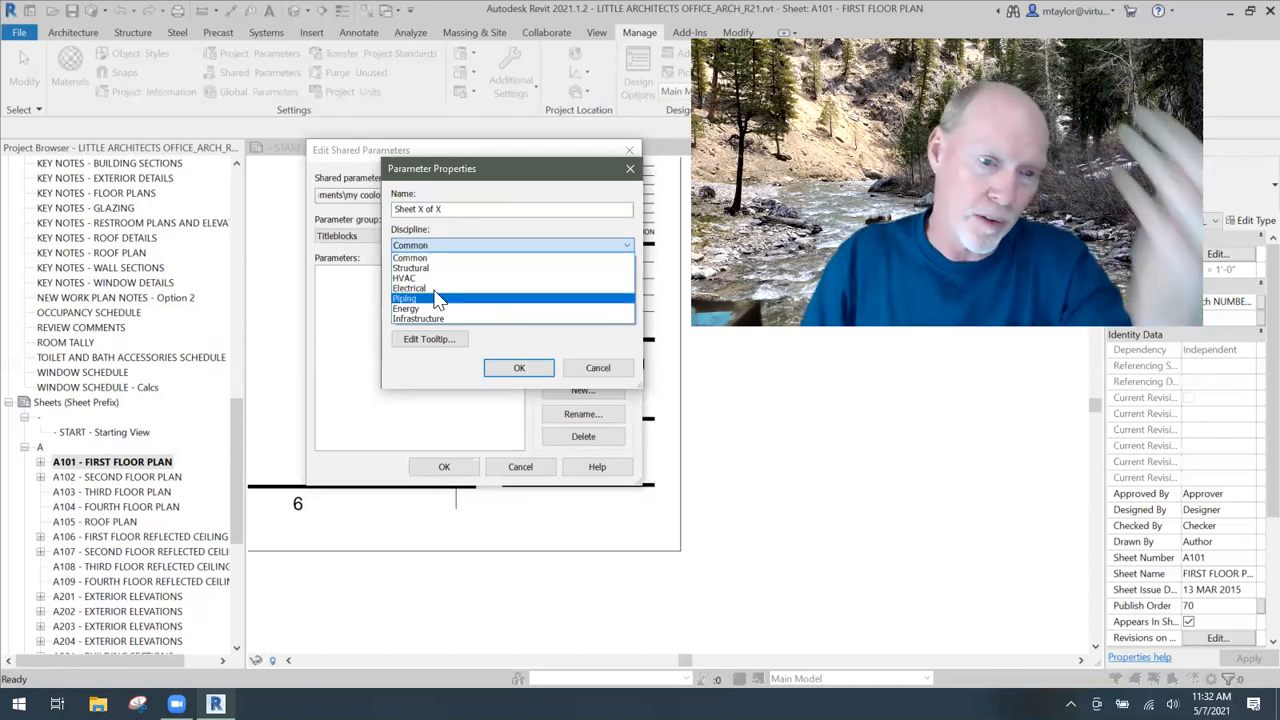
{"action": "left_click", "coordinate": [438, 258]}
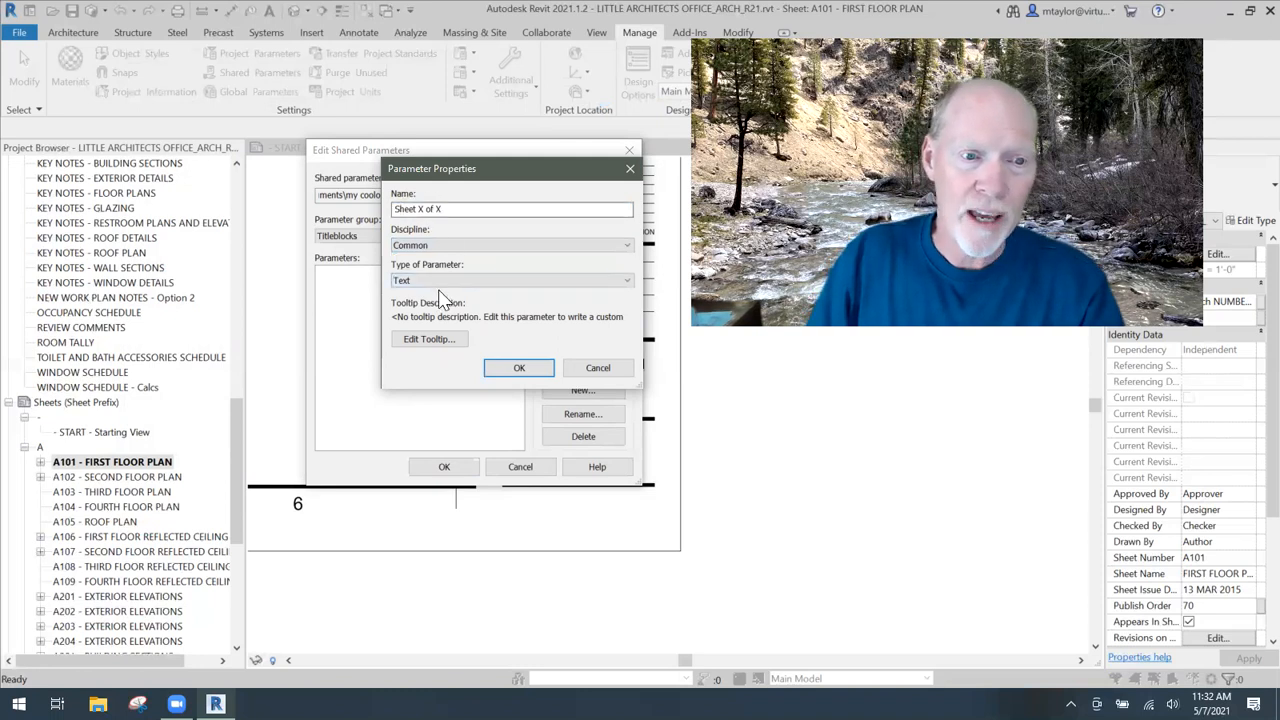
{"action": "left_click", "coordinate": [440, 282]}
{"action": "left_click", "coordinate": [425, 303]}
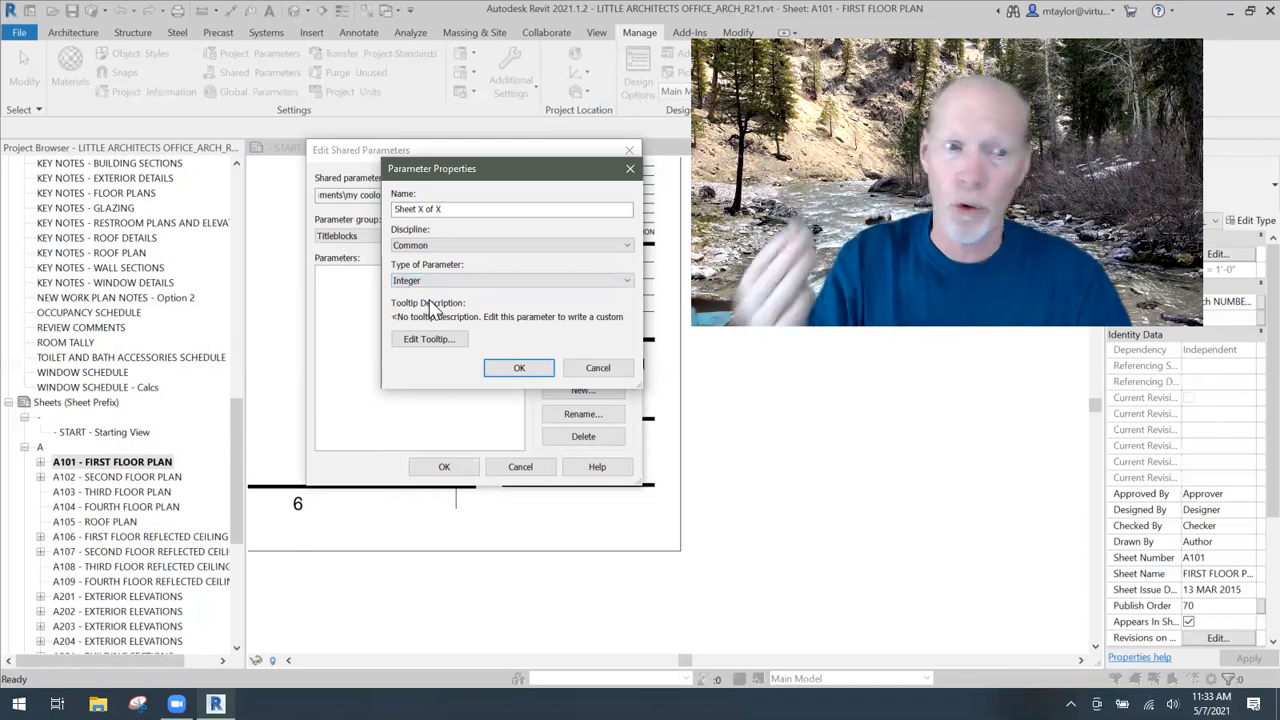
{"action": "left_click", "coordinate": [519, 367]}
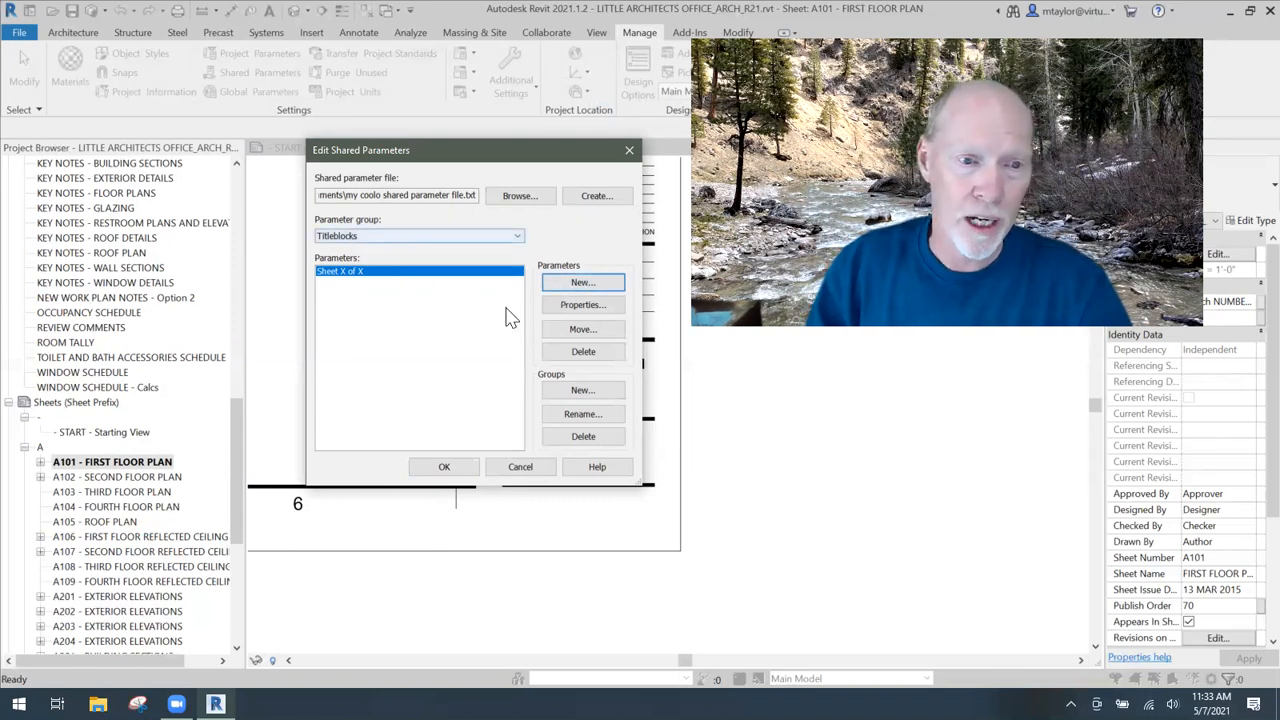
- Add a second shared parameter "Total Number of Sheets" of type Integer to the Titleblocks group
{"action": "left_click", "coordinate": [583, 283]}
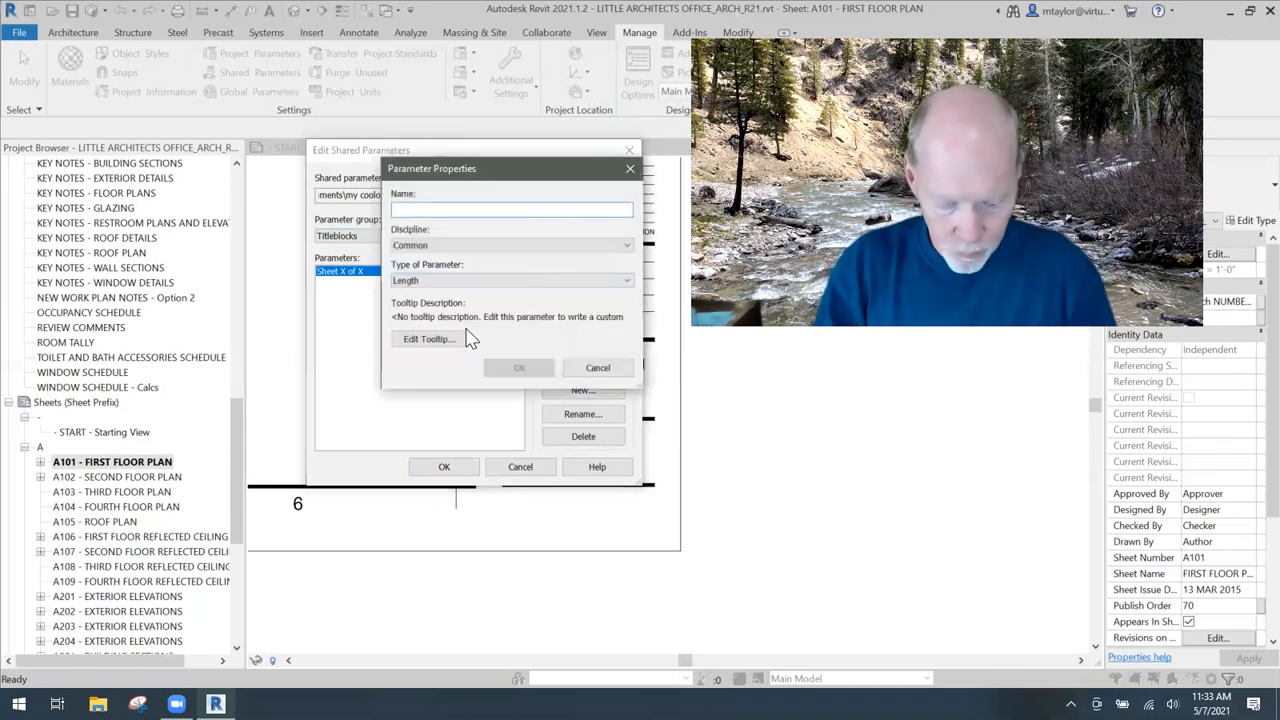
{"action": "type", "text": "Total Number of Sheets"}
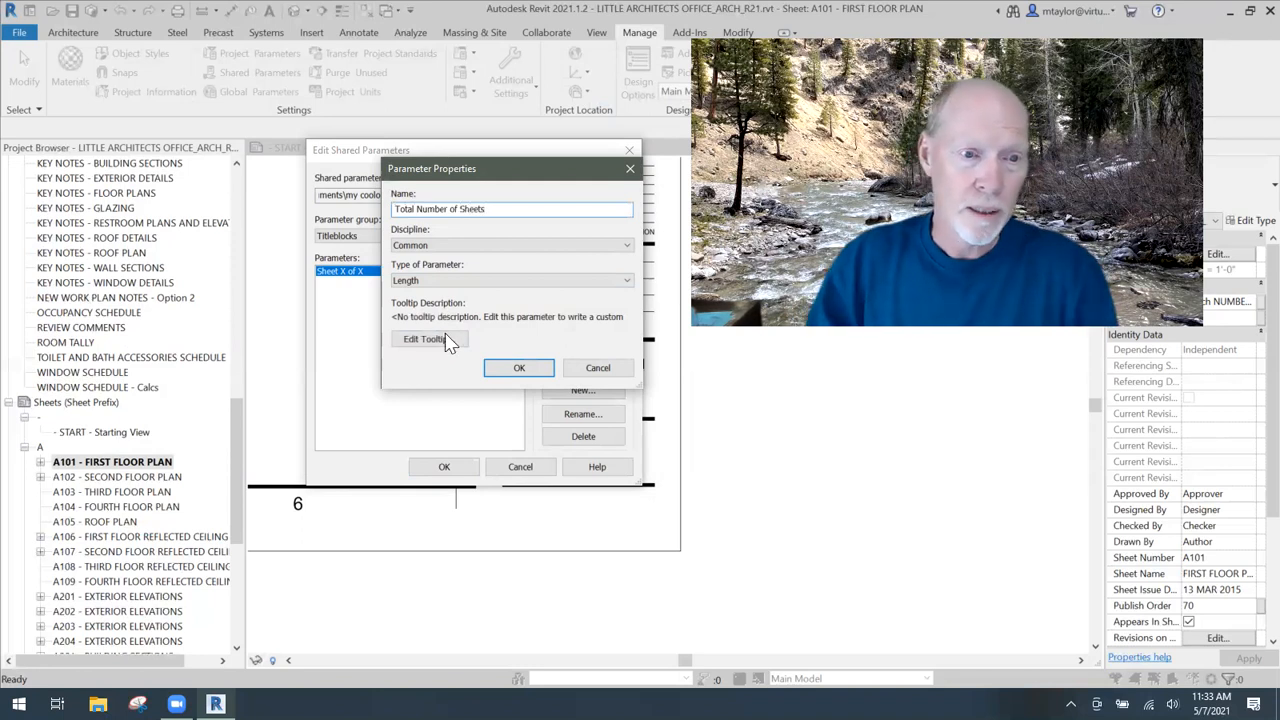
{"action": "left_click", "coordinate": [440, 281]}
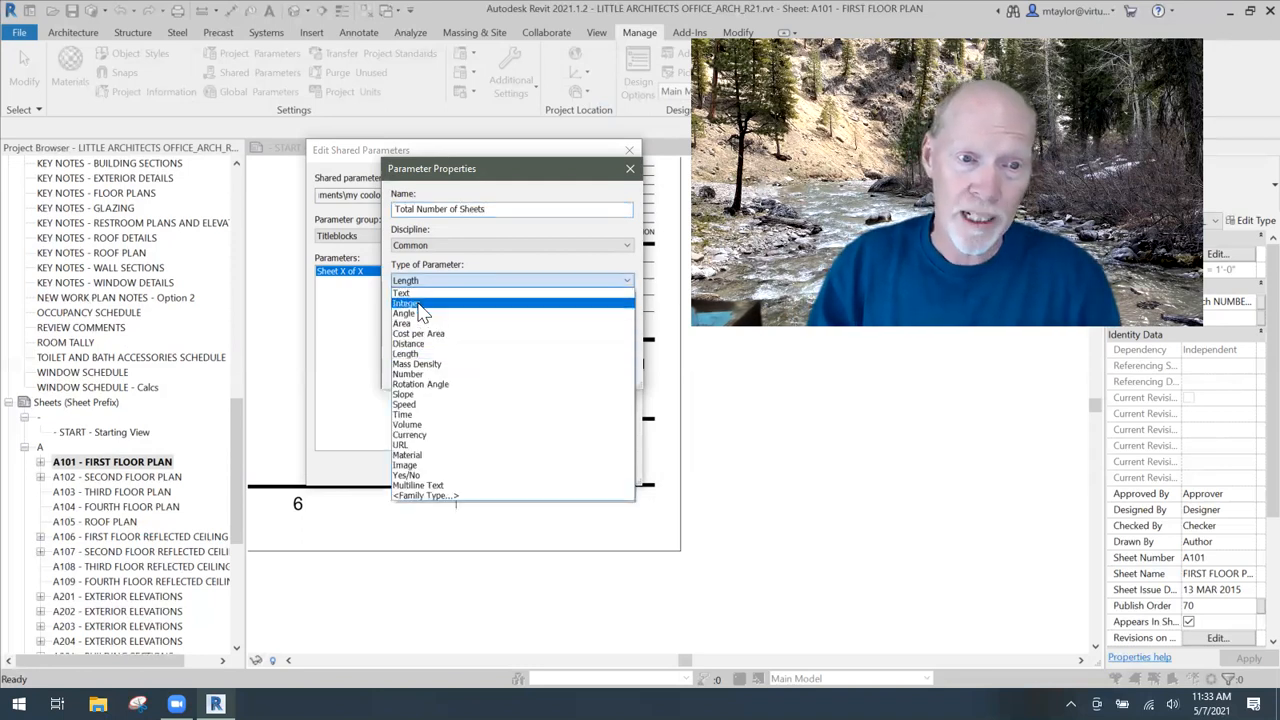
{"action": "left_click", "coordinate": [406, 303]}
{"action": "left_click", "coordinate": [519, 369]}
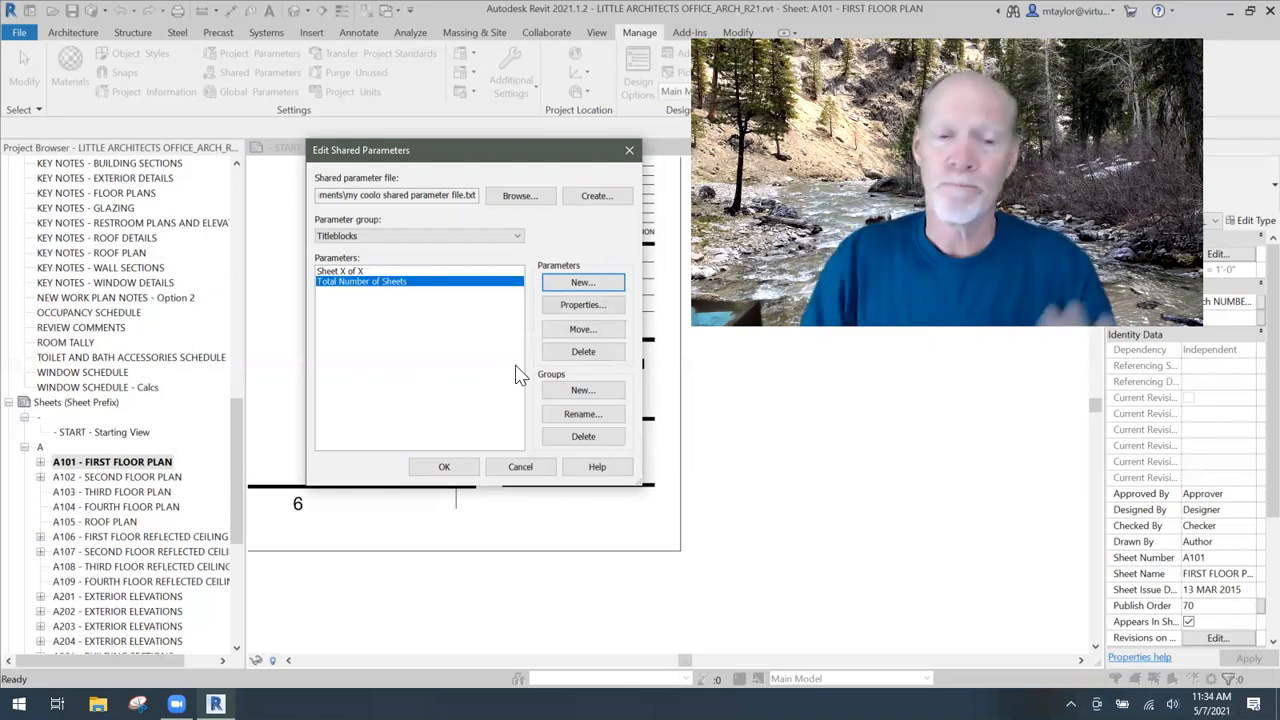
- Save the shared parameter edits, then reopen the shared parameters to review the Titleblocks group and close them
{"action": "left_click", "coordinate": [444, 466]}
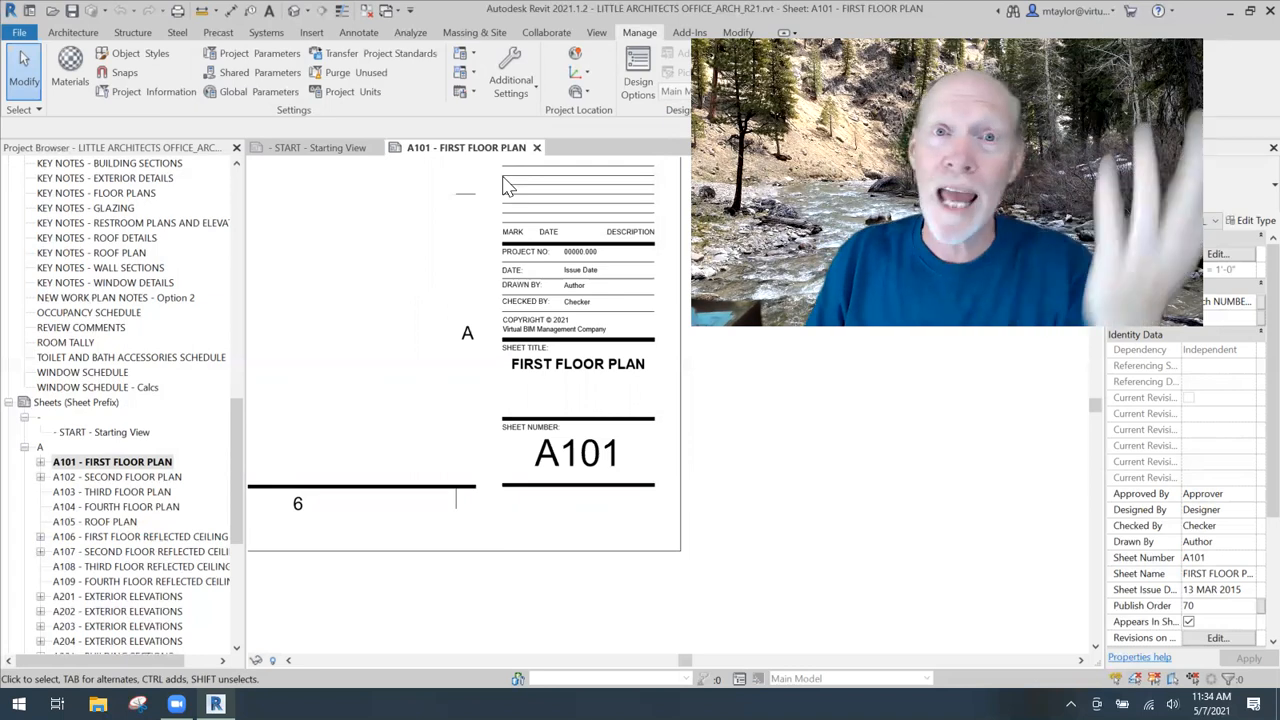
{"action": "left_click", "coordinate": [272, 74]}
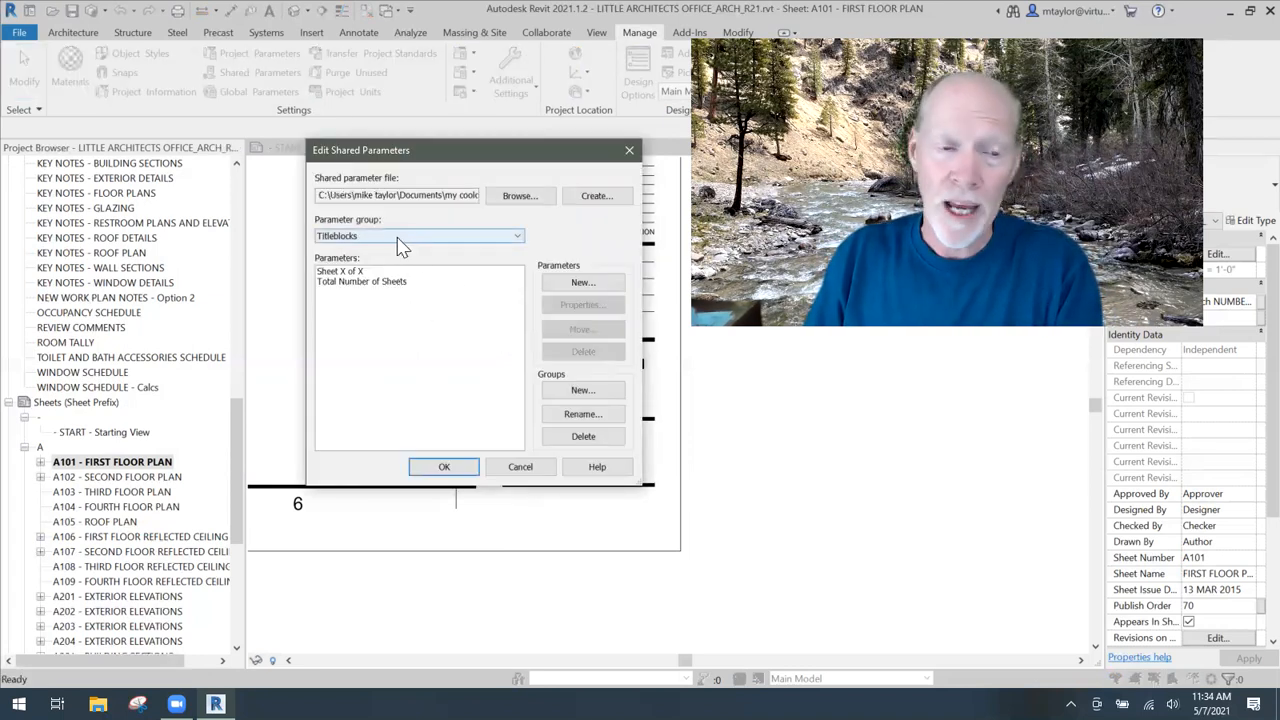
{"action": "left_click", "coordinate": [470, 467]}
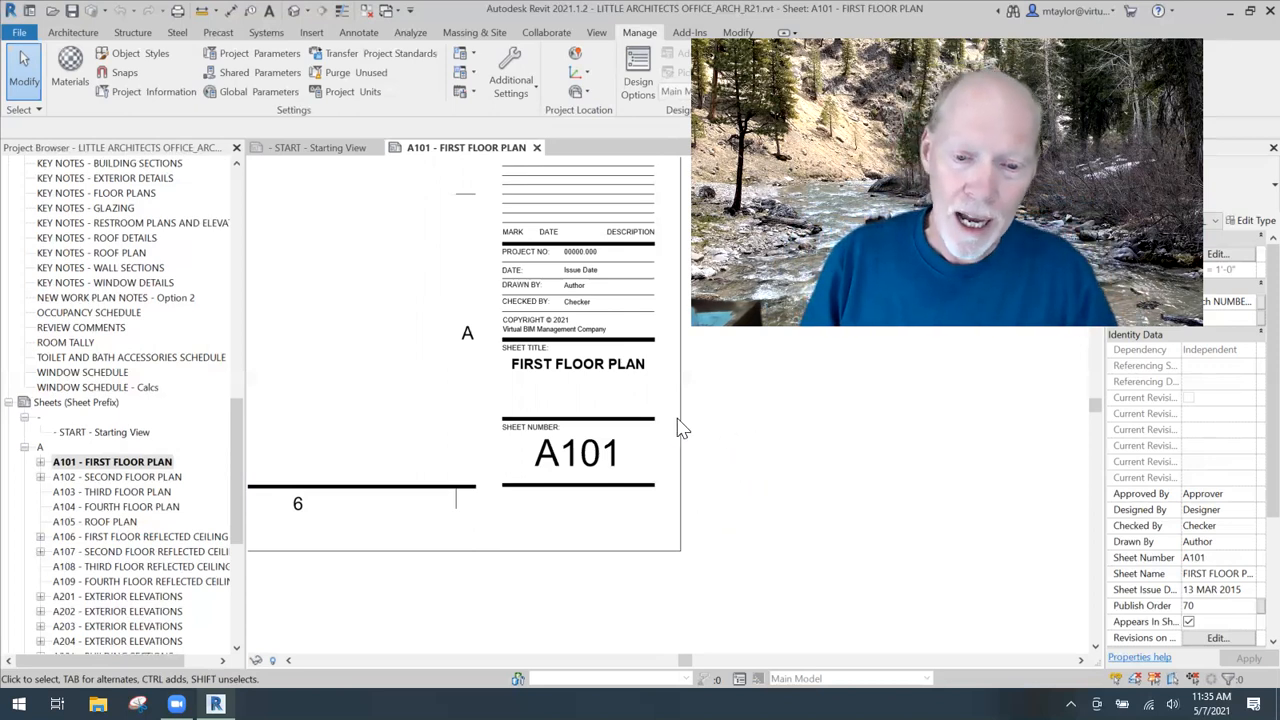
- Open the title block family of sheet A101 for editing
{"action": "left_click", "coordinate": [768, 481]}
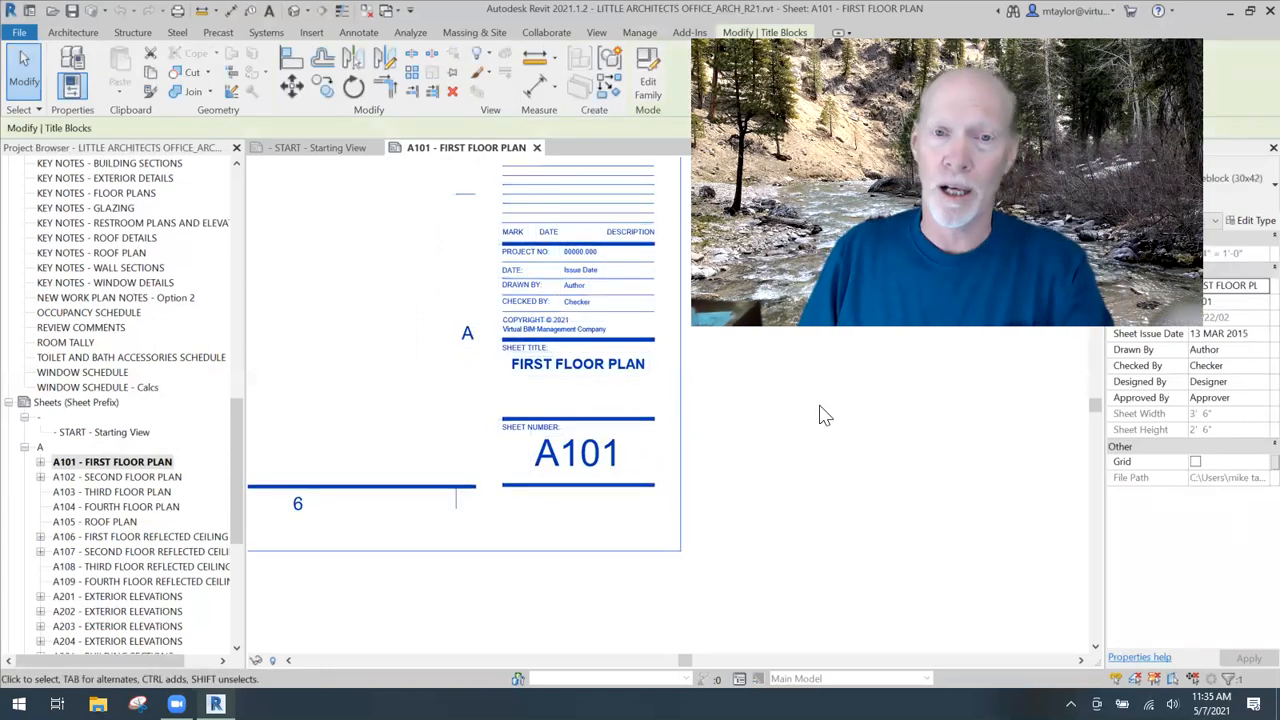
{"action": "left_click", "coordinate": [648, 88]}
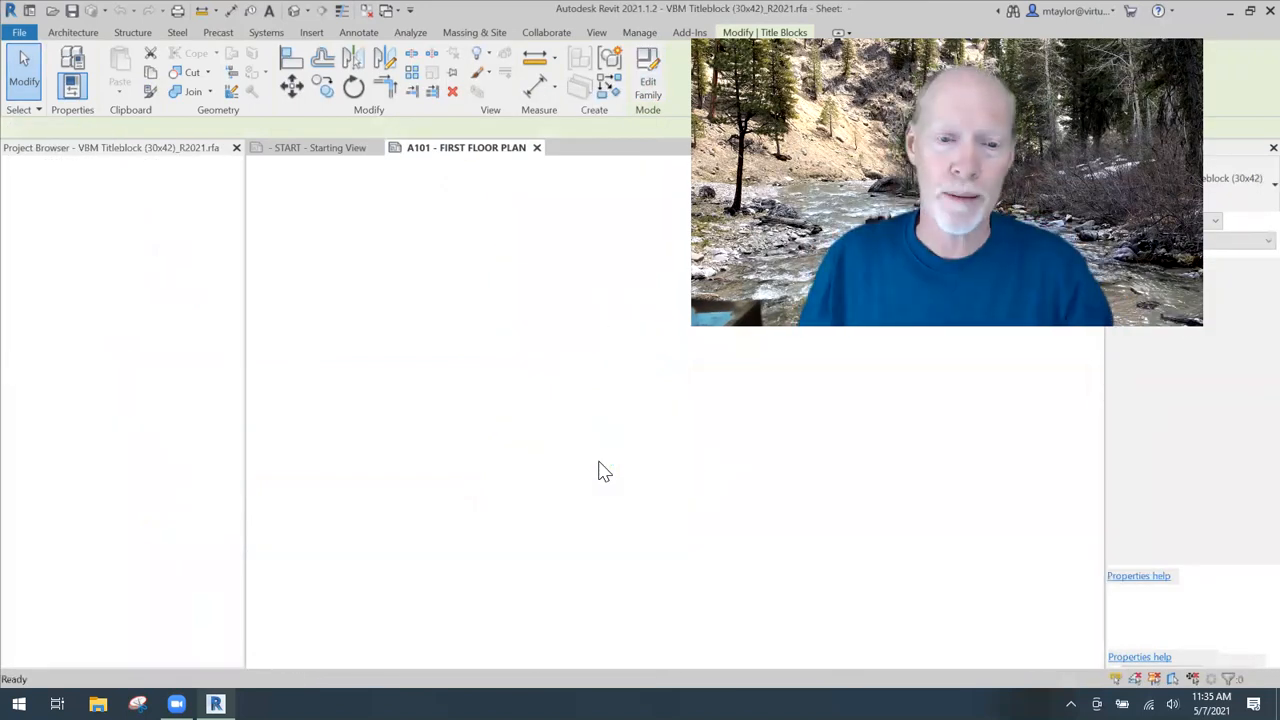
{"action": "left_click", "coordinate": [1024, 592]}
- Add the text "SHEET" just below the heavy line under the sheet number in the title block
{"action": "middle_click_drag", "start_coordinate": [1026, 589], "coordinate": [575, 330]}
{"action": "scroll", "coordinate": [510, 355], "scroll_direction": "up", "scroll_amount": 8}
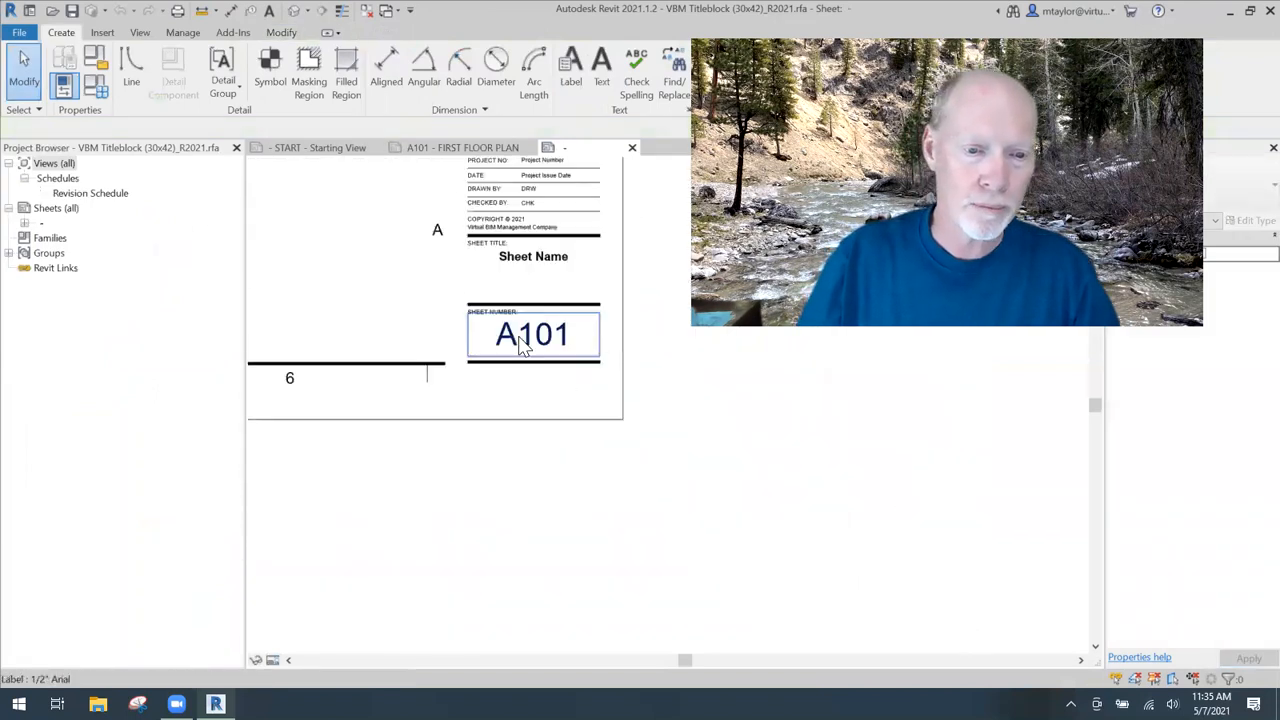
{"action": "scroll", "coordinate": [595, 439], "scroll_direction": "down", "scroll_amount": 1}
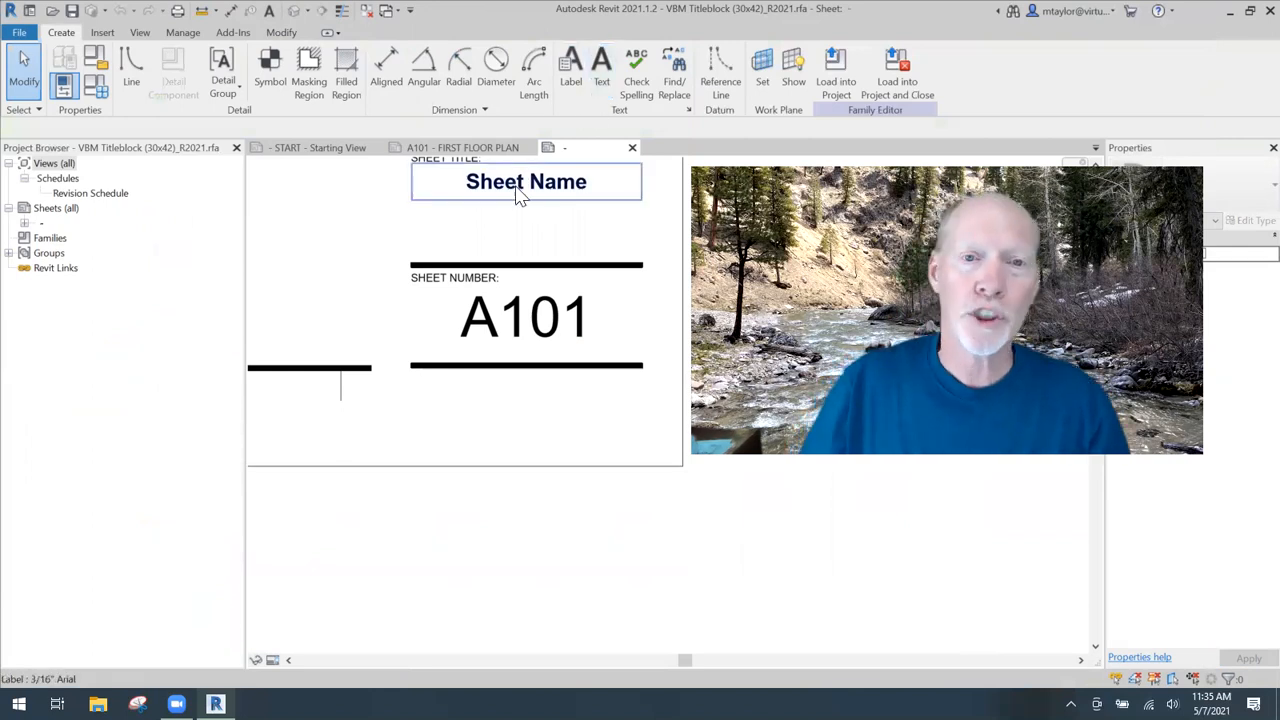
{"action": "left_click", "coordinate": [601, 68]}
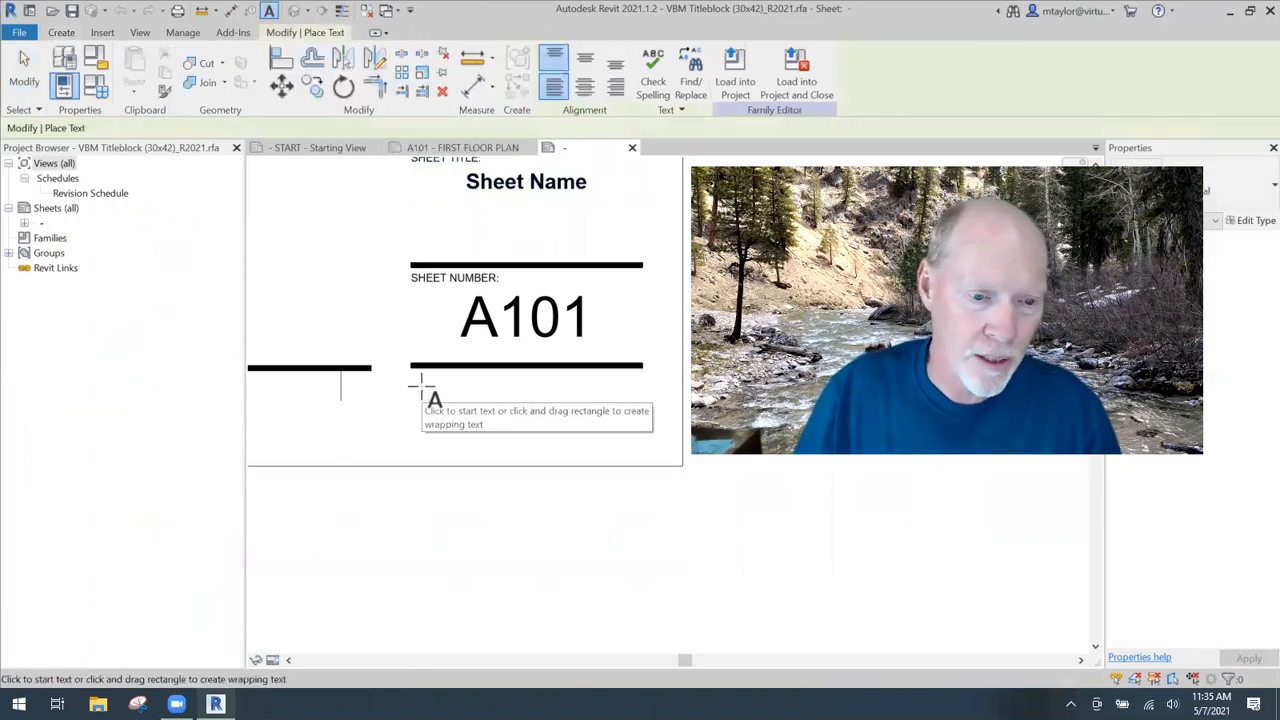
{"action": "left_click", "coordinate": [430, 385]}
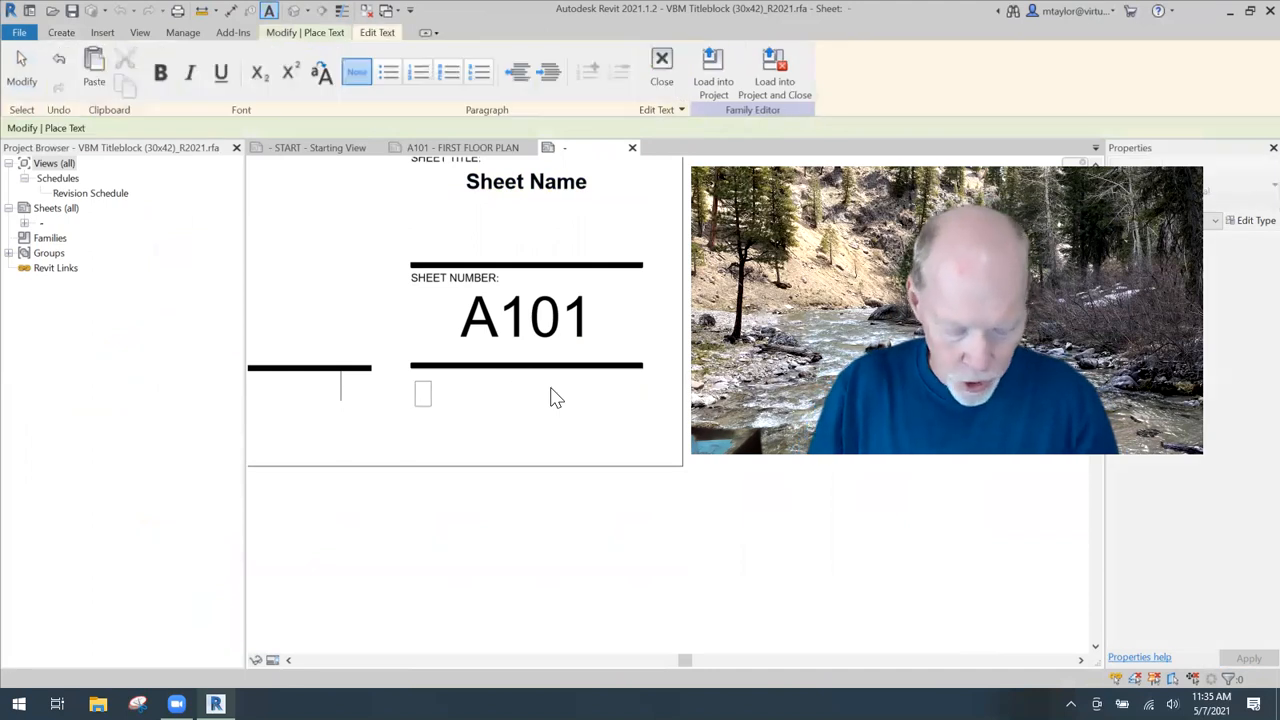
{"action": "type", "text": "SH"}
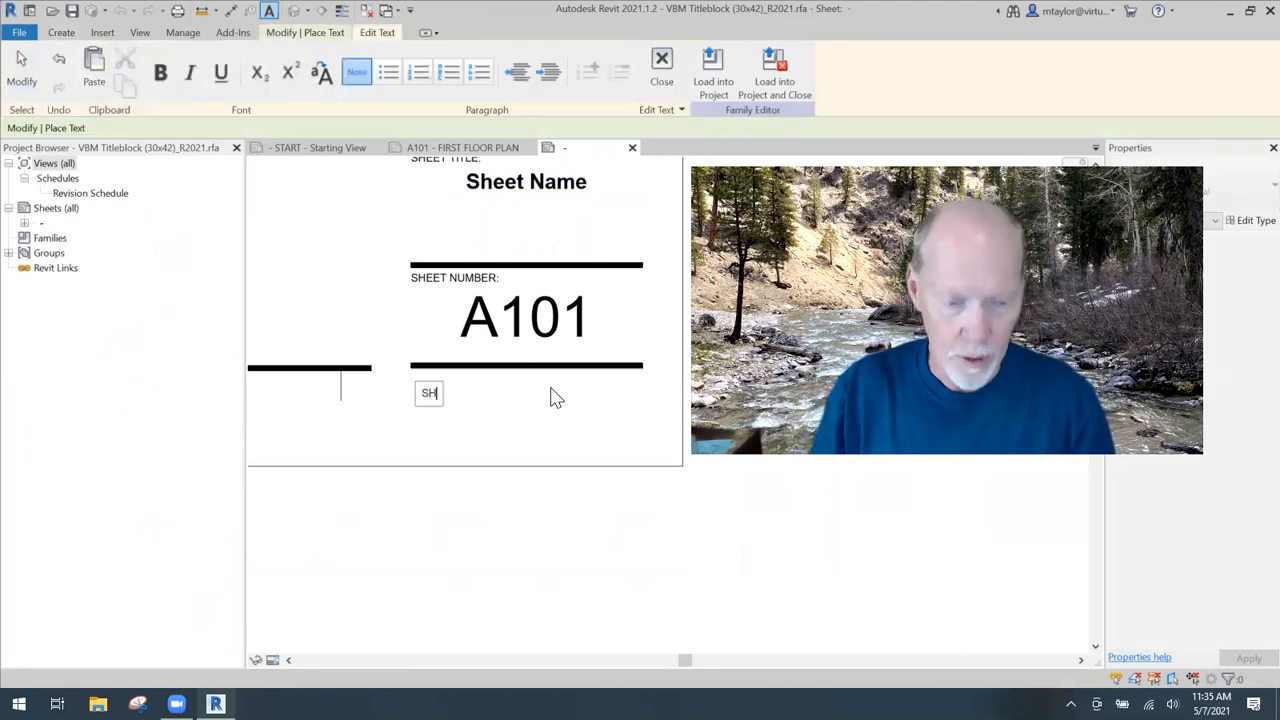
{"action": "type", "text": "EET"}
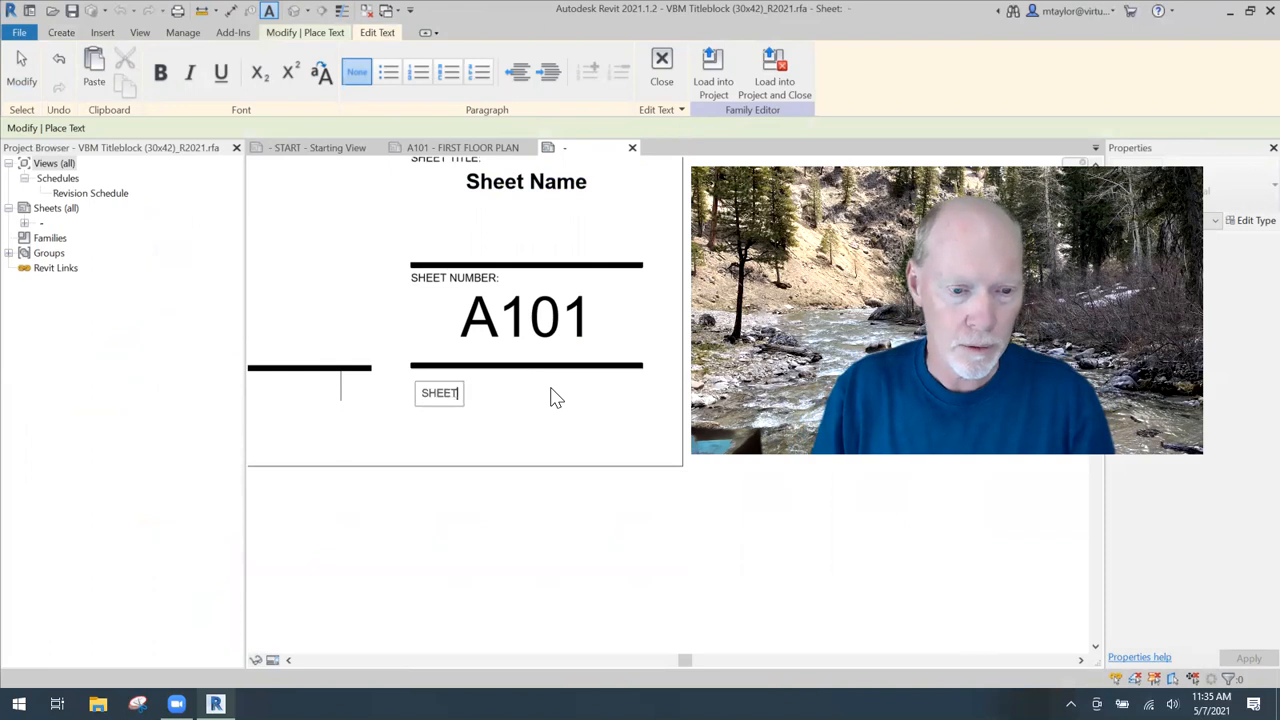
{"action": "type", "text": " NUMB"}
{"action": "key", "text": "BackSpace"}
{"action": "key", "text": "BackSpace"}
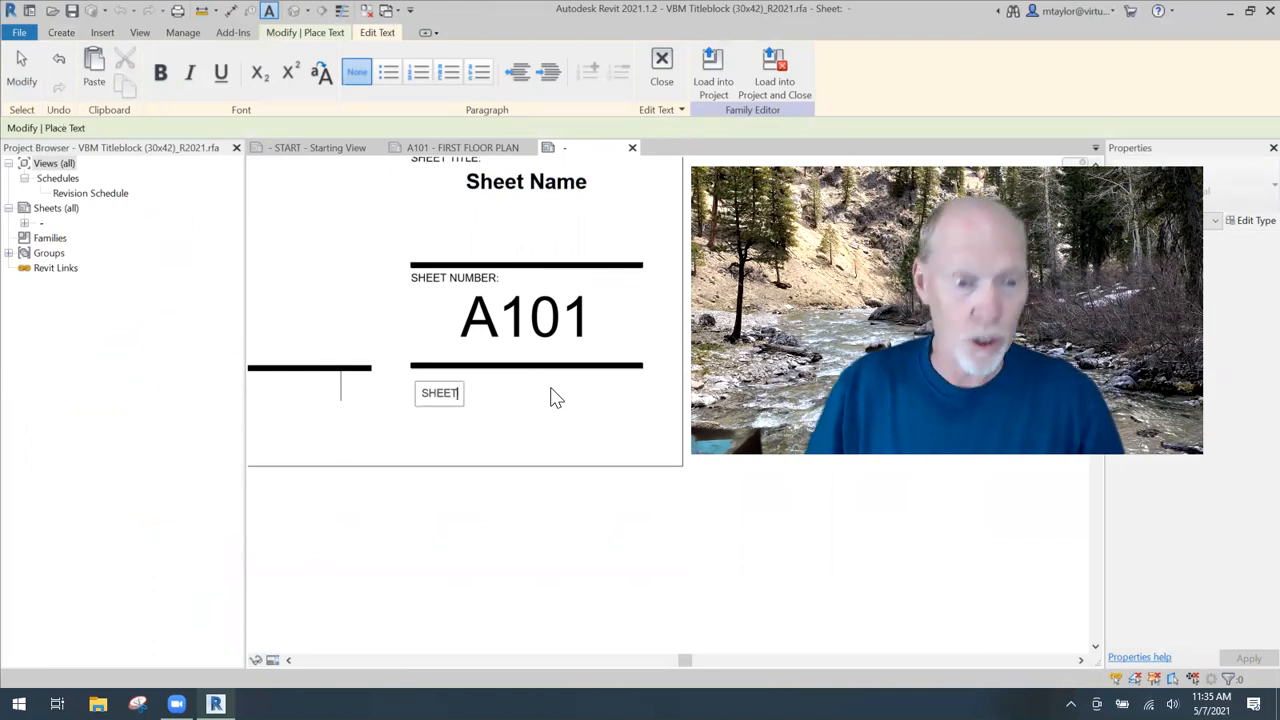
{"action": "left_click", "coordinate": [485, 476]}
{"action": "key", "text": "Escape"}
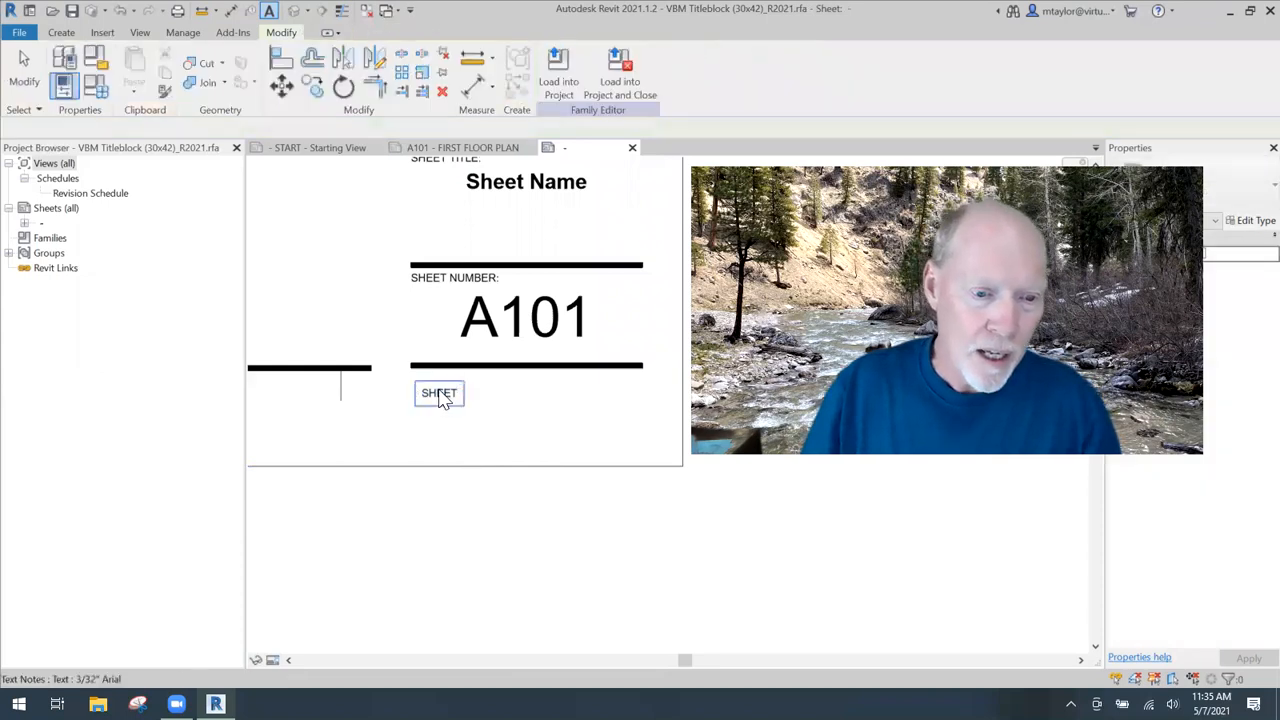
- Move the SHEET text up close beneath the heavy line, aligned with the line's left end
{"action": "scroll", "coordinate": [440, 400], "scroll_direction": "up", "scroll_amount": 2}
{"action": "left_click", "coordinate": [437, 400]}
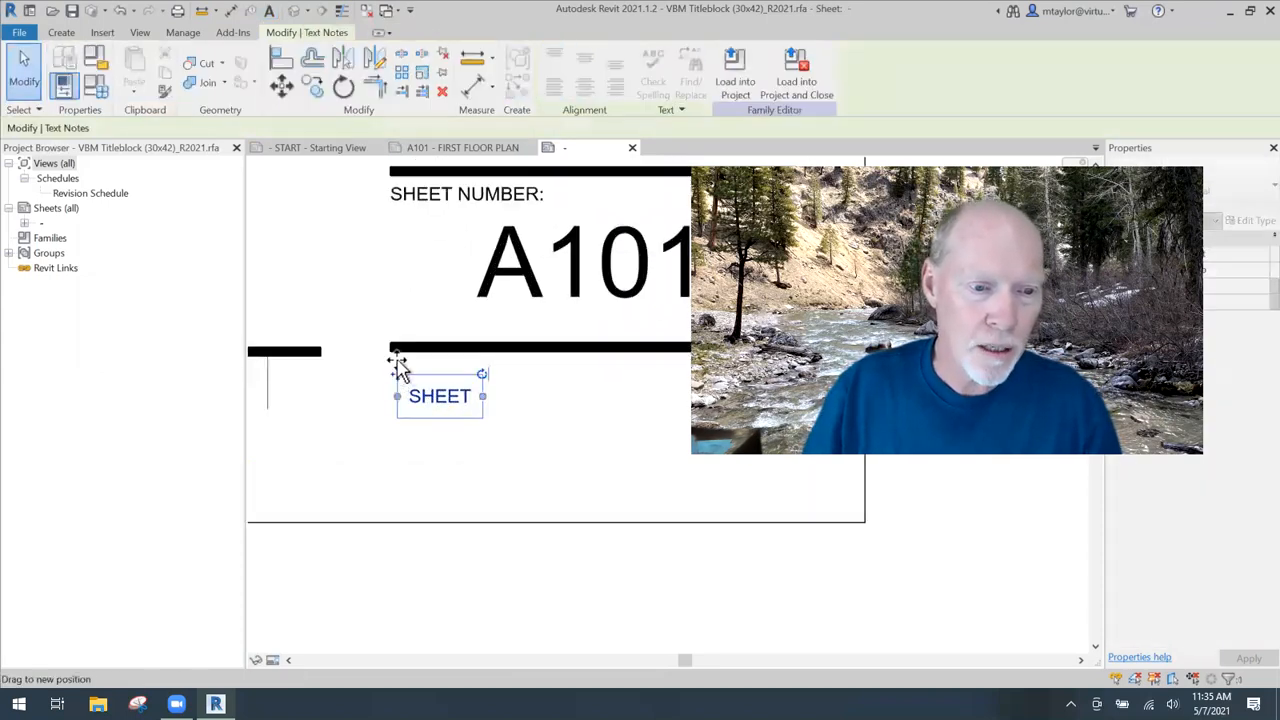
{"action": "mouse_move", "coordinate": [396, 372]}
{"action": "left_mouse_down"}
{"action": "mouse_move", "coordinate": [394, 351]}
{"action": "mouse_move", "coordinate": [380, 358]}
{"action": "left_mouse_up"}
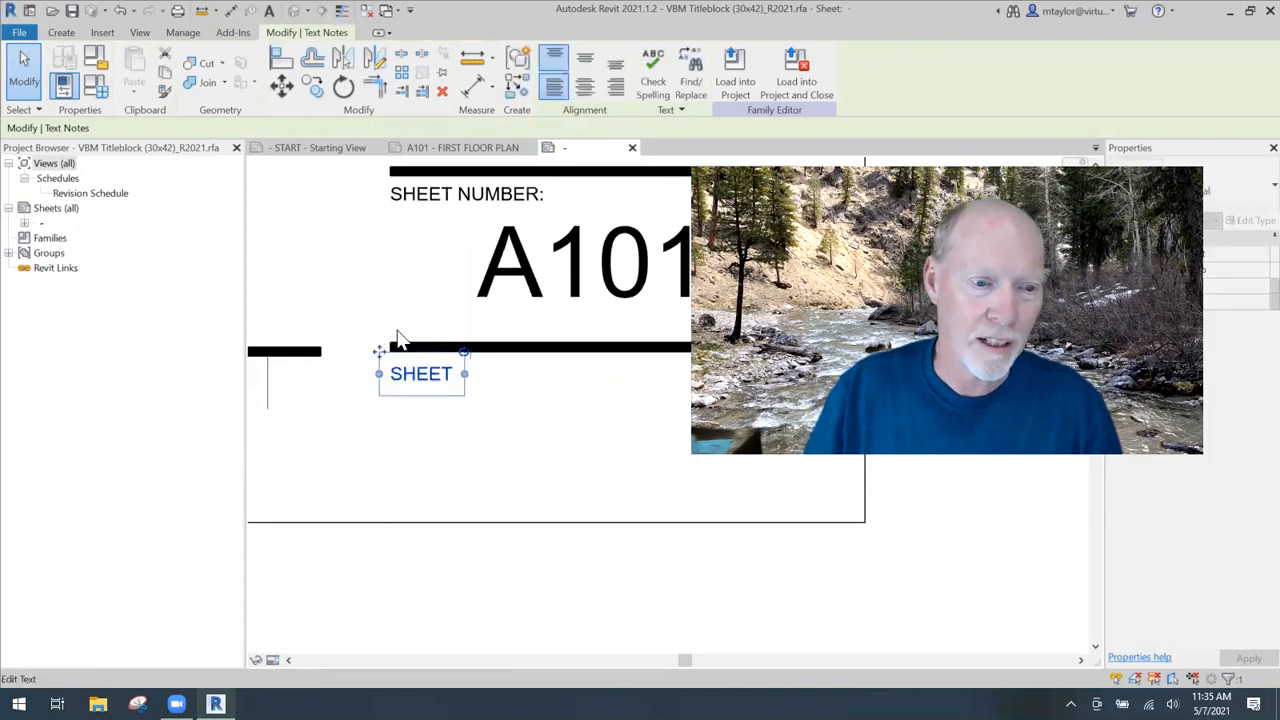
{"action": "left_click", "coordinate": [440, 425]}
{"action": "scroll", "coordinate": [444, 415], "scroll_direction": "down", "scroll_amount": 2}
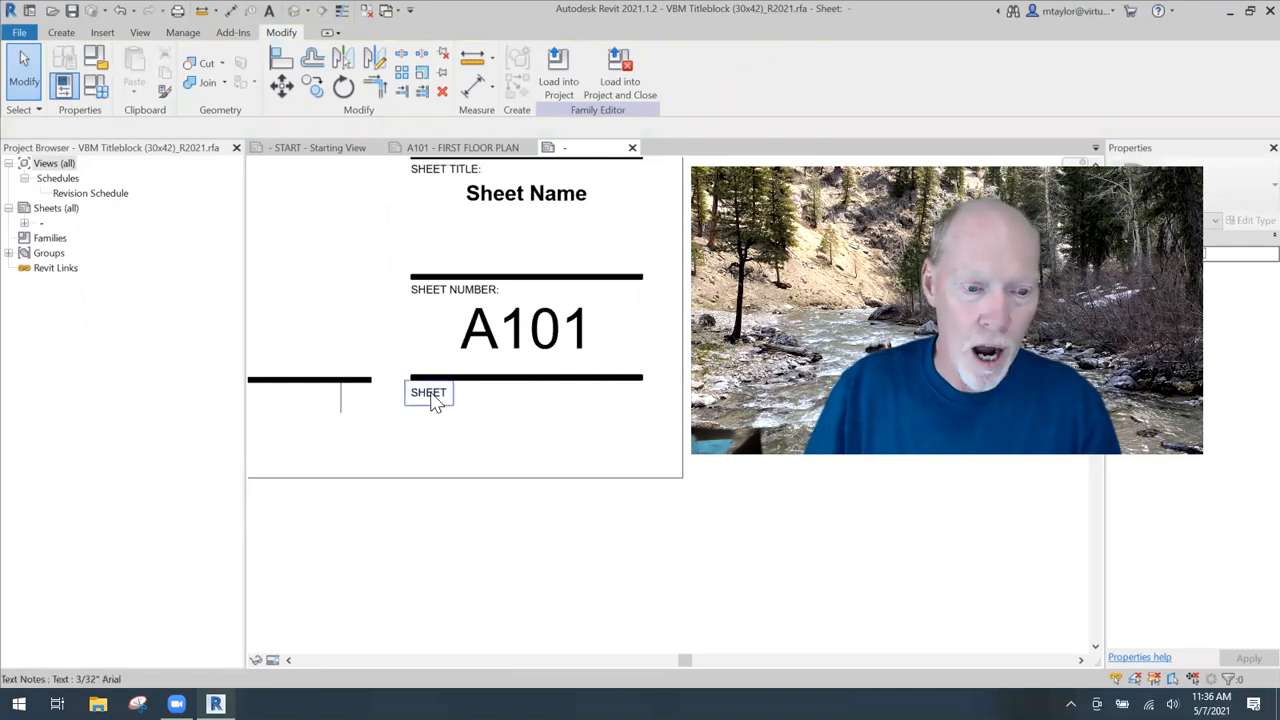
- Copy the SHEET text horizontally to its right and change the copy to read "OF"
{"action": "left_click", "coordinate": [430, 394]}
{"action": "left_click", "coordinate": [439, 425]}
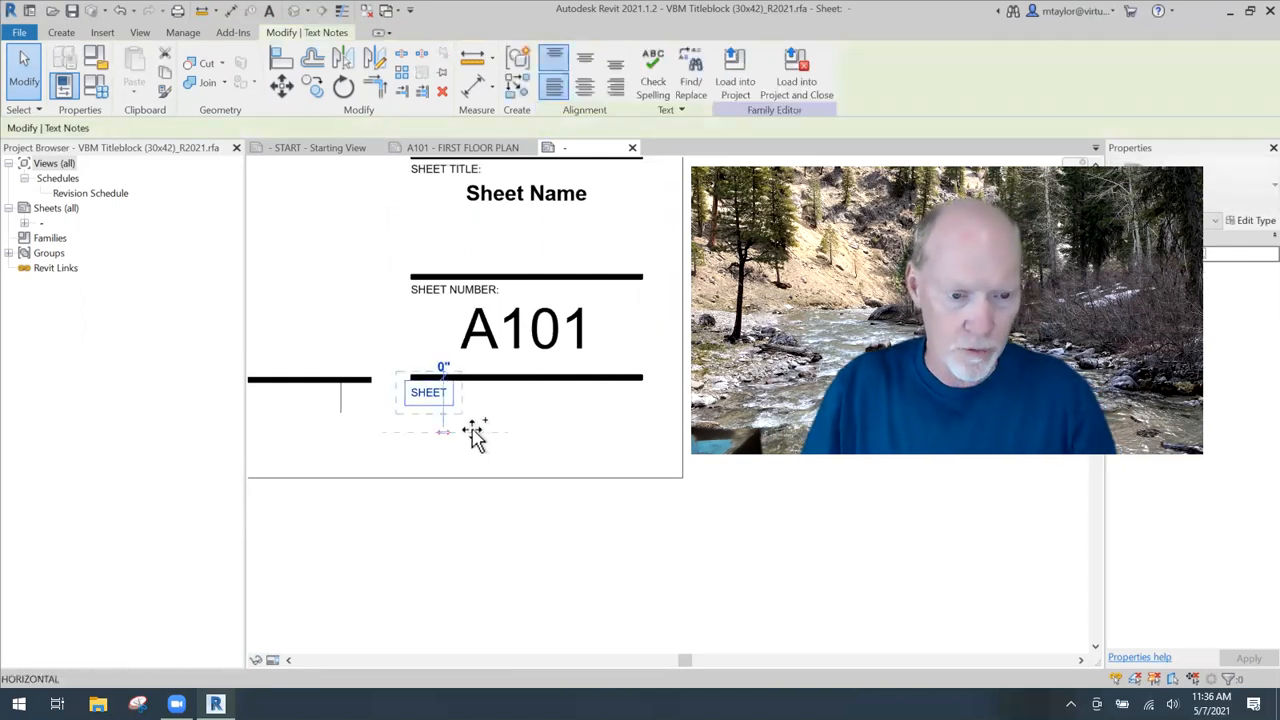
{"action": "left_click", "coordinate": [517, 425]}
{"action": "left_click", "coordinate": [514, 397]}
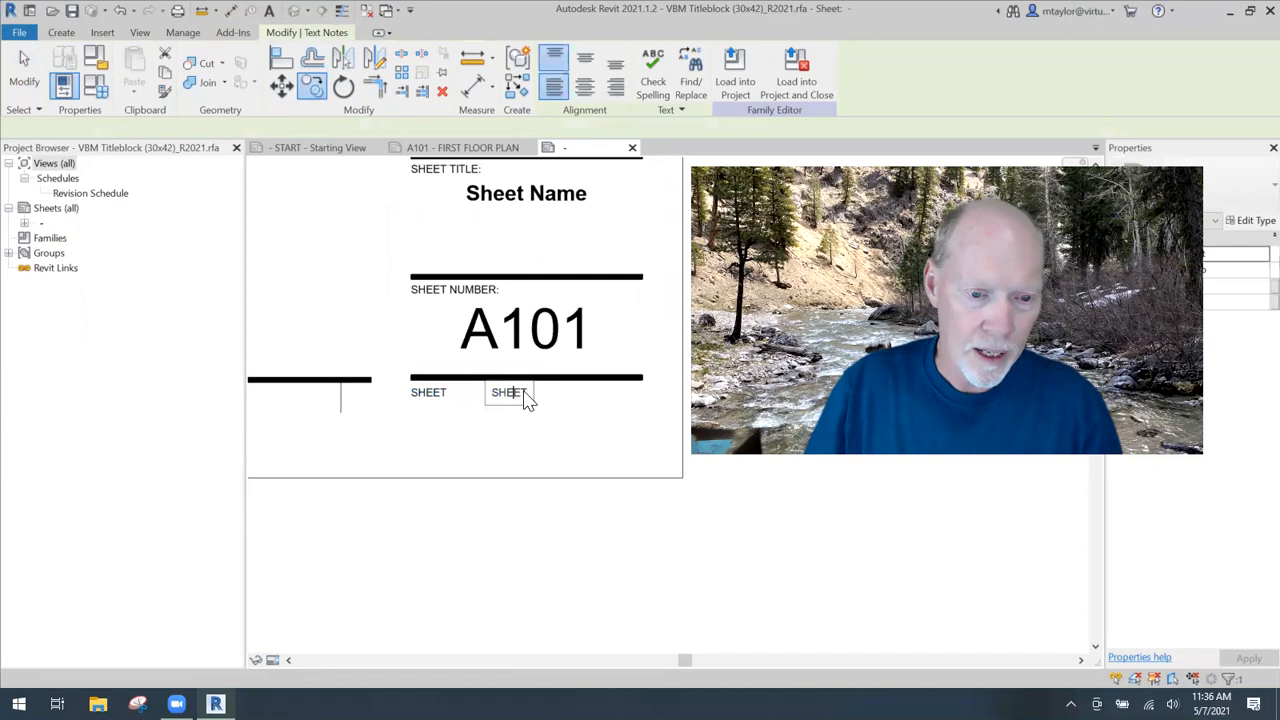
{"action": "left_click_drag", "start_coordinate": [528, 400], "coordinate": [491, 400]}
{"action": "type", "text": "OF"}
{"action": "left_click", "coordinate": [517, 563]}
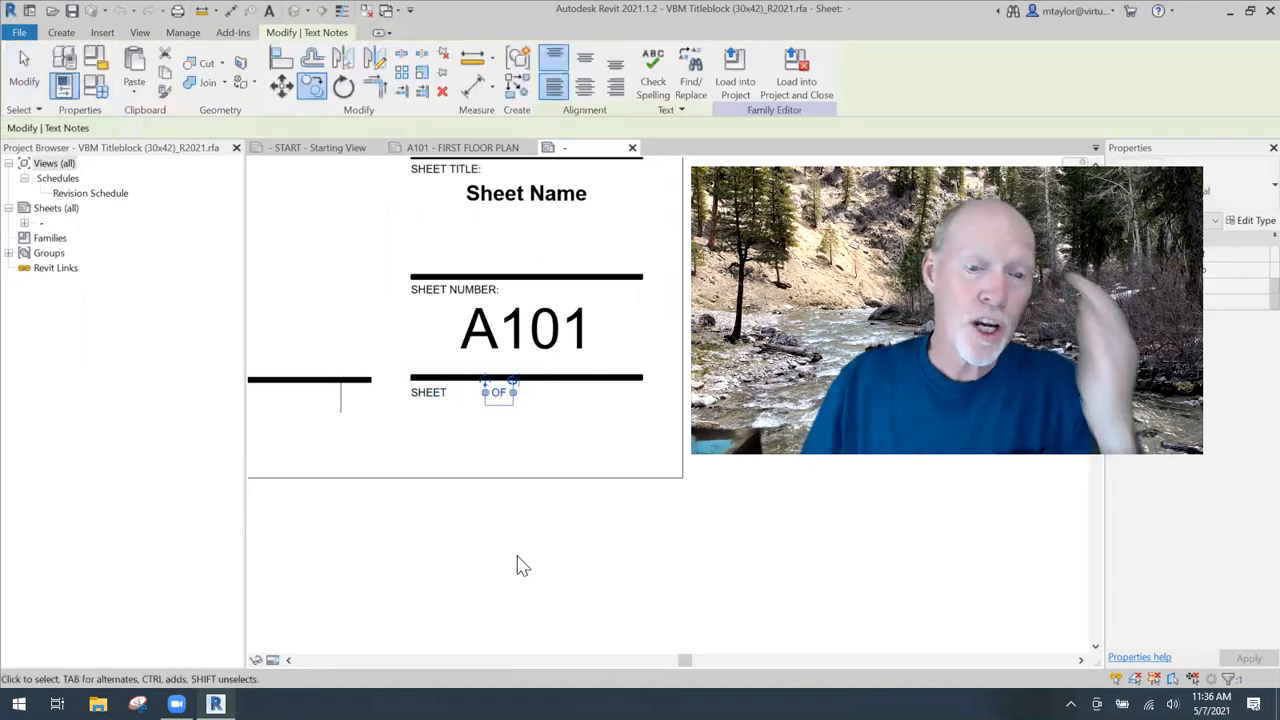
{"action": "left_click", "coordinate": [518, 564]}
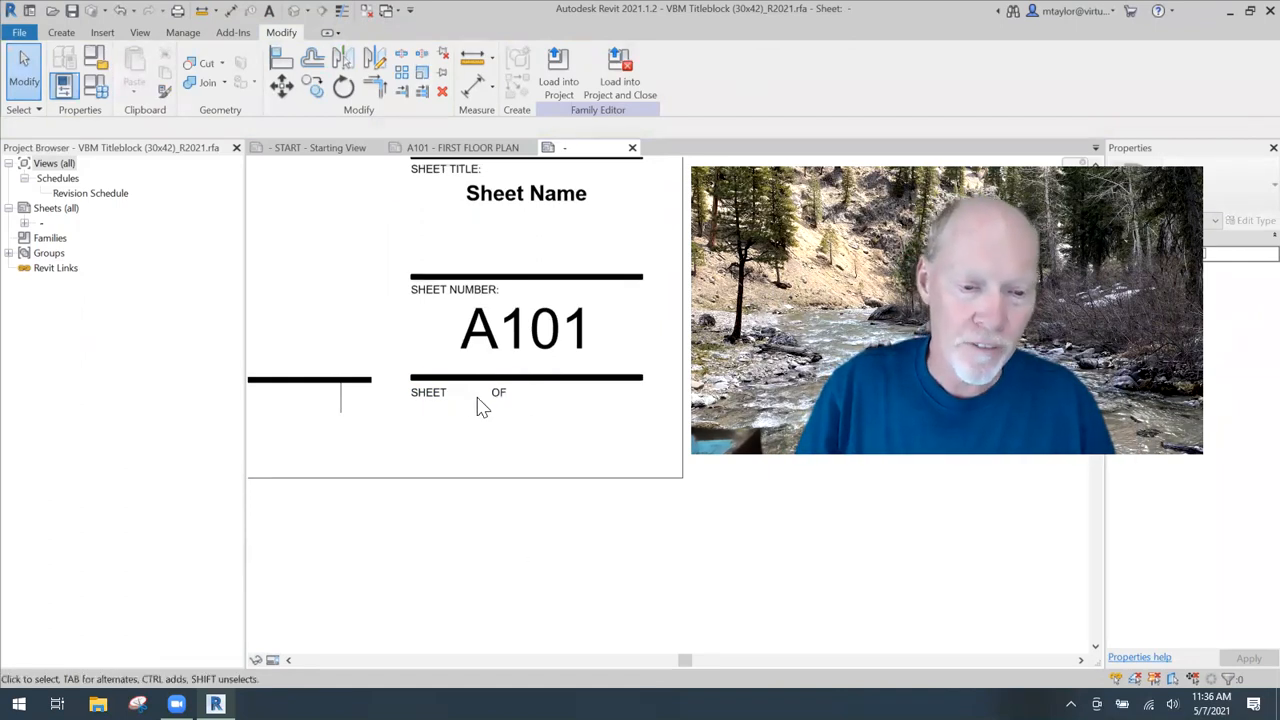
- Move the SHEET and OF texts together to the right beneath the sheet number
{"action": "left_click_drag", "start_coordinate": [437, 392], "coordinate": [528, 404], "text": "ctrl"}
{"action": "left_click", "coordinate": [534, 514]}
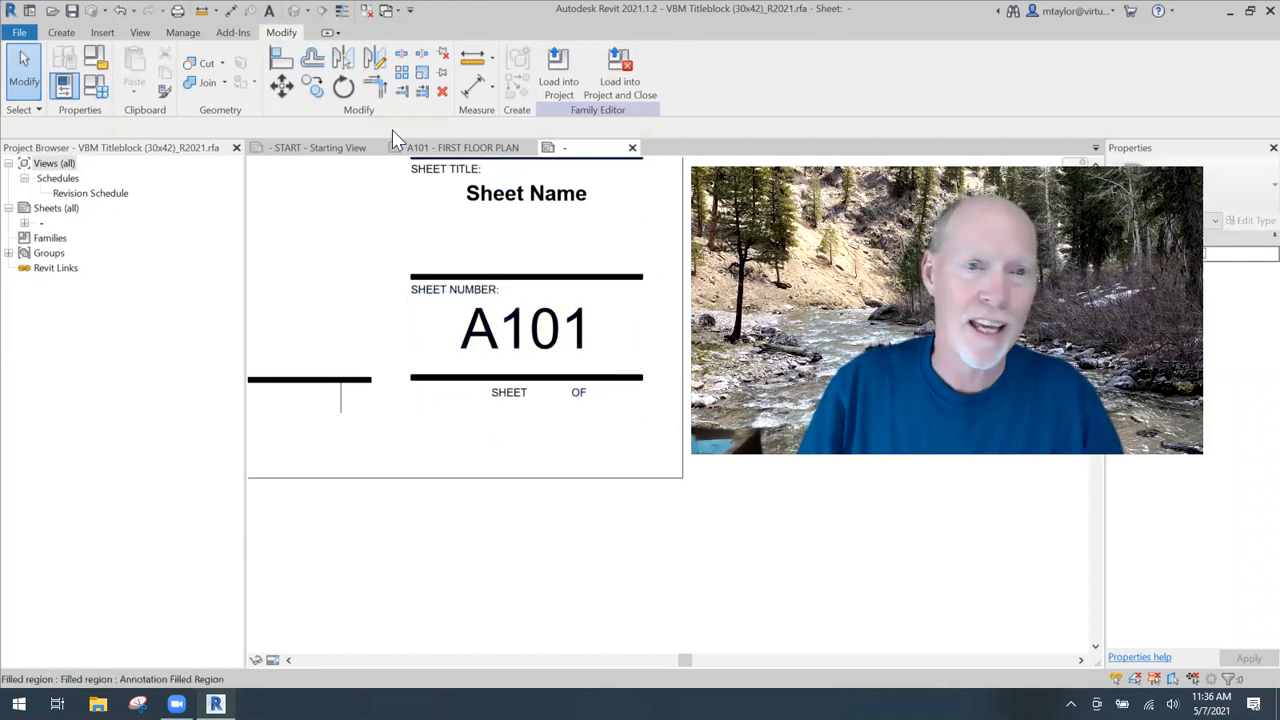
- Load the edited title block into the project and close the family without saving its file
{"action": "left_click", "coordinate": [617, 80]}
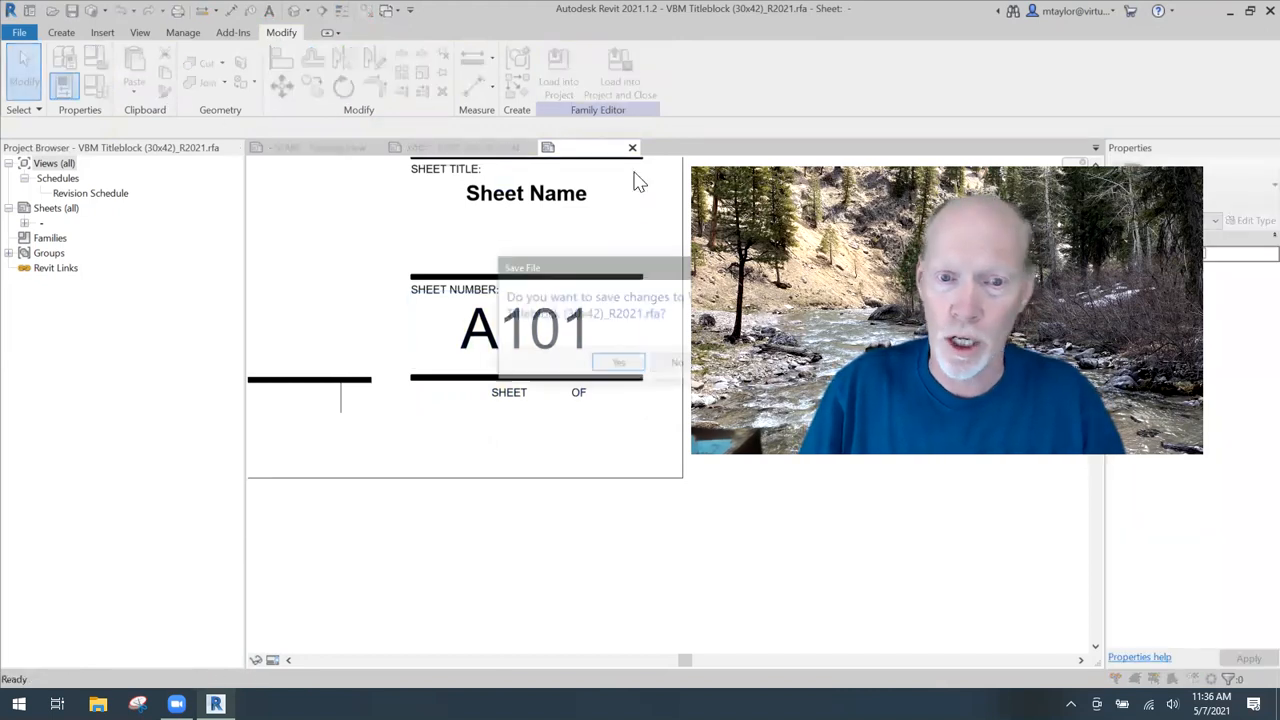
{"action": "left_click_drag", "start_coordinate": [630, 272], "coordinate": [523, 175]}
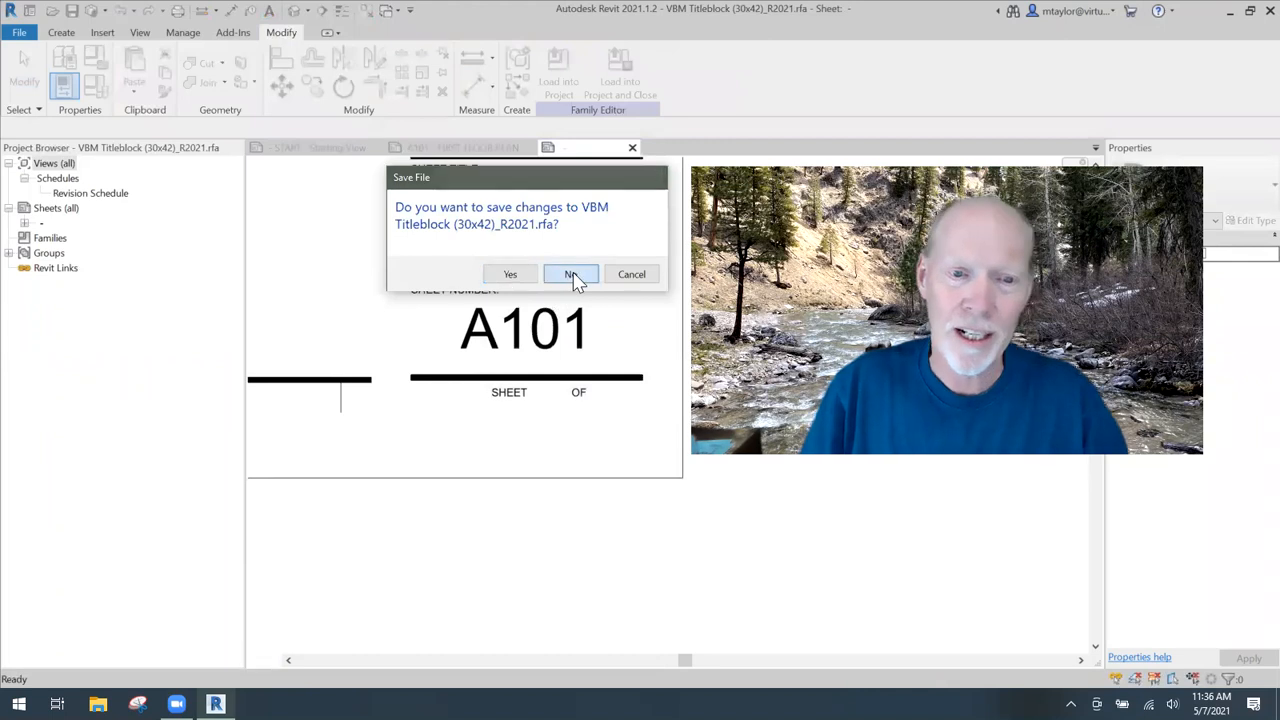
{"action": "left_click", "coordinate": [570, 276]}
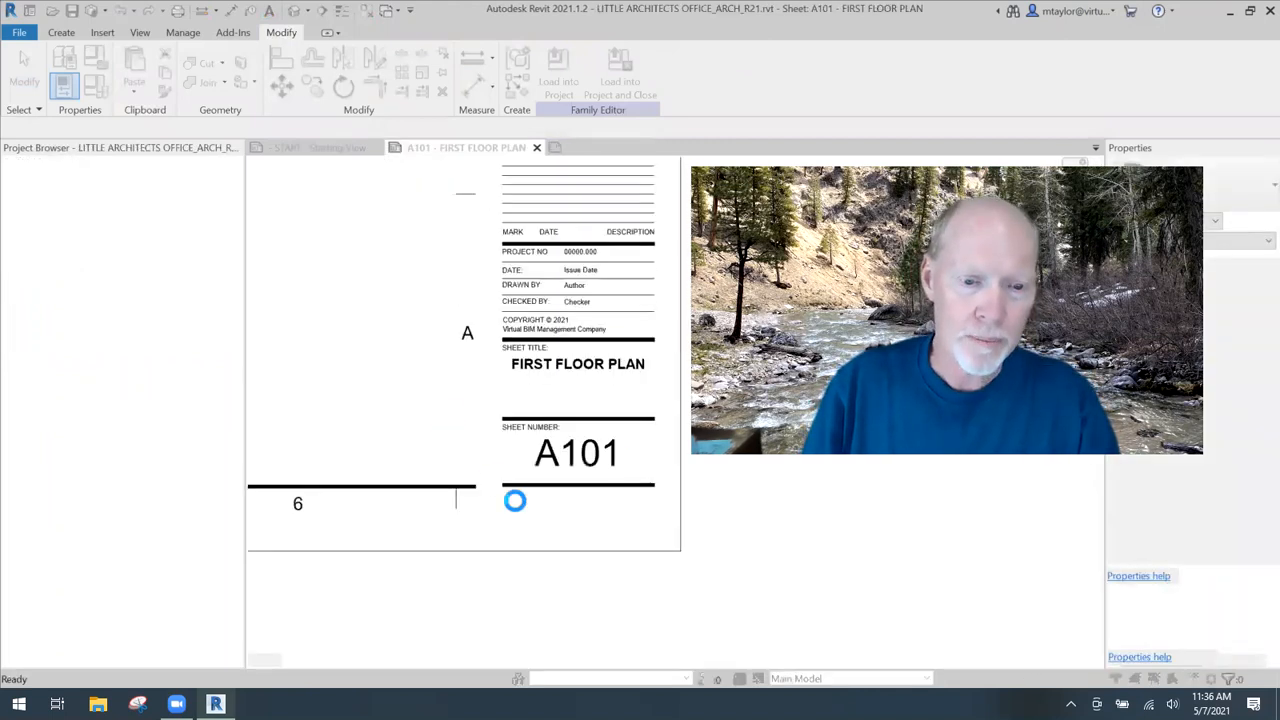
{"action": "left_click", "coordinate": [574, 318]}
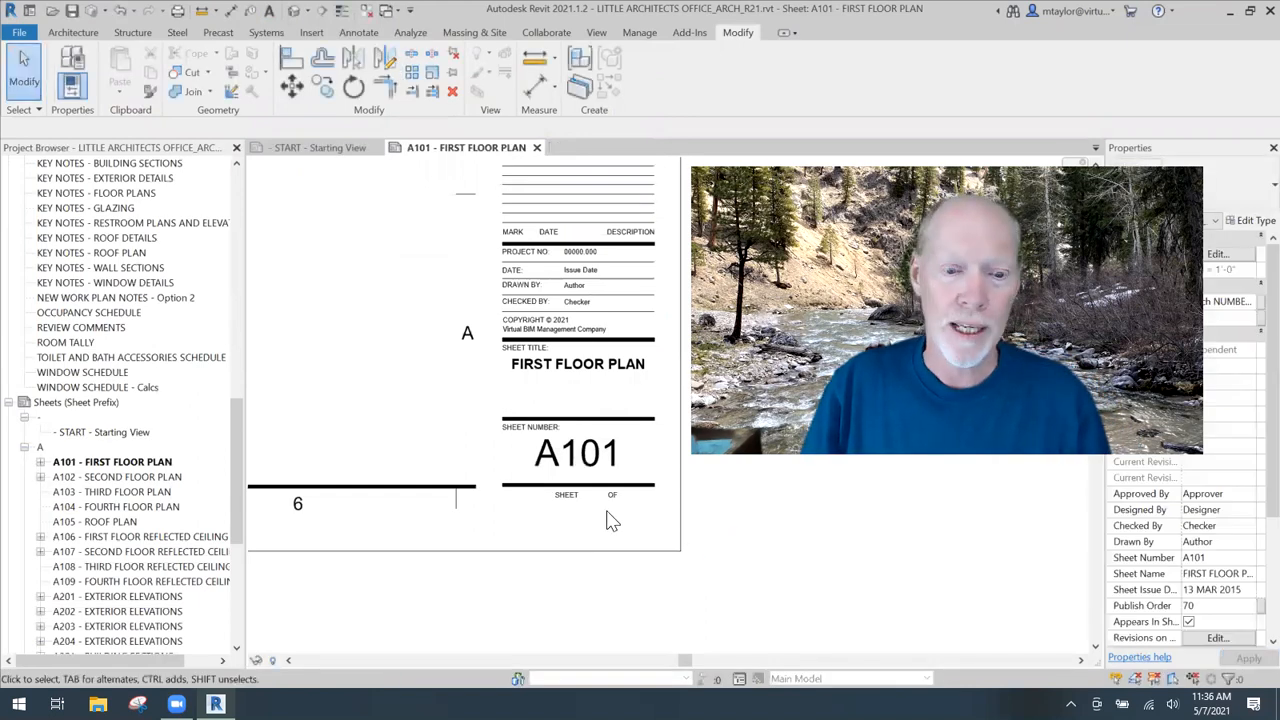
- Check the SHEET and OF texts on sheet A101, then reopen its title block family for editing
{"action": "scroll", "coordinate": [612, 521], "scroll_direction": "up", "scroll_amount": 4}
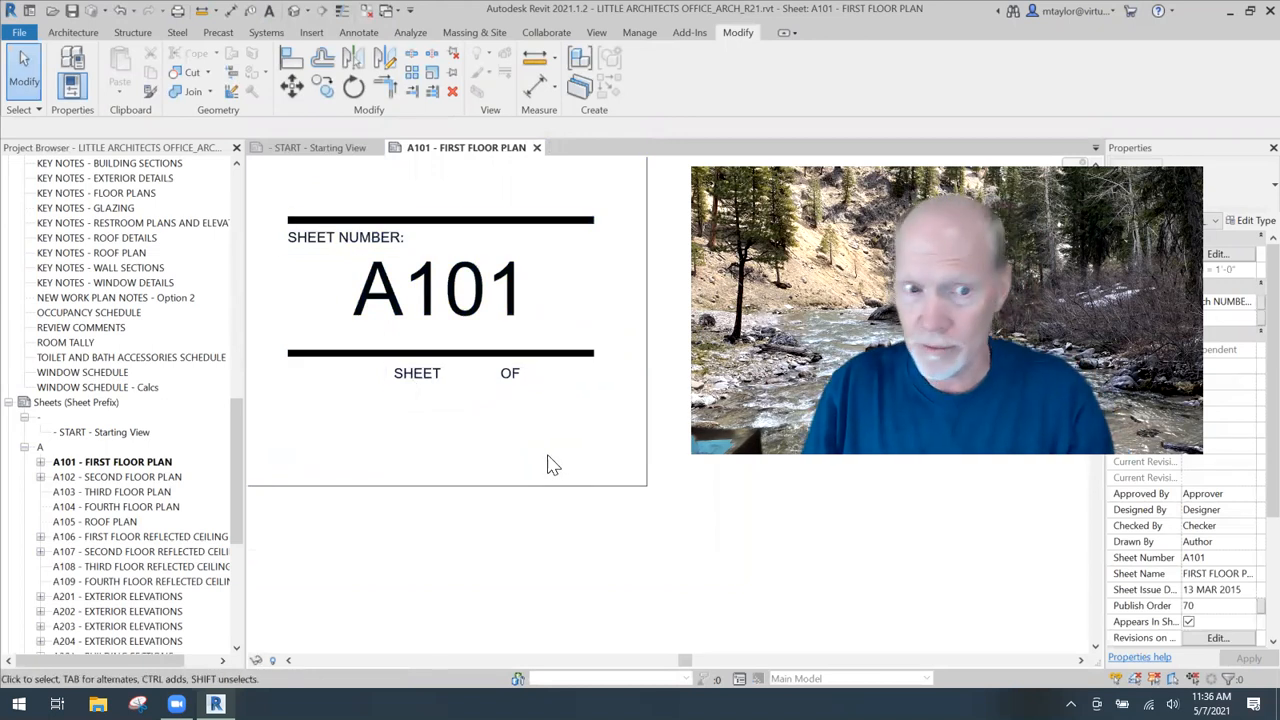
{"action": "scroll", "coordinate": [524, 455], "scroll_direction": "down", "scroll_amount": 1}
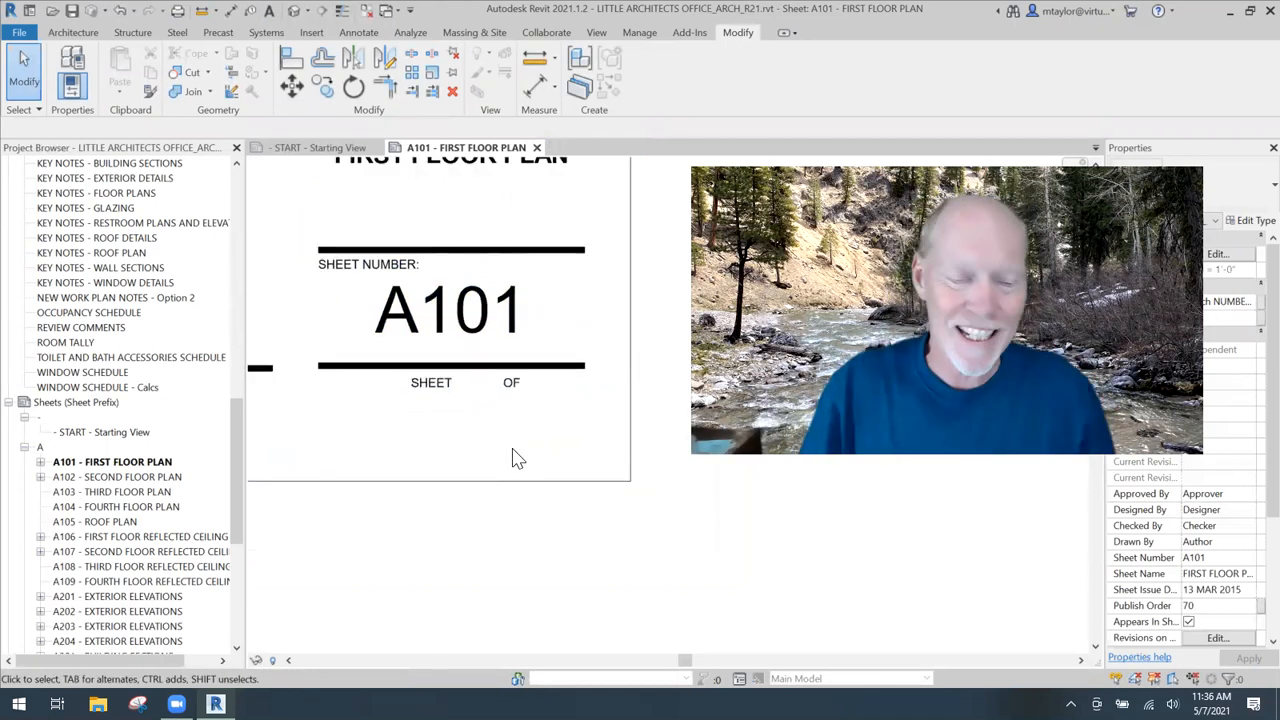
{"action": "left_click", "coordinate": [437, 387]}
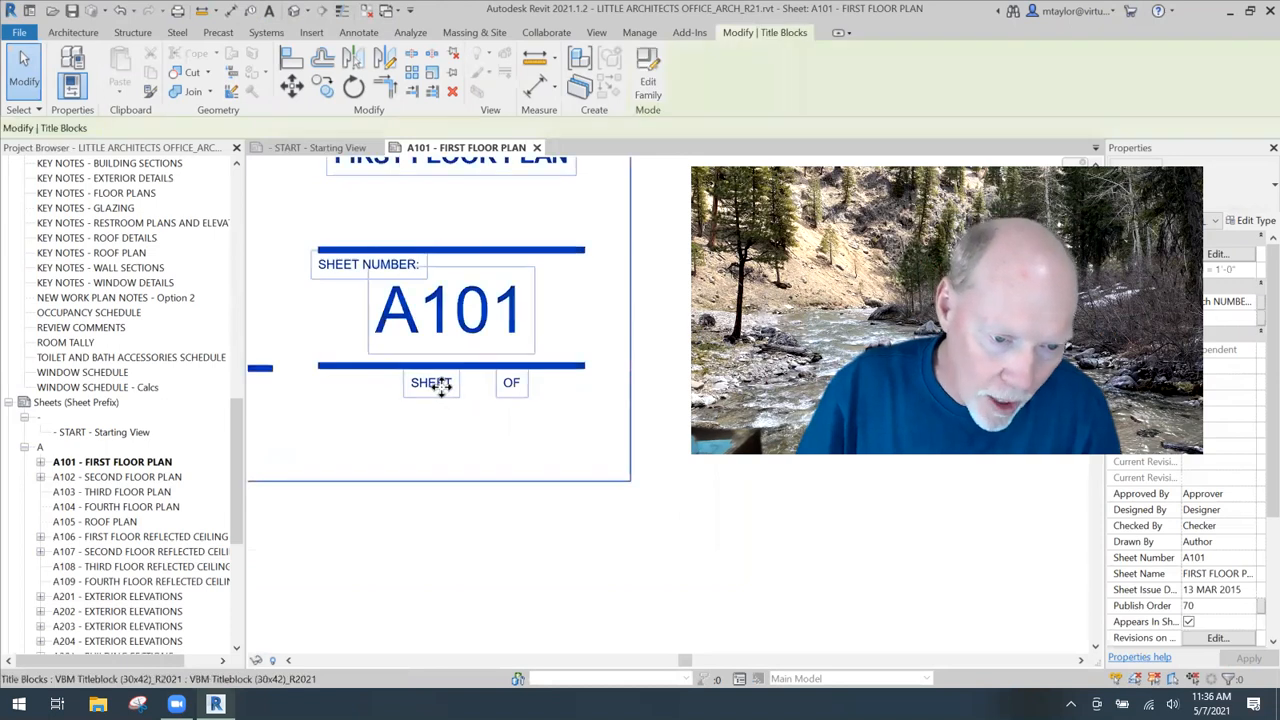
{"action": "left_click", "coordinate": [473, 438]}
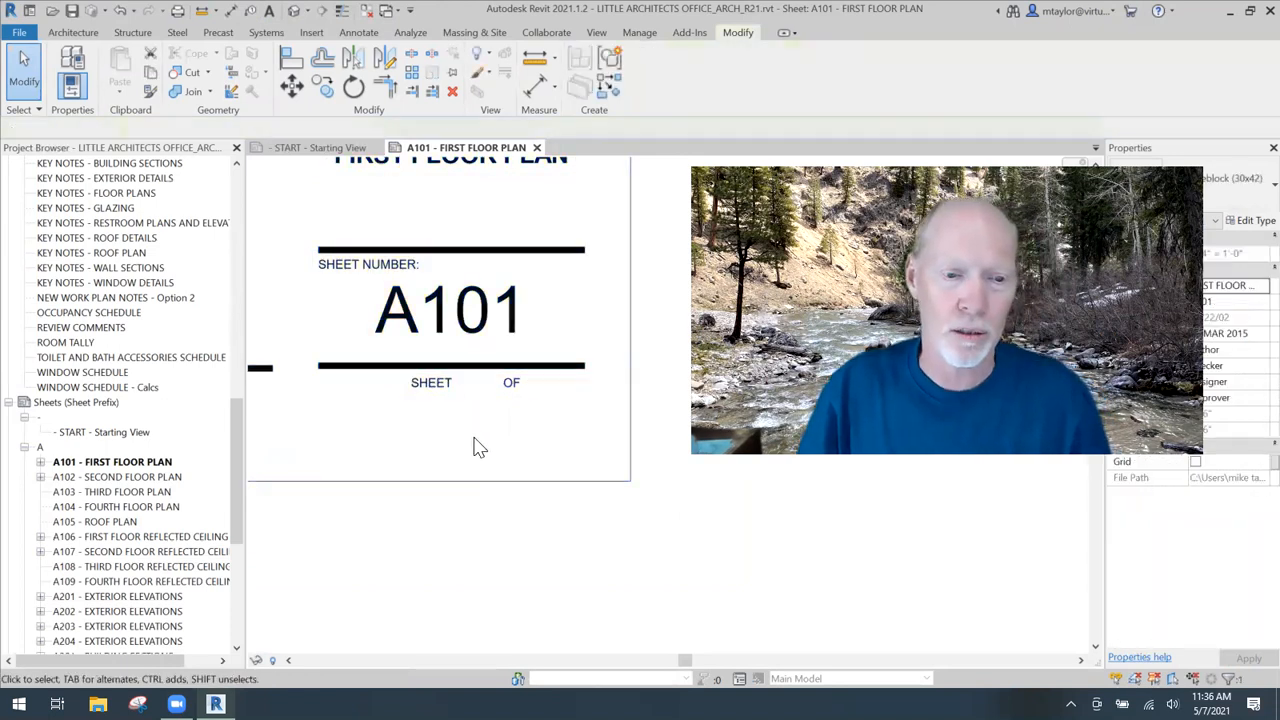
{"action": "left_click", "coordinate": [476, 415]}
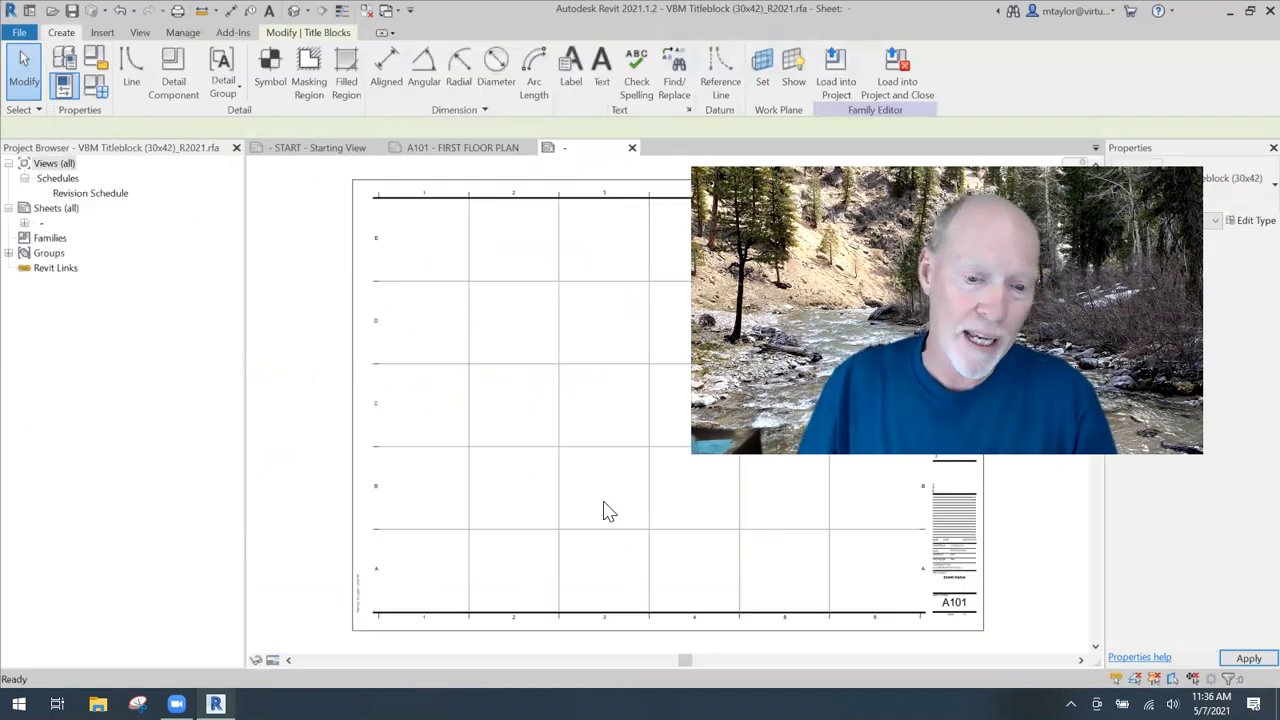
- Place a new label between the SHEET and OF texts below the sheet number
{"action": "middle_click_drag", "start_coordinate": [727, 547], "coordinate": [300, 348]}
{"action": "scroll", "coordinate": [512, 373], "scroll_direction": "up", "scroll_amount": 3}
{"action": "scroll", "coordinate": [540, 428], "scroll_direction": "up", "scroll_amount": 5}
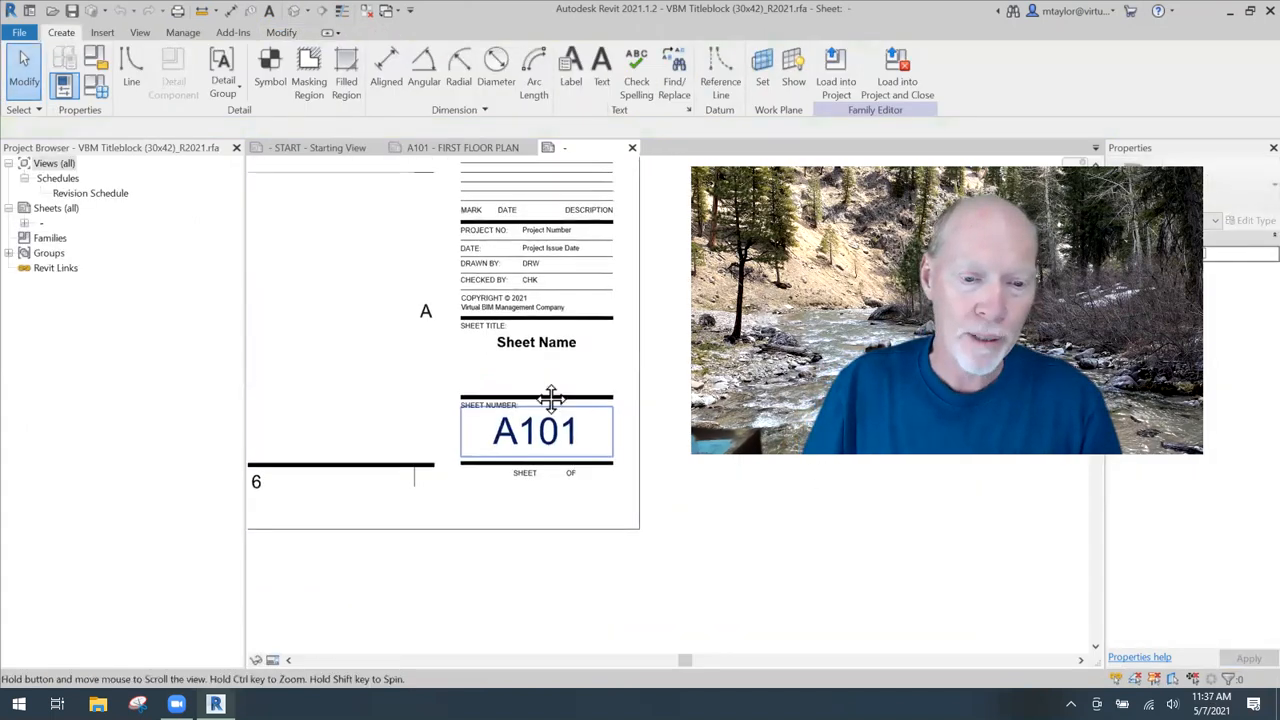
{"action": "scroll", "coordinate": [565, 418], "scroll_direction": "down", "scroll_amount": 1}
{"action": "middle_click_drag", "start_coordinate": [565, 418], "coordinate": [457, 457]}
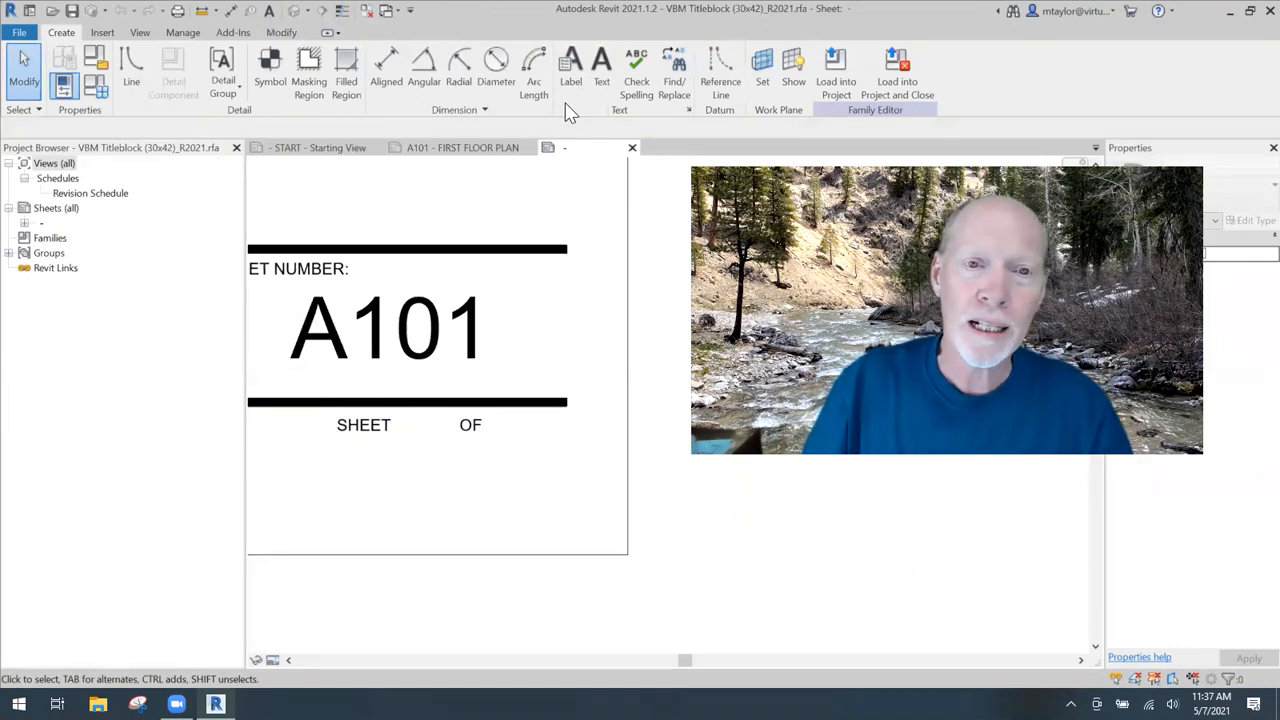
{"action": "left_click", "coordinate": [571, 65]}
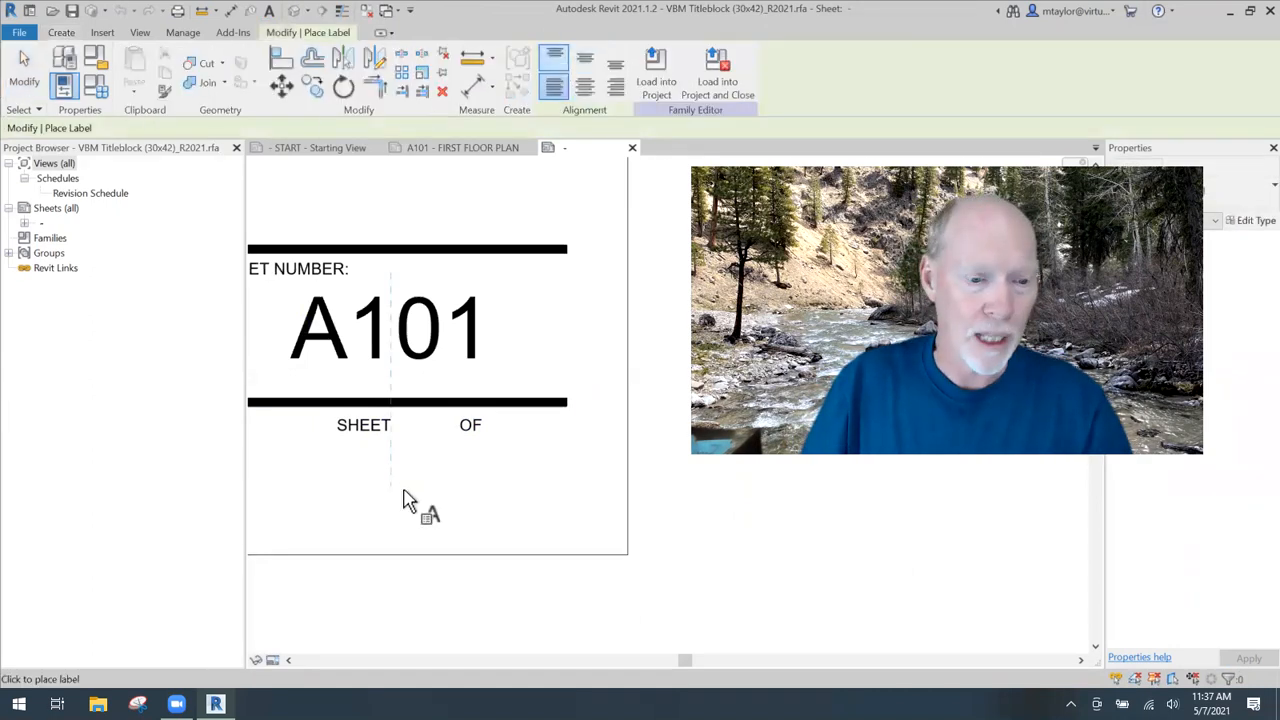
{"action": "left_click", "coordinate": [416, 438]}
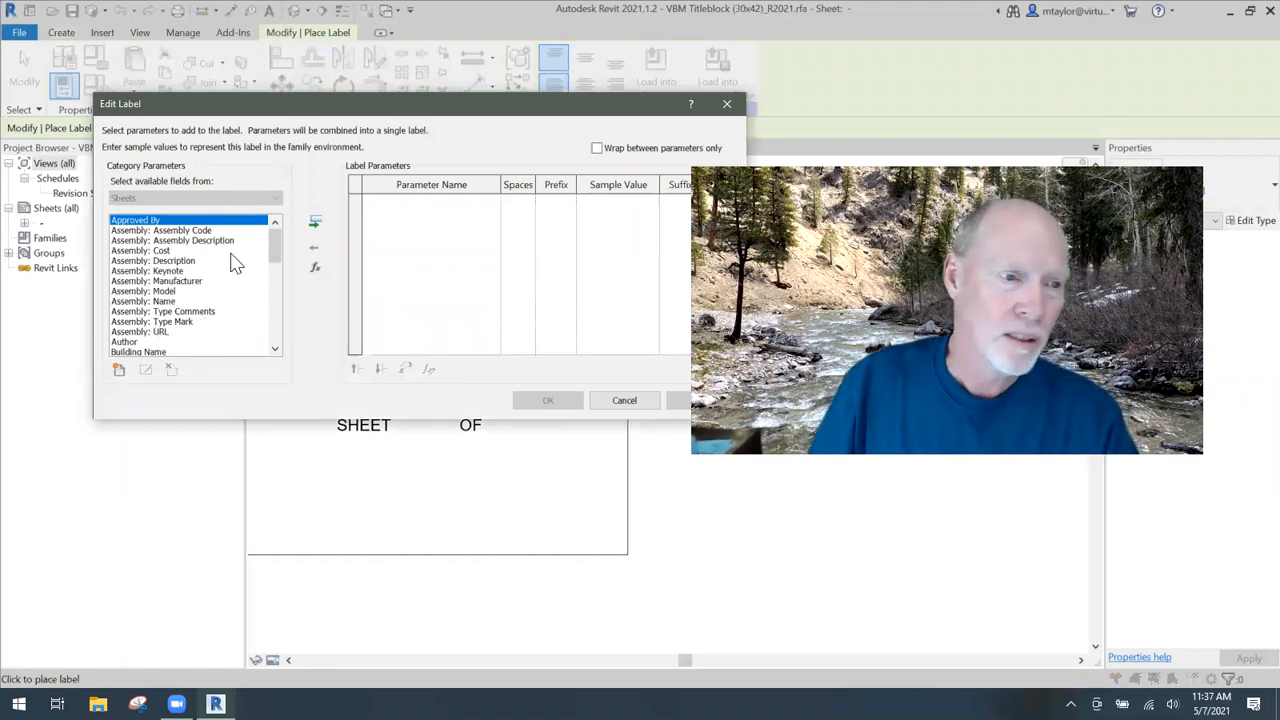
- Add the shared parameter "Sheet X of X" from the Titleblocks group to the label's available category parameters
{"action": "left_click_drag", "start_coordinate": [276, 248], "coordinate": [281, 335]}
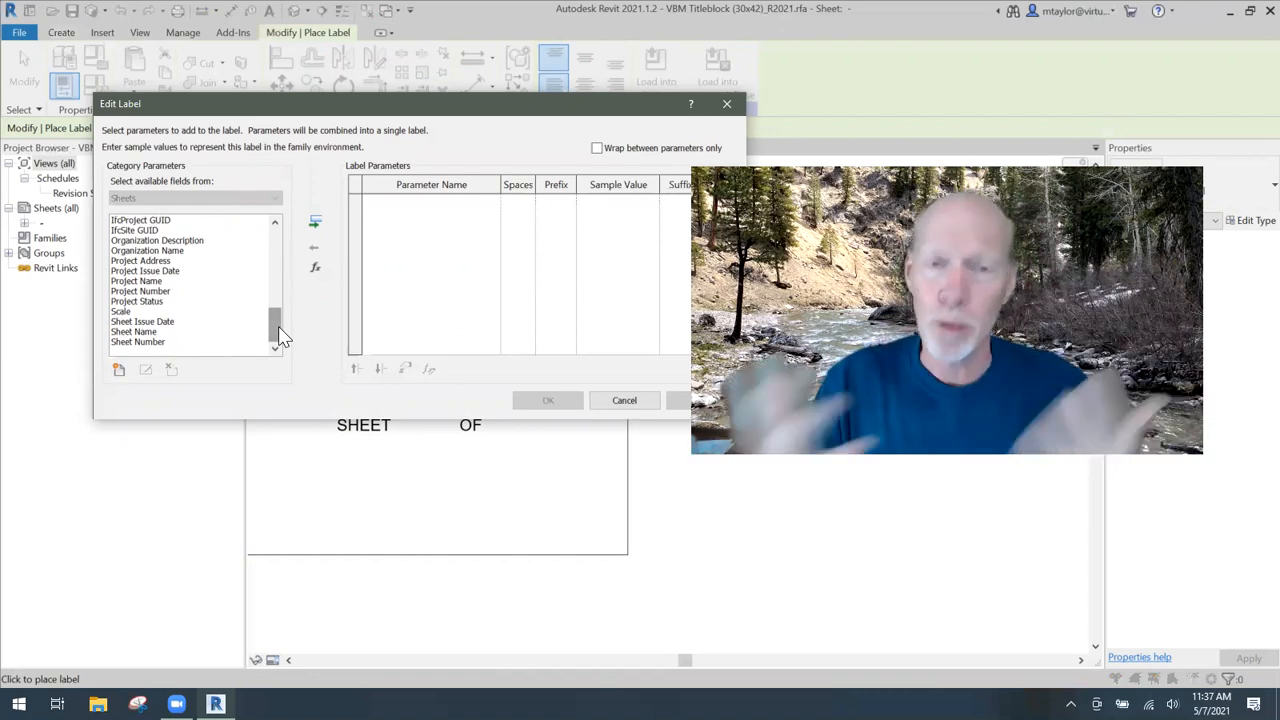
{"action": "left_click", "coordinate": [118, 370]}
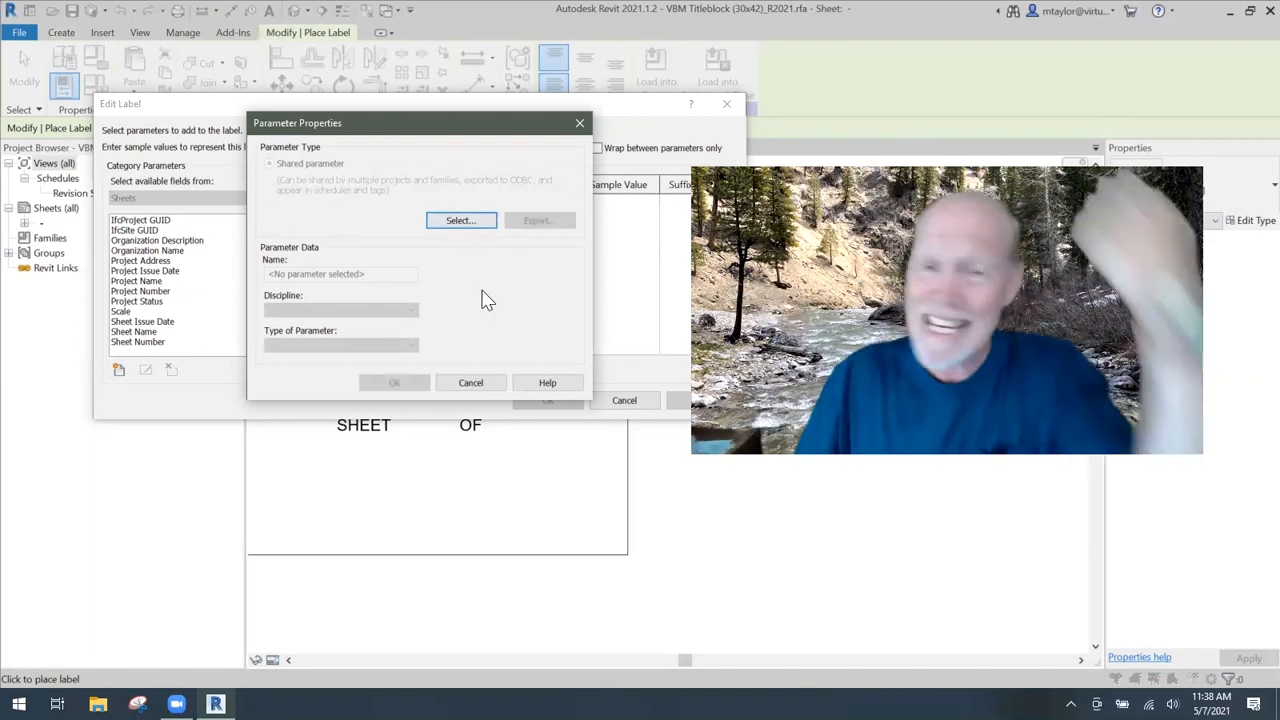
{"action": "left_click", "coordinate": [459, 221]}
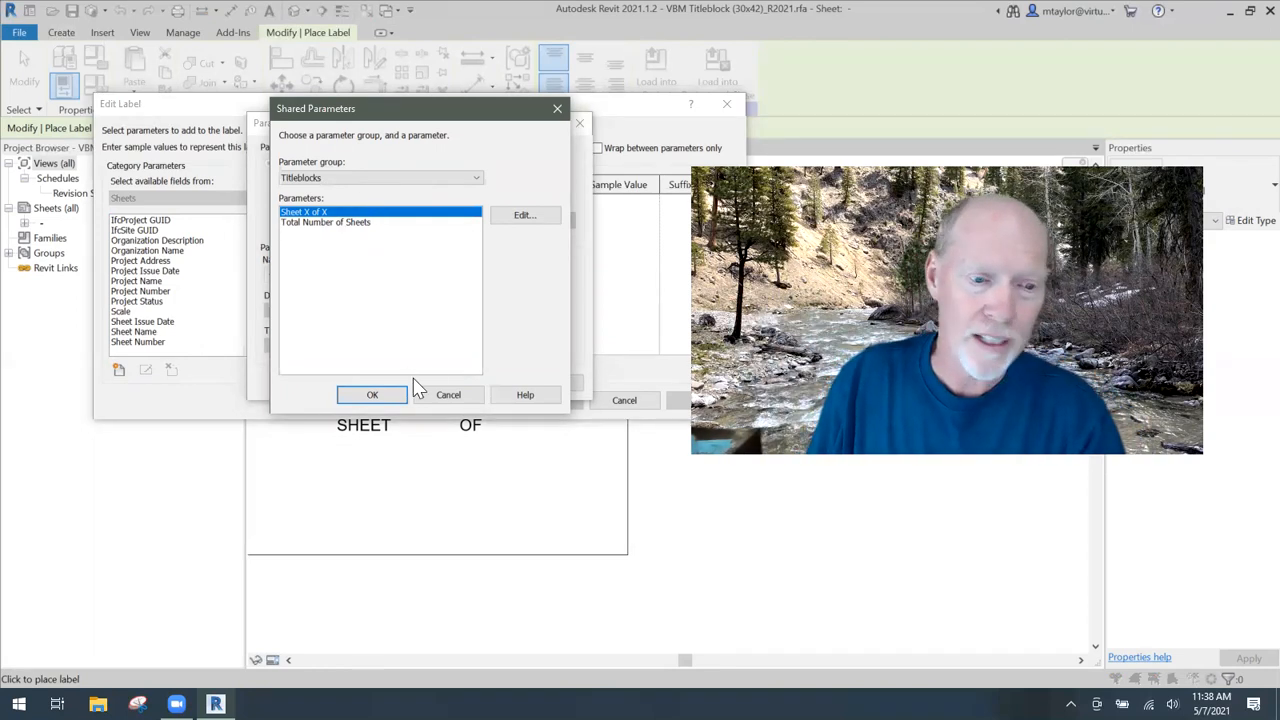
{"action": "left_click", "coordinate": [375, 396]}
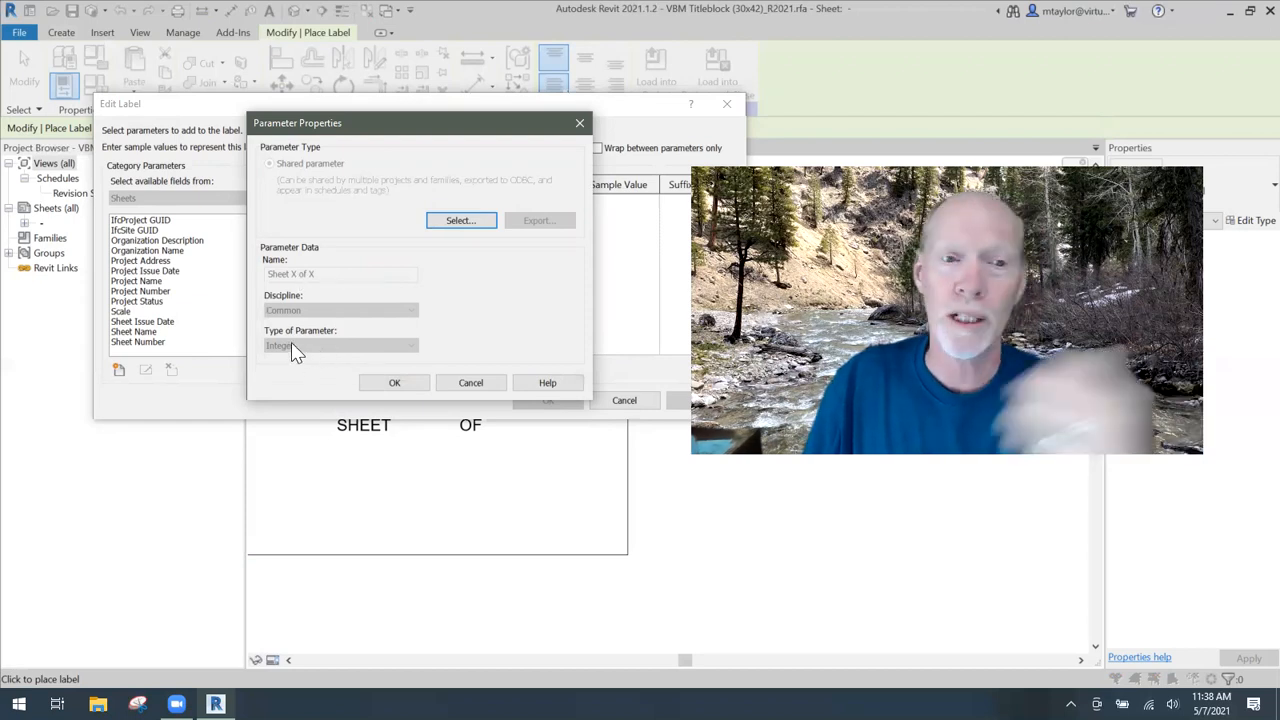
{"action": "left_click", "coordinate": [401, 386]}
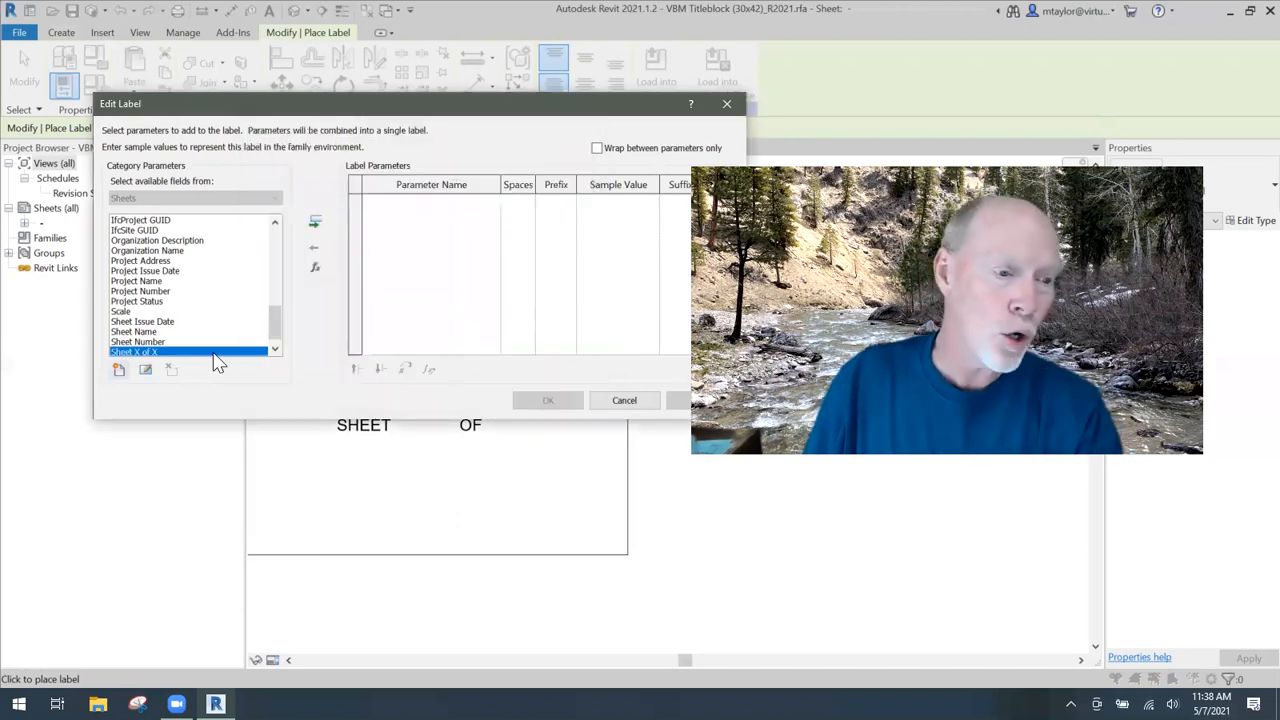
{"action": "left_click_drag", "start_coordinate": [279, 325], "coordinate": [281, 338]}
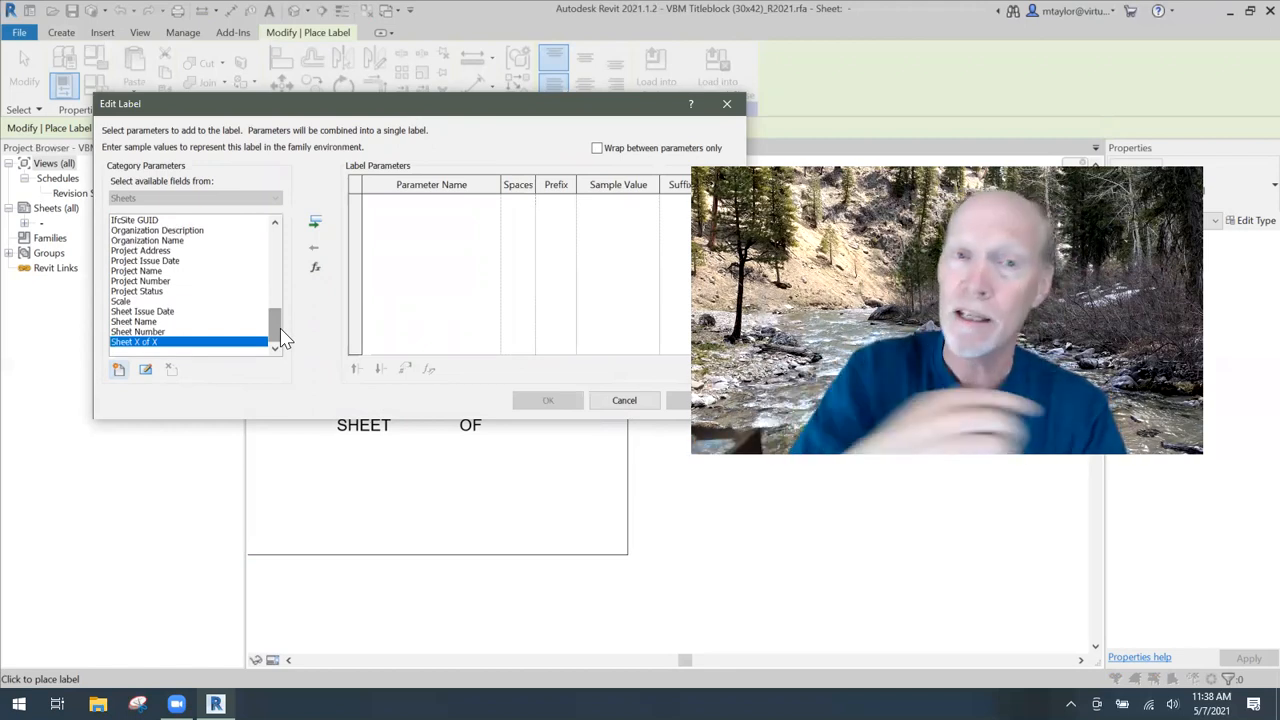
- Add the shared parameter "Total Number of Sheets" from the Titleblocks group to the available category parameters
{"action": "left_click", "coordinate": [118, 370]}
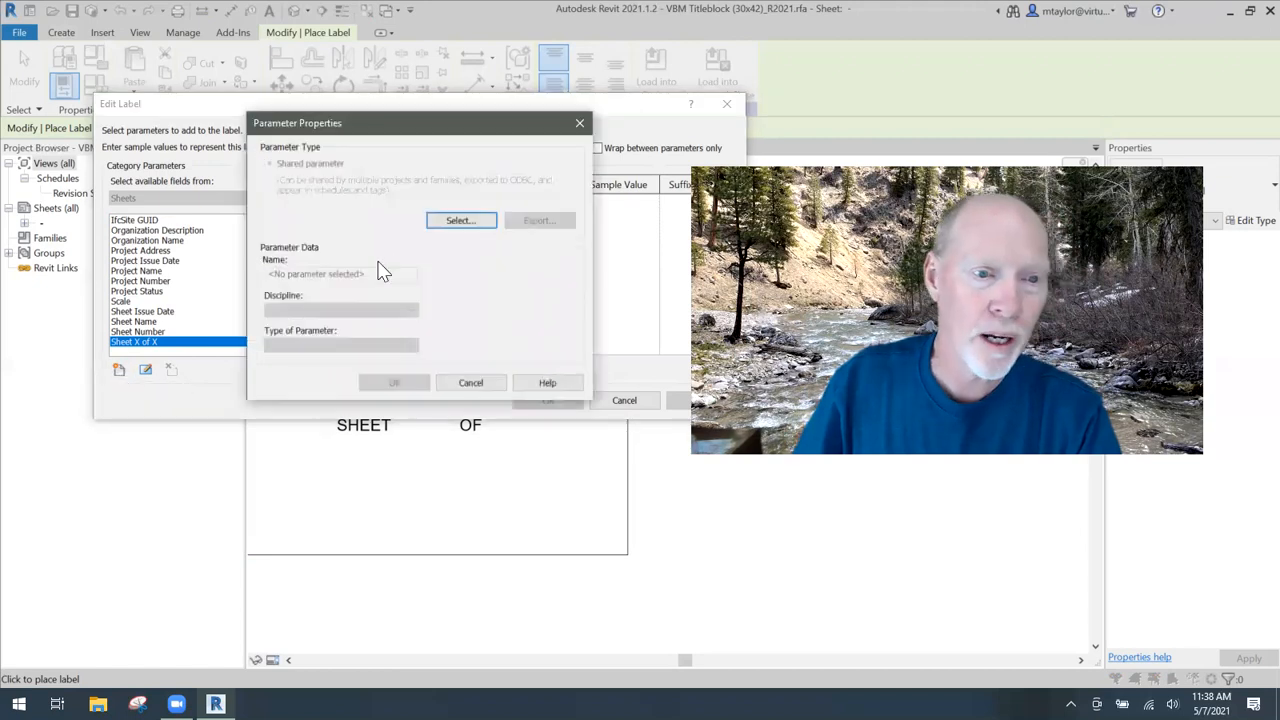
{"action": "left_click", "coordinate": [458, 222]}
{"action": "left_click", "coordinate": [338, 222]}
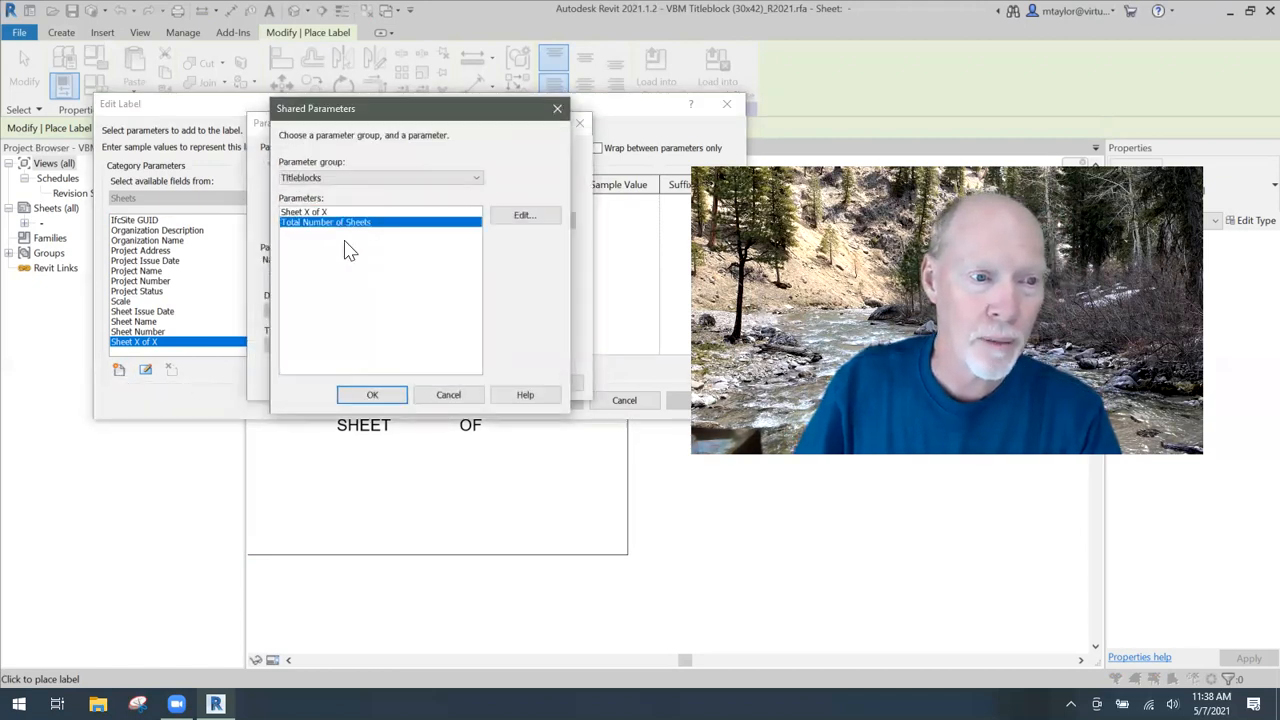
{"action": "left_click", "coordinate": [371, 396]}
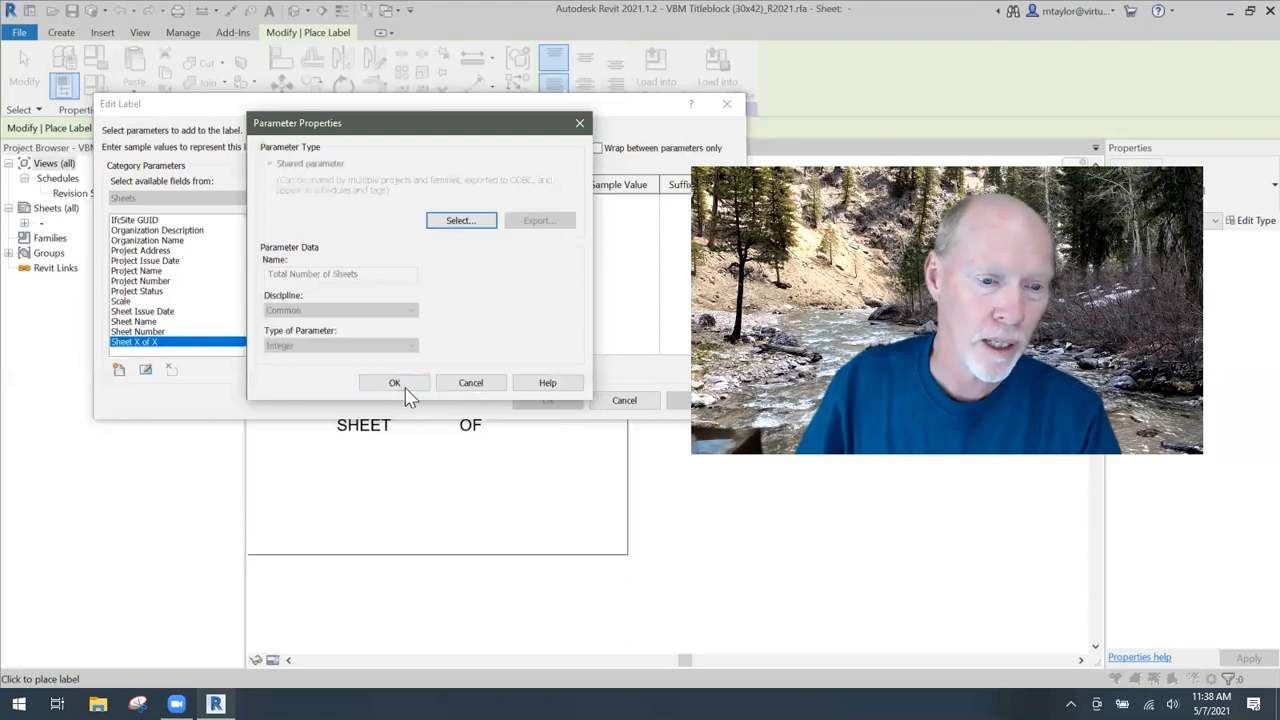
{"action": "left_click", "coordinate": [404, 390]}
{"action": "left_click_drag", "start_coordinate": [279, 336], "coordinate": [280, 343]}
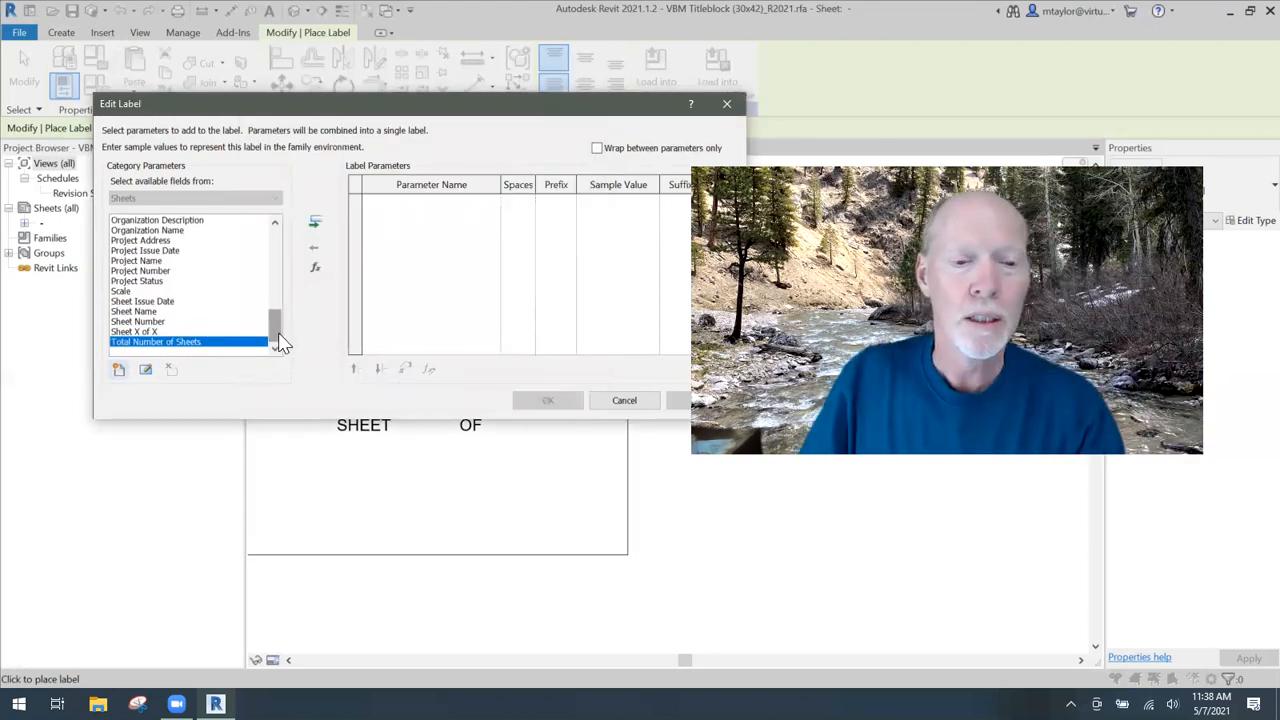
- Assign the "Sheet X of X" parameter to the label with the sample value XX and finish placing it
{"action": "left_click", "coordinate": [150, 332]}
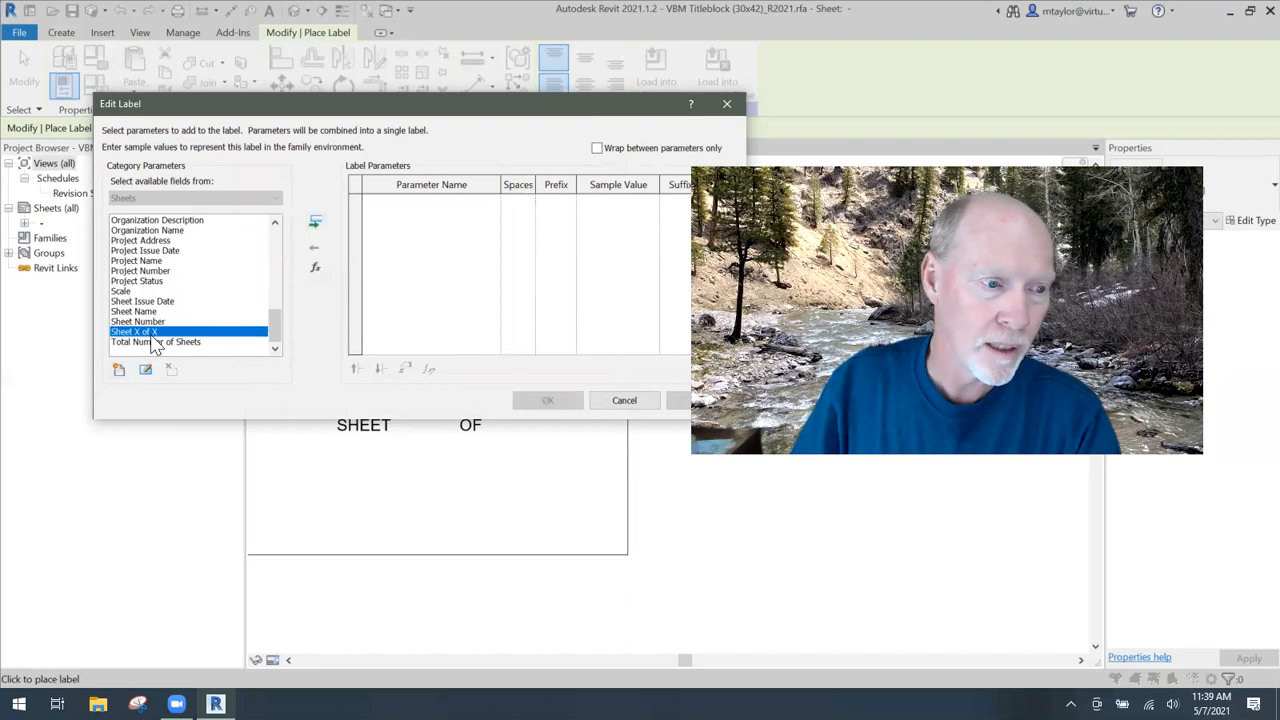
{"action": "left_click", "coordinate": [315, 222]}
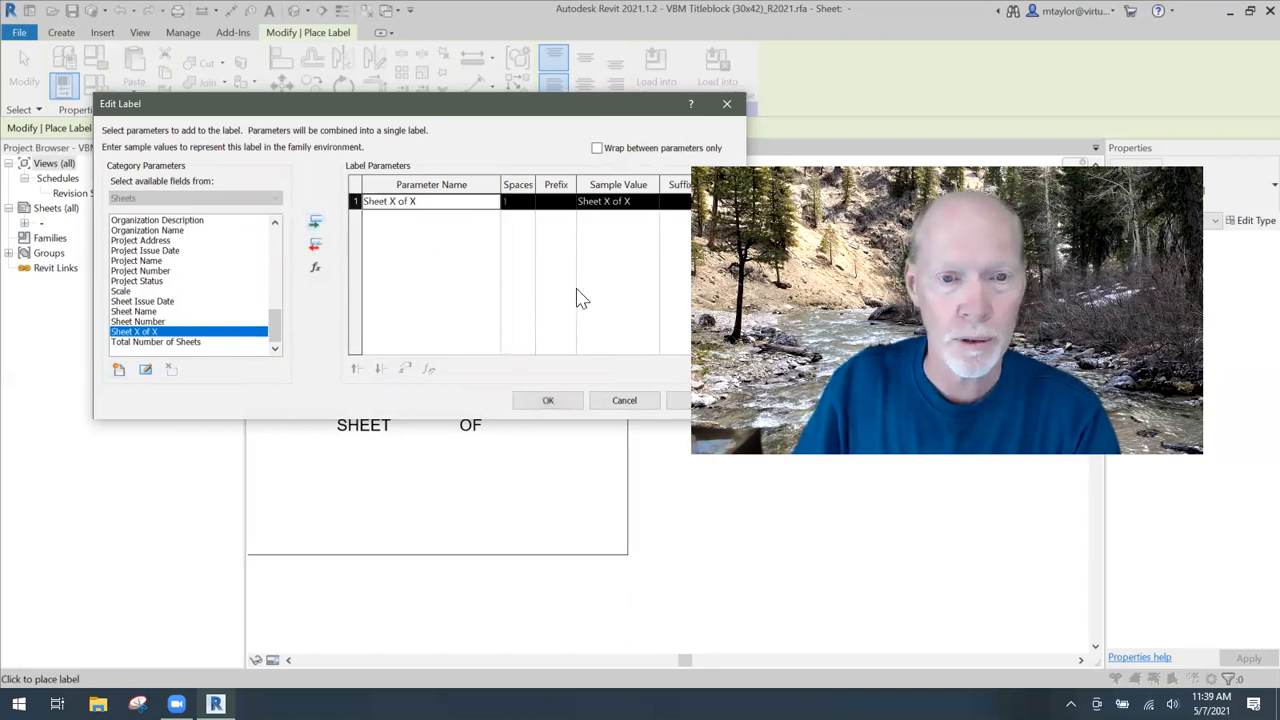
{"action": "left_click", "coordinate": [632, 203]}
{"action": "left_click_drag", "start_coordinate": [641, 203], "coordinate": [529, 209]}
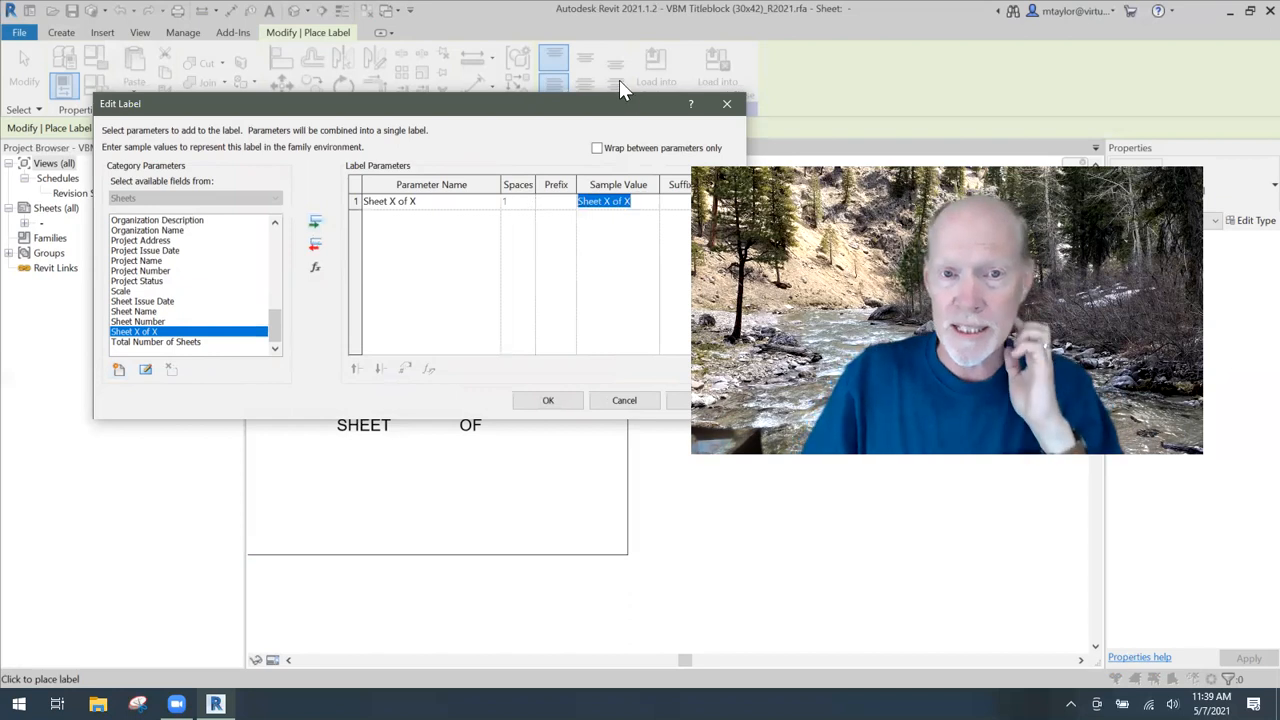
{"action": "left_click_drag", "start_coordinate": [598, 111], "coordinate": [540, 95]}
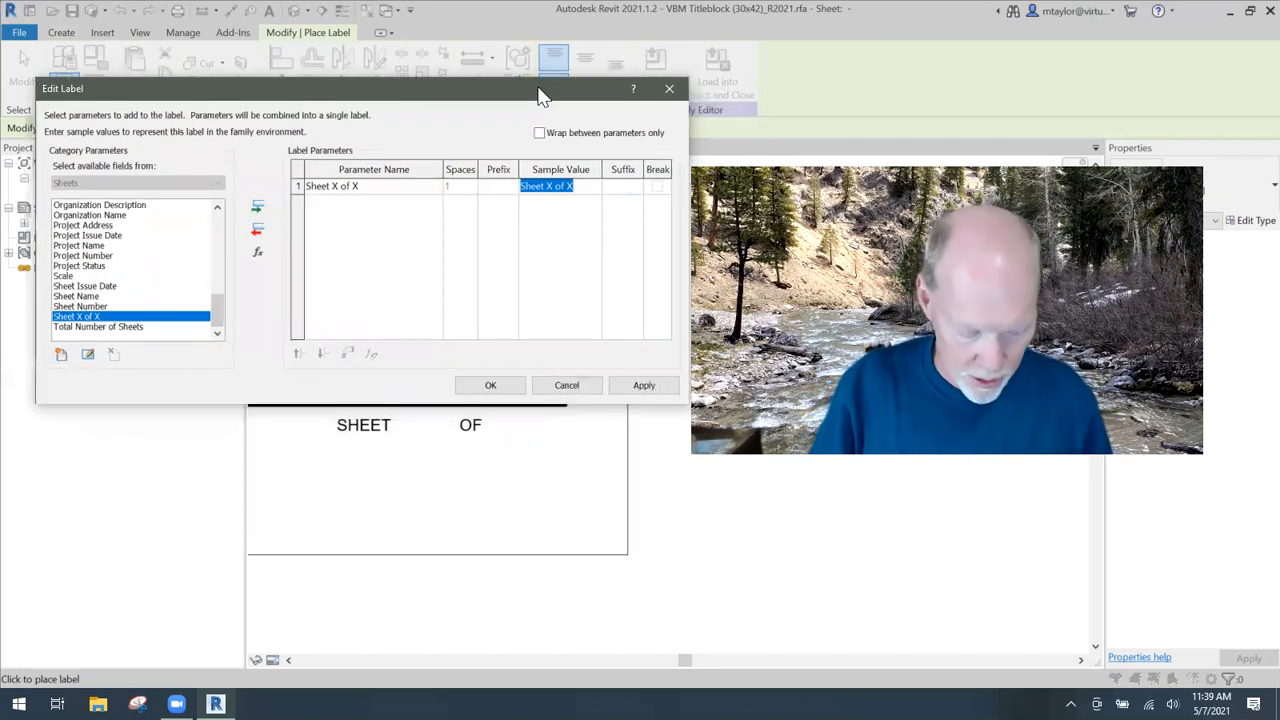
{"action": "type", "text": "xx"}
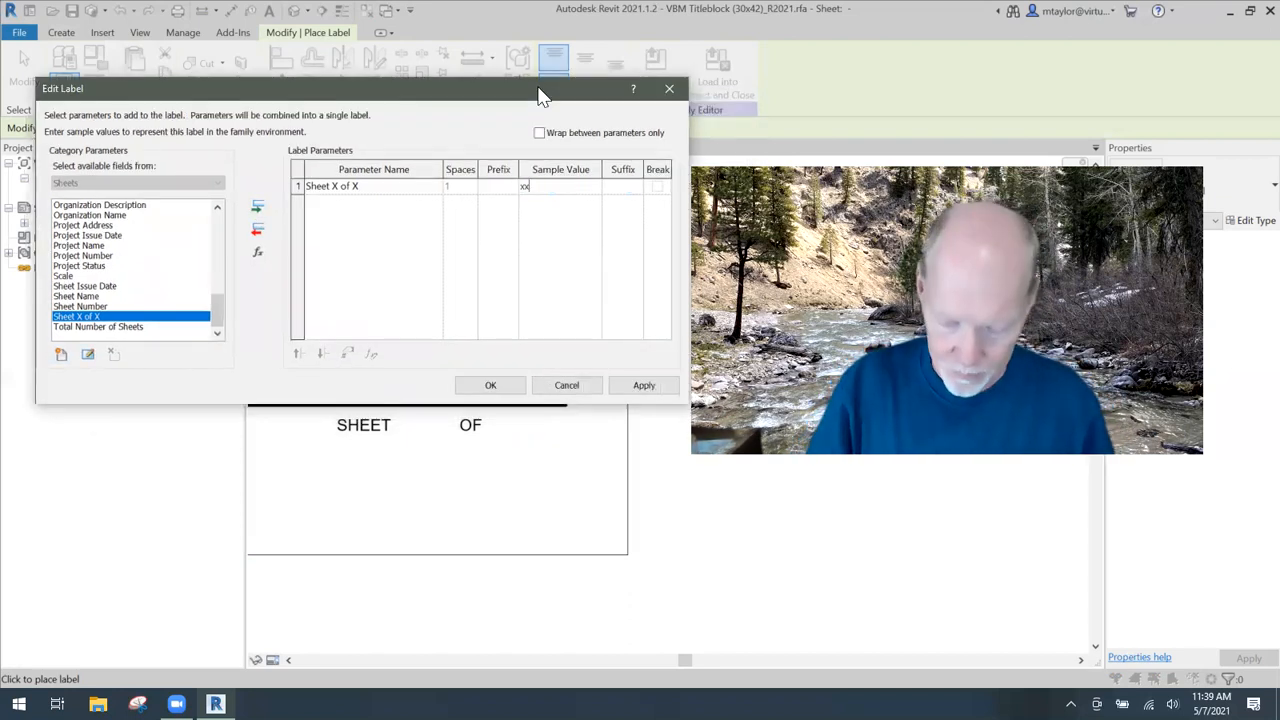
{"action": "type", "text": "XX"}
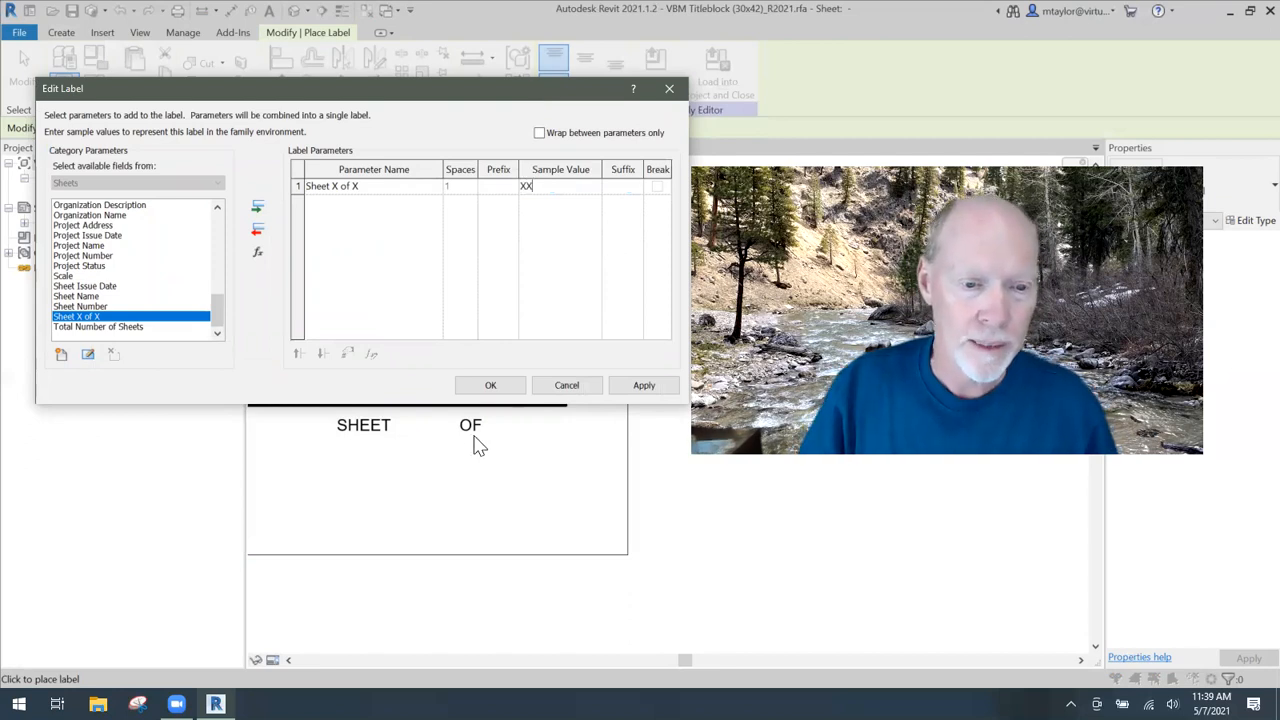
{"action": "left_click", "coordinate": [490, 385]}
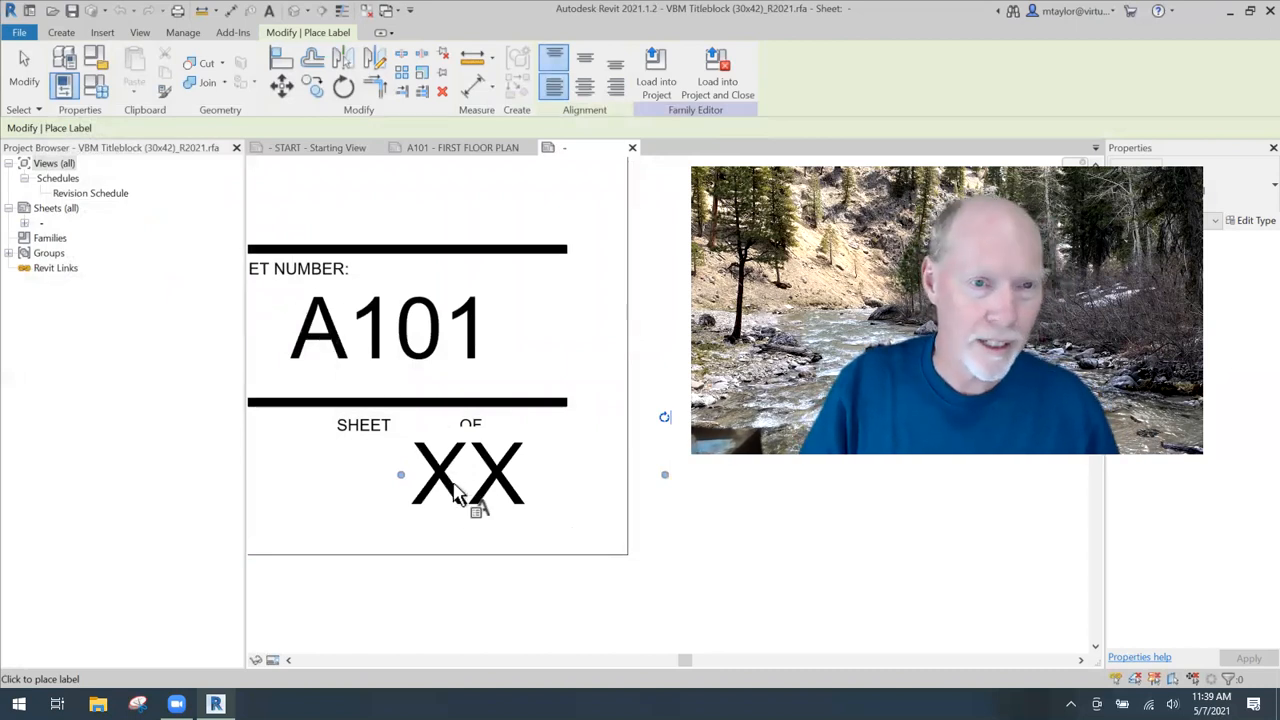
{"action": "key", "text": "Escape"}
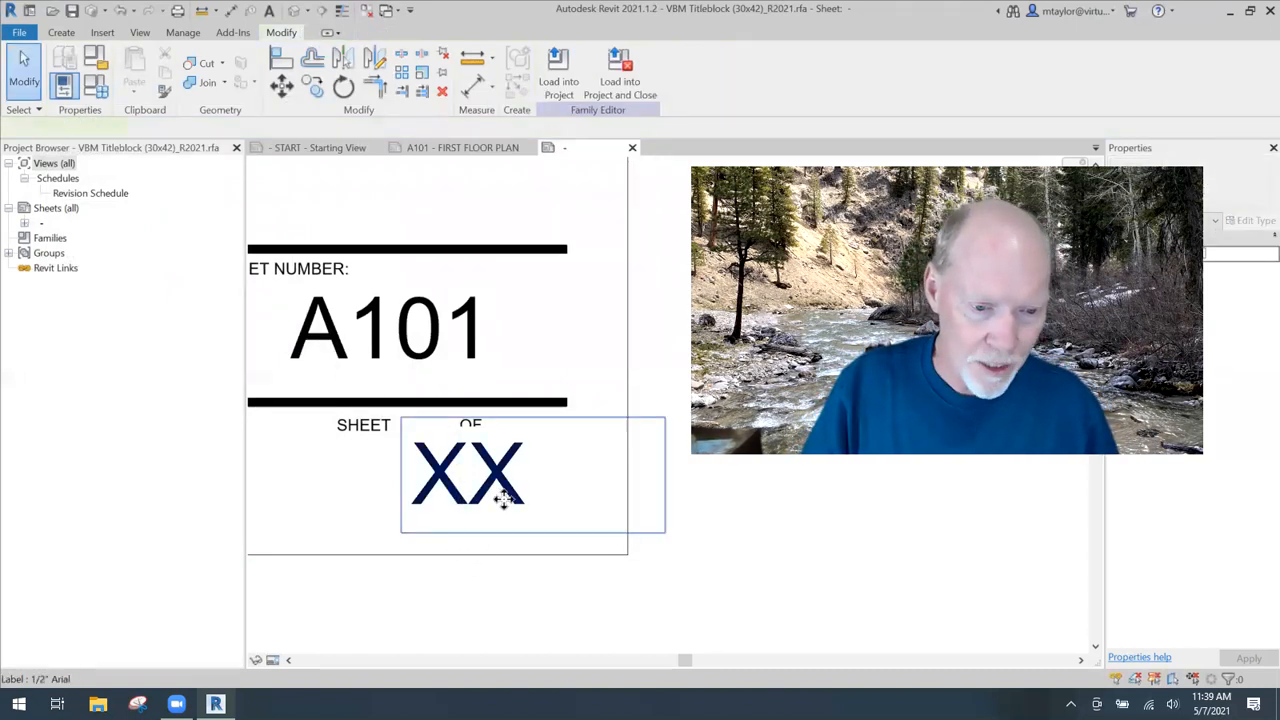
- Change the XX label's type to 1/8" Arial
{"action": "left_click", "coordinate": [505, 498]}
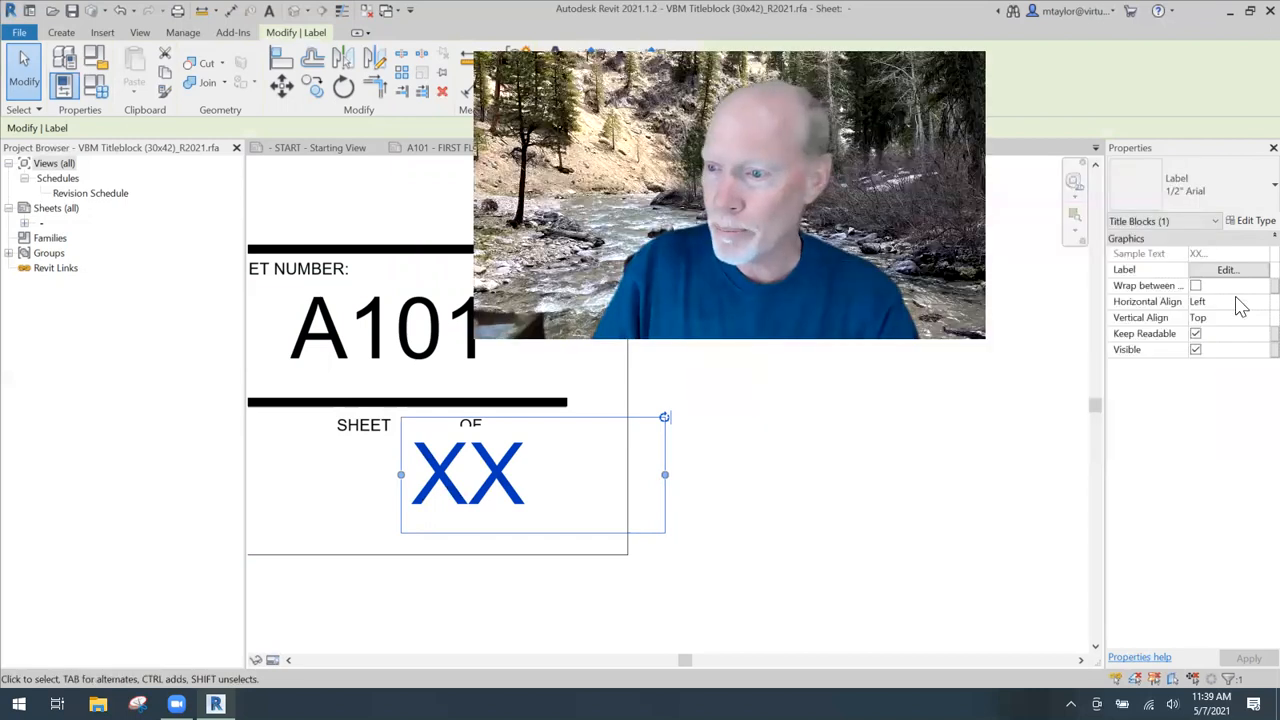
{"action": "left_click", "coordinate": [1198, 180]}
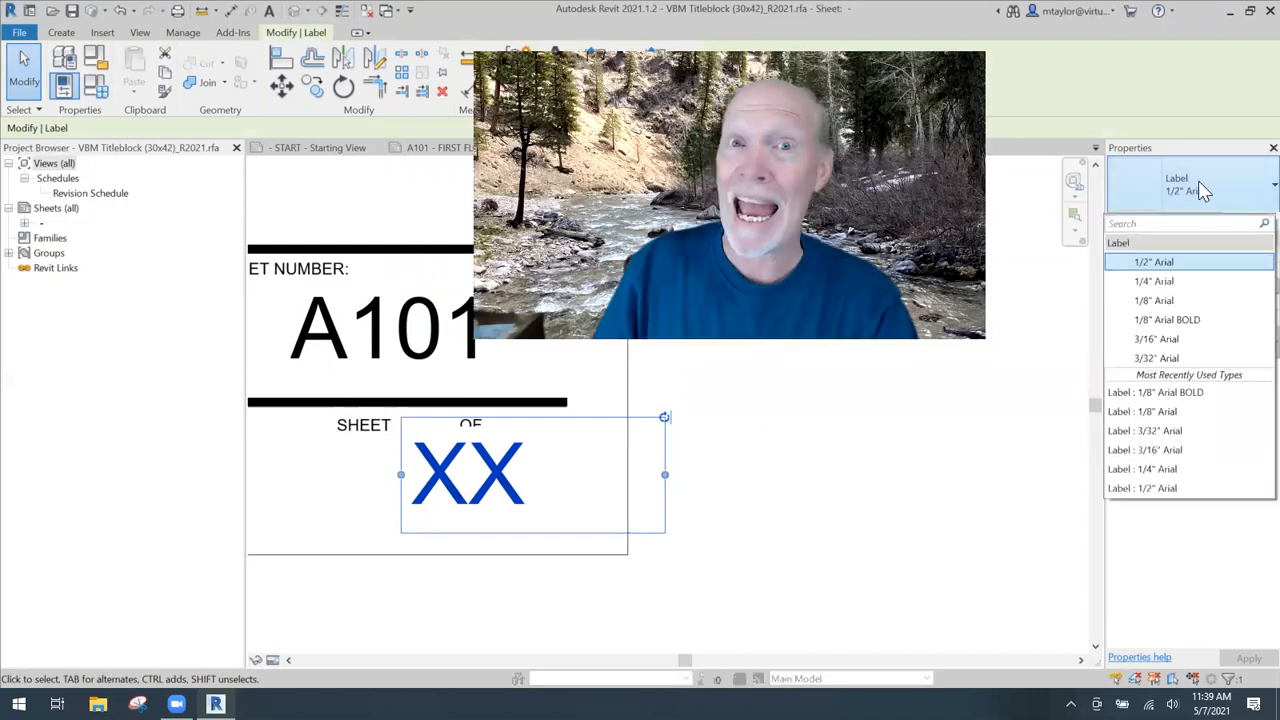
{"action": "left_click", "coordinate": [1153, 300]}
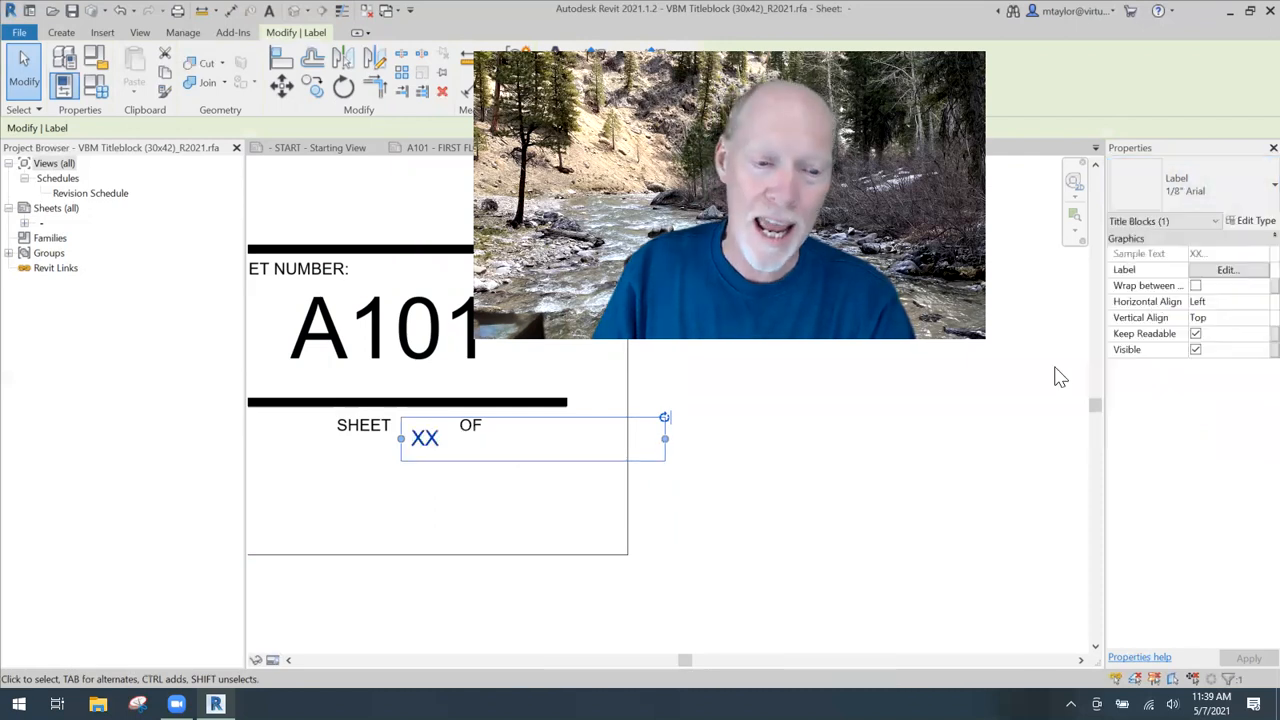
{"action": "left_click", "coordinate": [886, 528]}
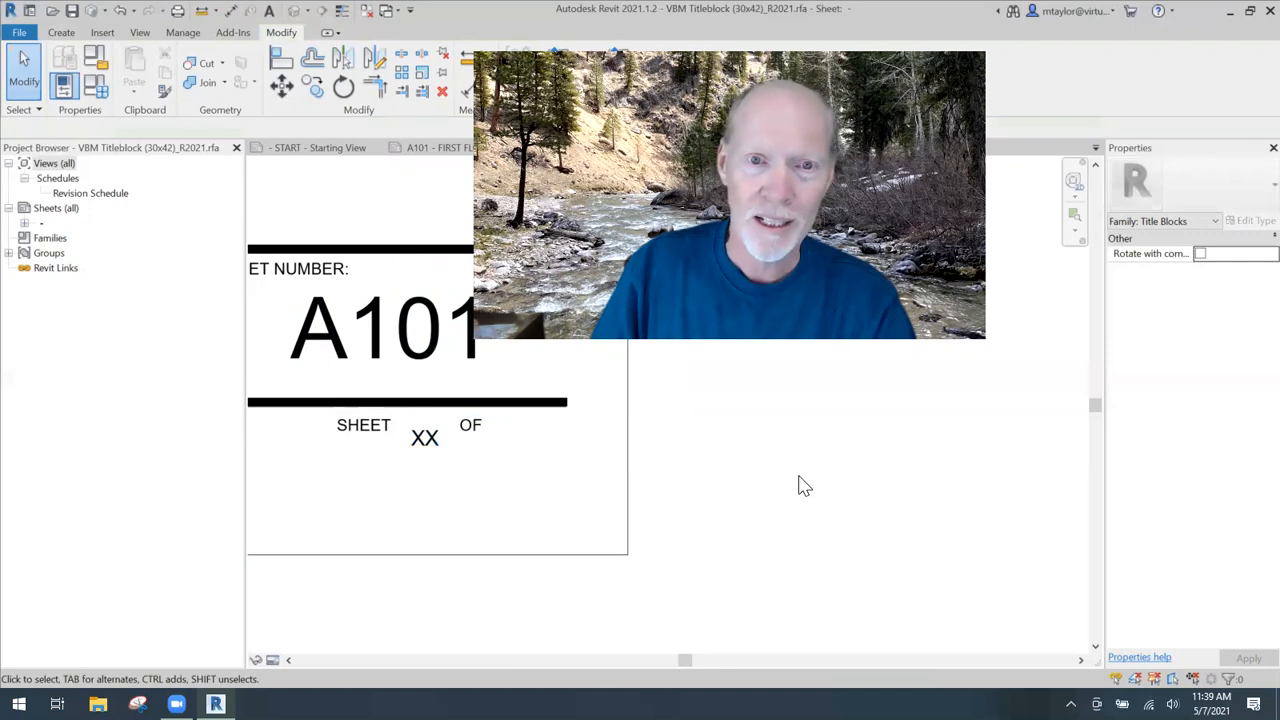
- Set the XX label's horizontal alignment to Center
{"action": "scroll", "coordinate": [440, 455], "scroll_direction": "up", "scroll_amount": 2}
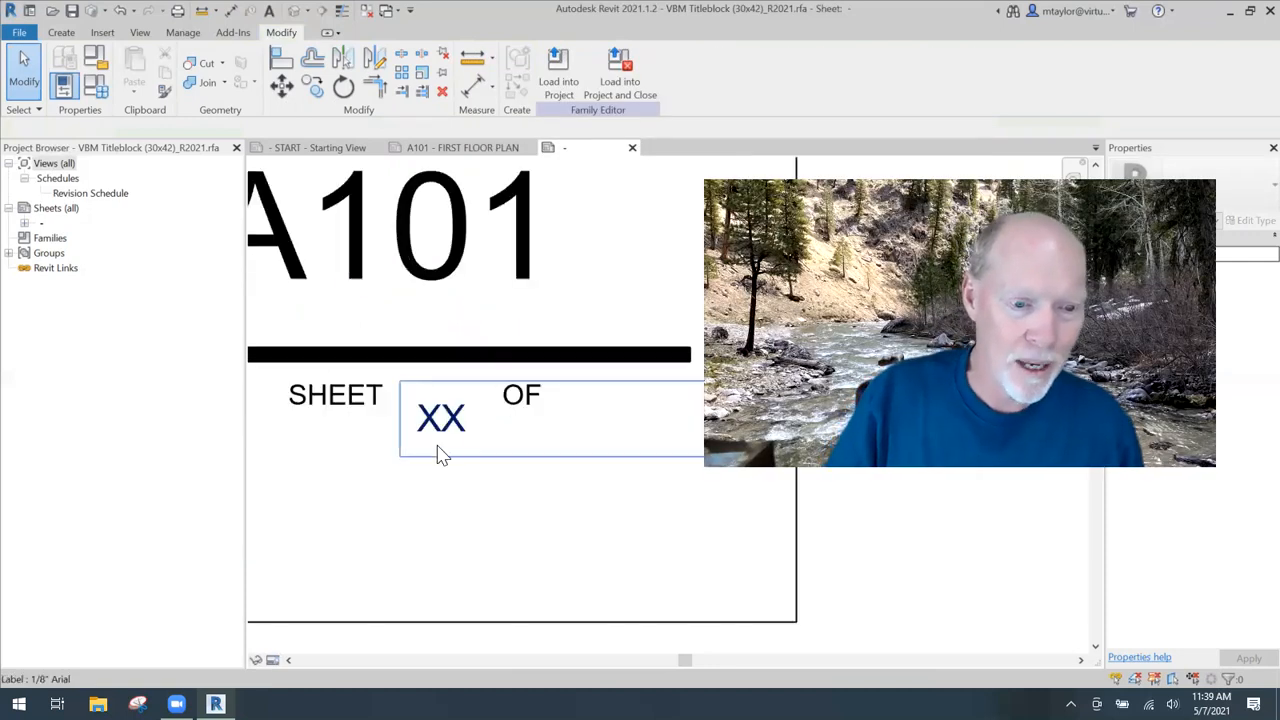
{"action": "scroll", "coordinate": [452, 425], "scroll_direction": "down", "scroll_amount": 2}
{"action": "left_click", "coordinate": [455, 430]}
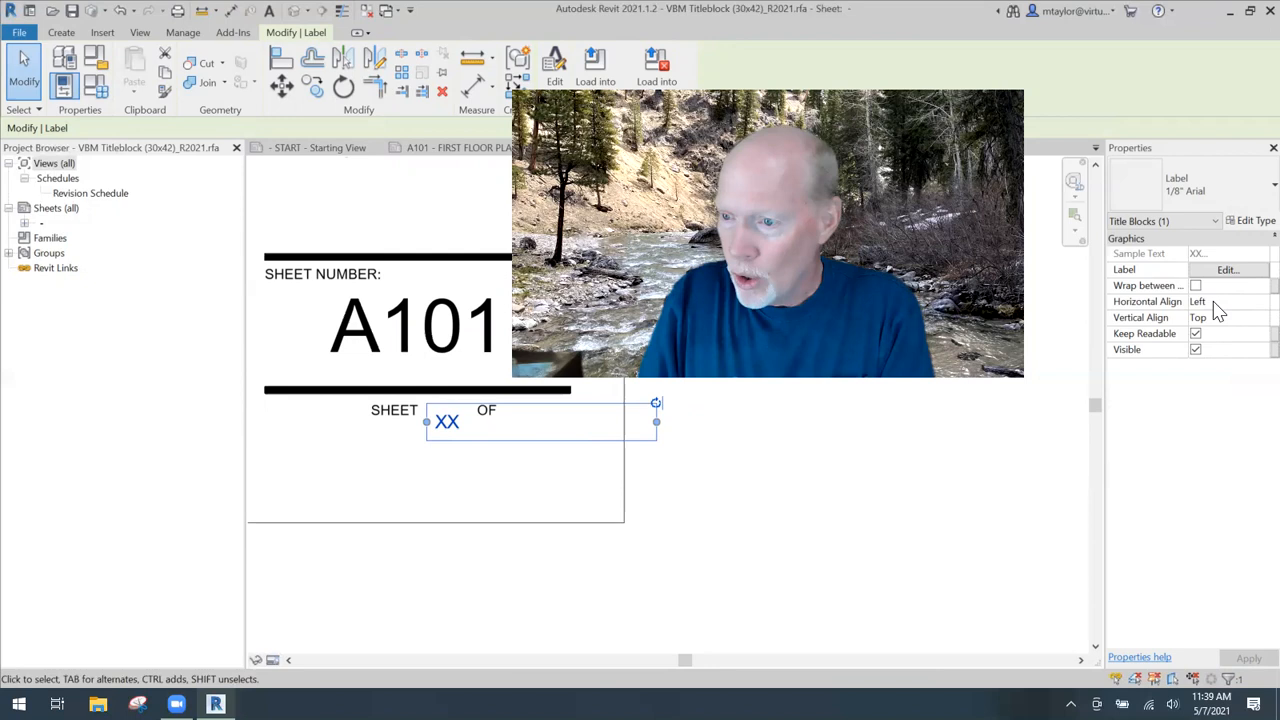
{"action": "left_click", "coordinate": [1225, 302]}
{"action": "left_click", "coordinate": [1262, 302]}
{"action": "left_click", "coordinate": [1081, 345]}
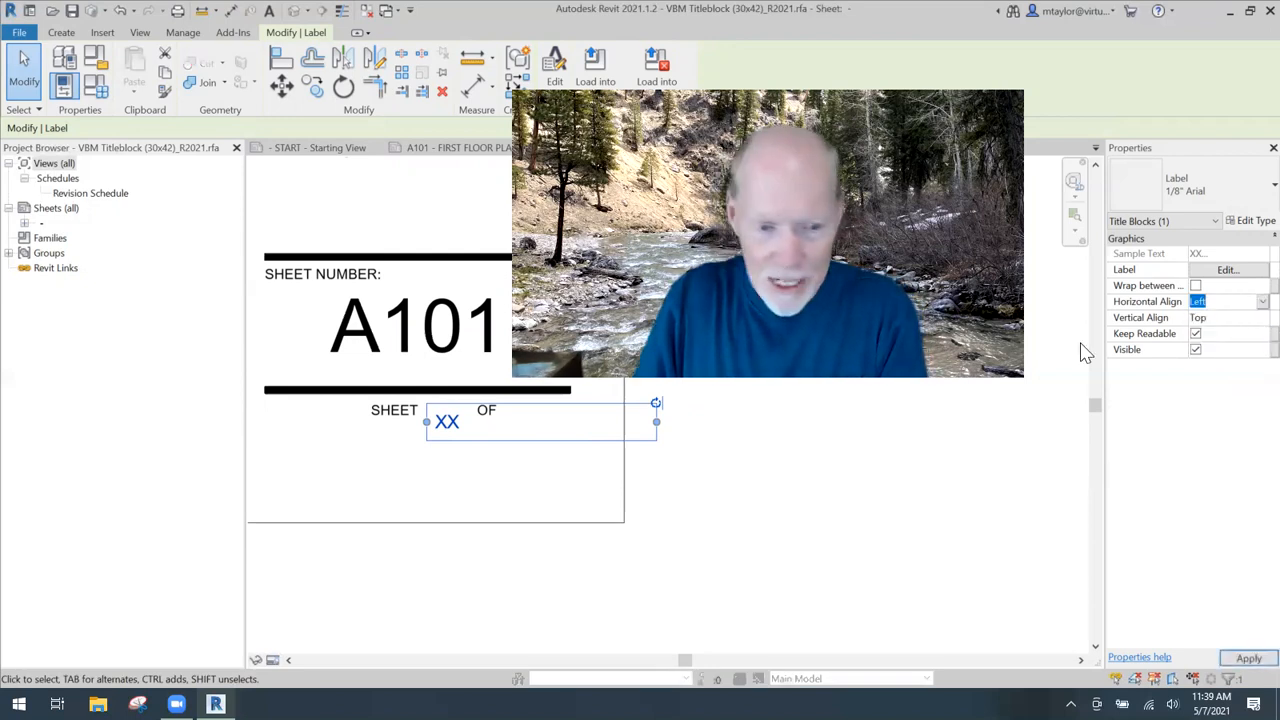
- Narrow the XX label's box and position it in line between the SHEET and OF texts
{"action": "left_click_drag", "start_coordinate": [656, 422], "coordinate": [385, 398]}
{"action": "scroll", "coordinate": [551, 432], "scroll_direction": "up", "scroll_amount": 2}
{"action": "left_click", "coordinate": [390, 507]}
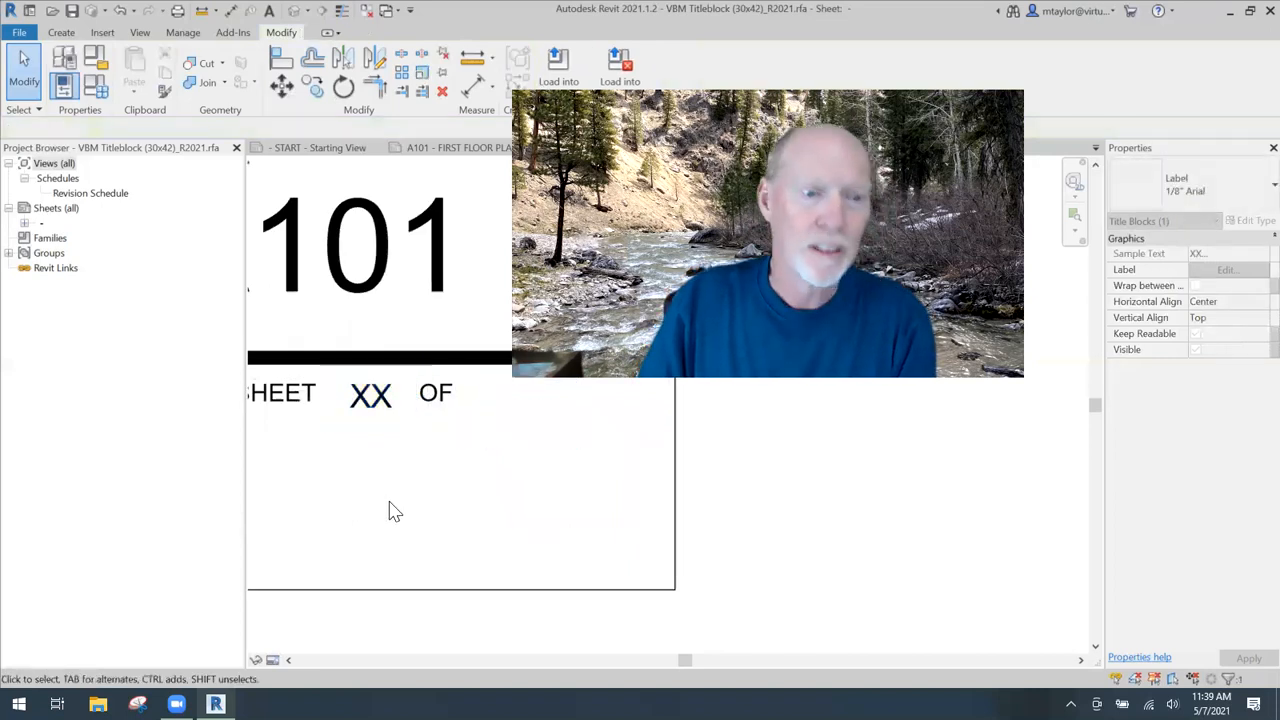
{"action": "scroll", "coordinate": [389, 506], "scroll_direction": "down", "scroll_amount": 1}
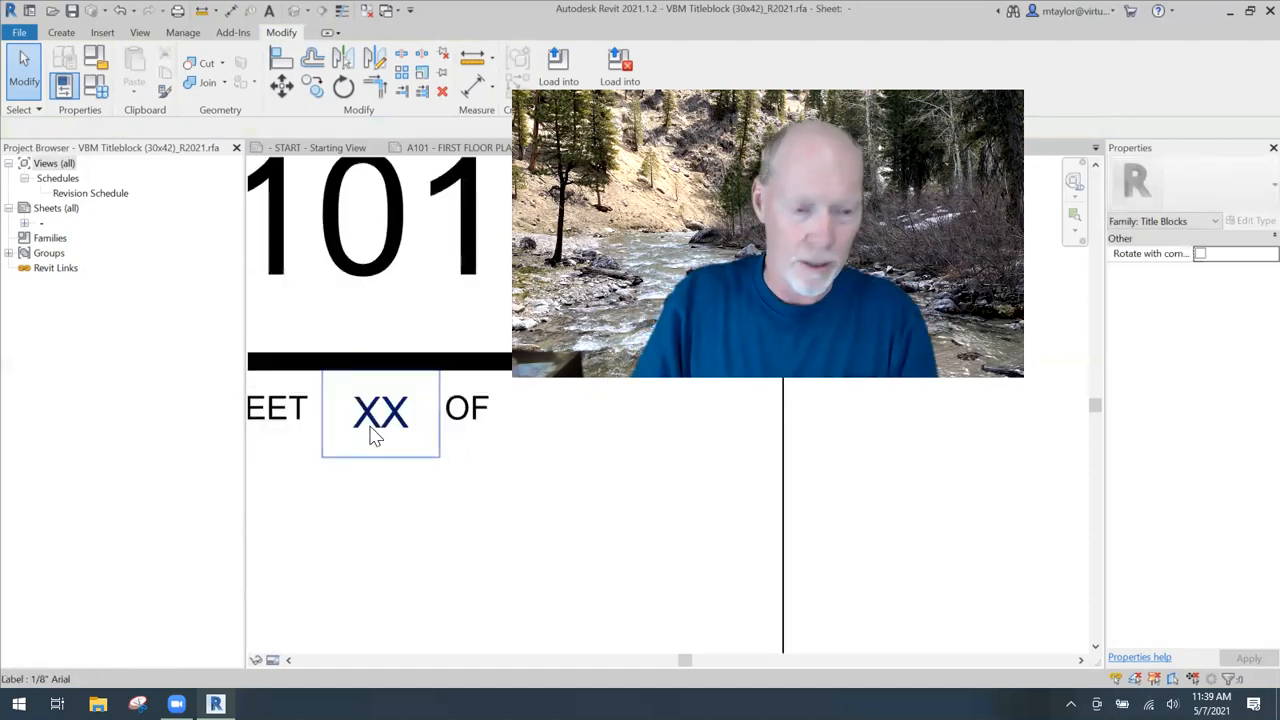
{"action": "left_click", "coordinate": [374, 436]}
{"action": "left_click", "coordinate": [400, 516]}
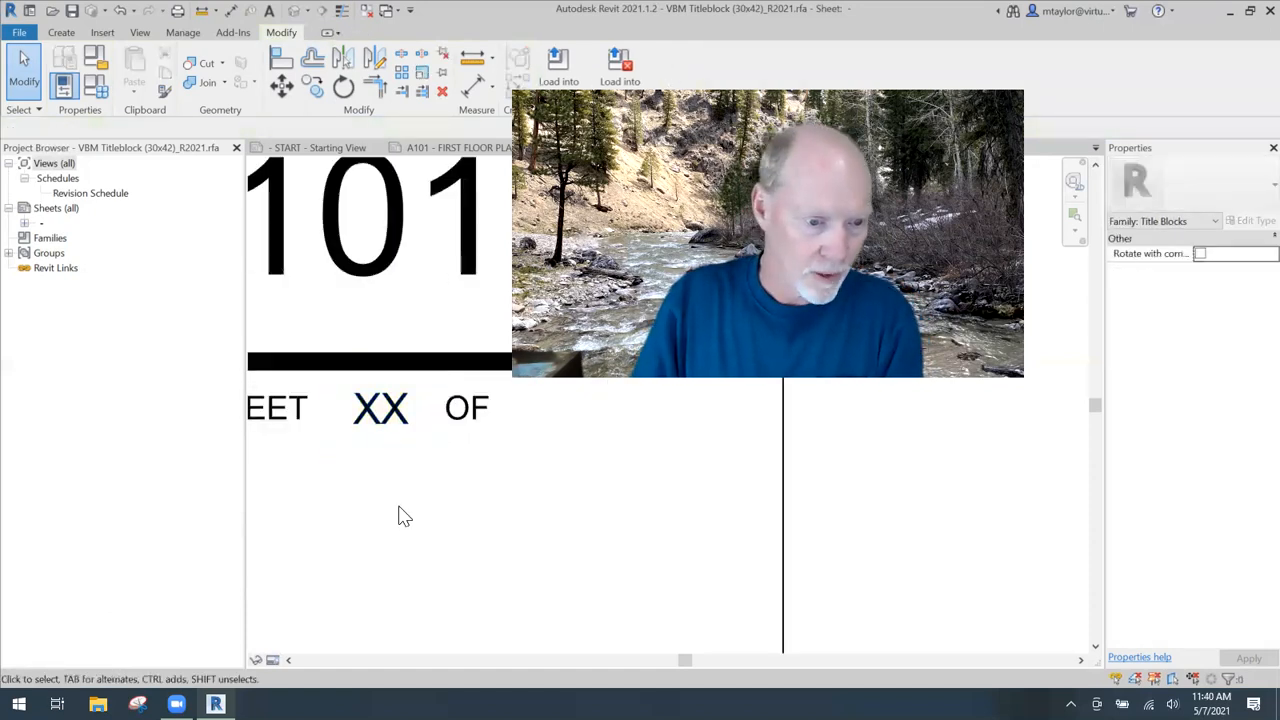
{"action": "middle_click_drag", "start_coordinate": [361, 489], "coordinate": [414, 517]}
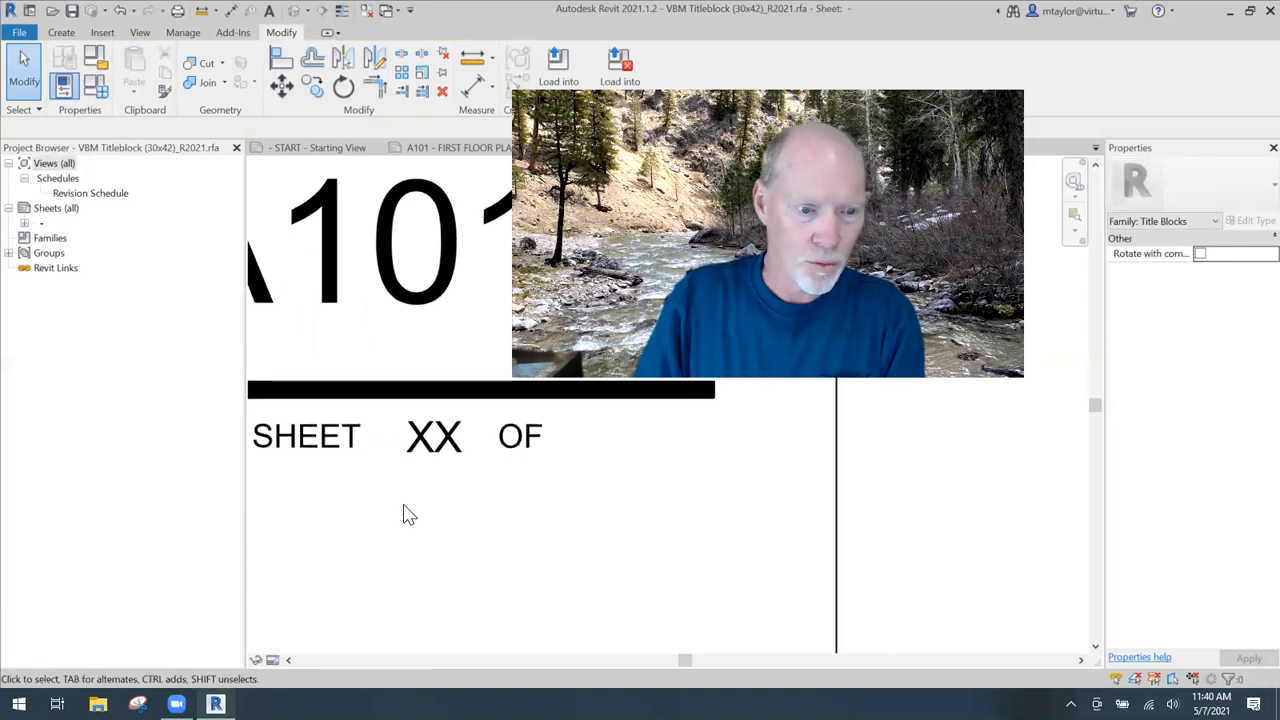
- Place a new label just after the OF text below the sheet number
{"action": "scroll", "coordinate": [443, 506], "scroll_direction": "down", "scroll_amount": 1}
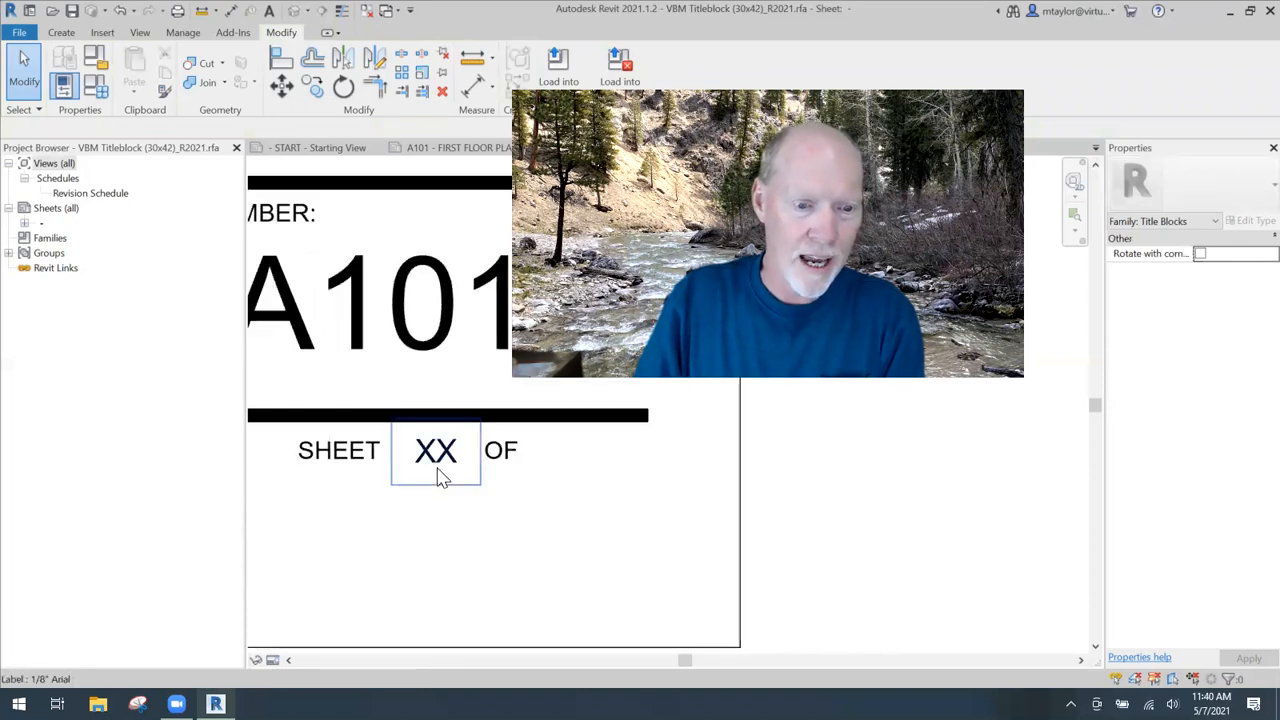
{"action": "scroll", "coordinate": [546, 510], "scroll_direction": "down", "scroll_amount": 1}
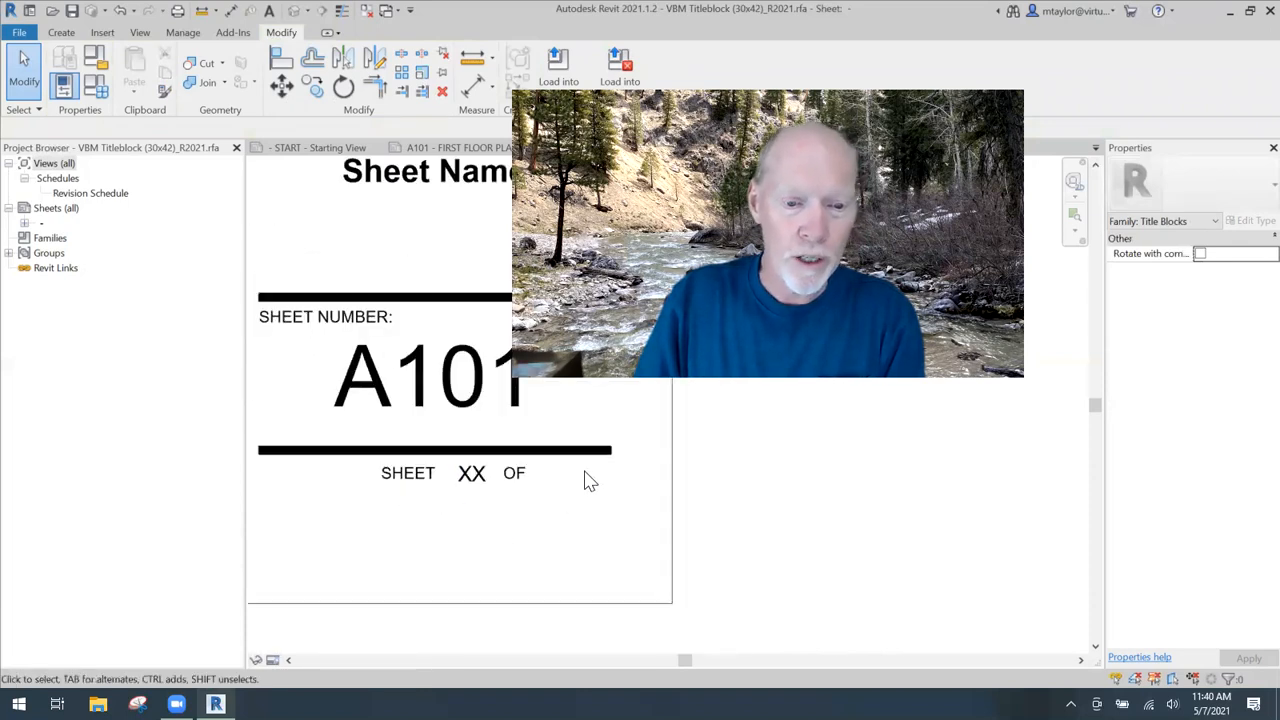
{"action": "middle_click_drag", "start_coordinate": [589, 509], "coordinate": [548, 500]}
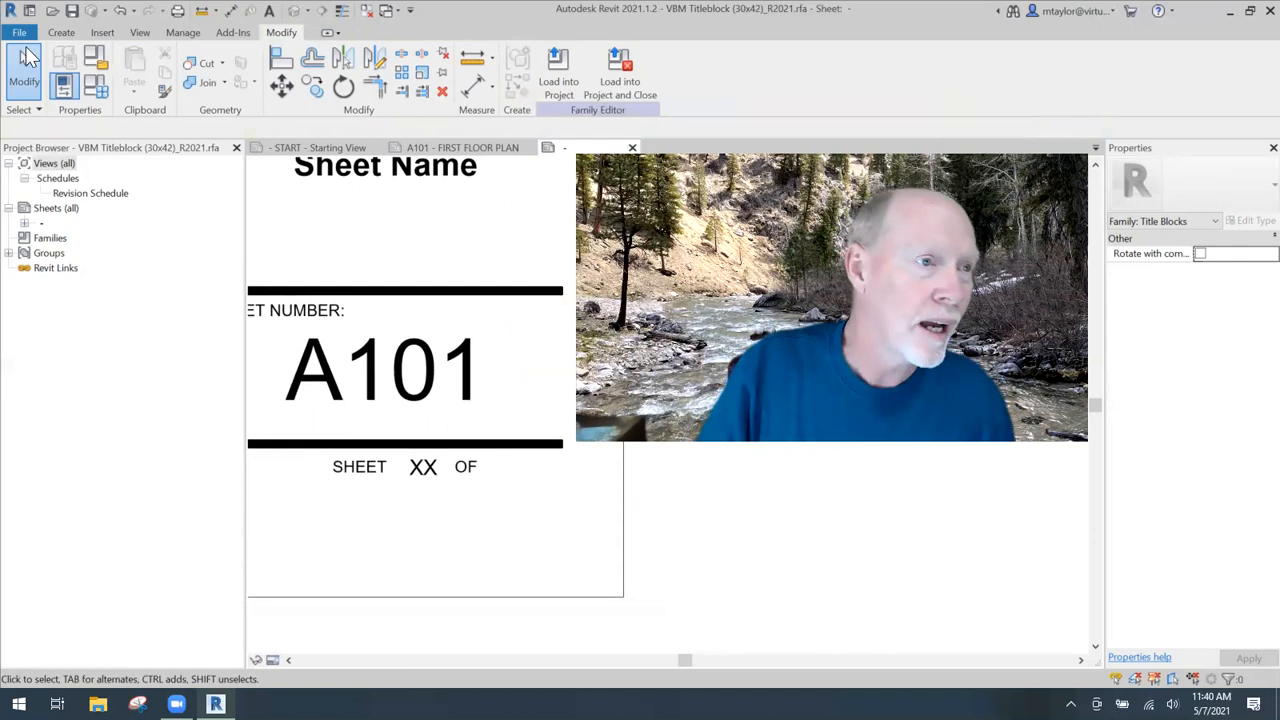
{"action": "left_click", "coordinate": [61, 32]}
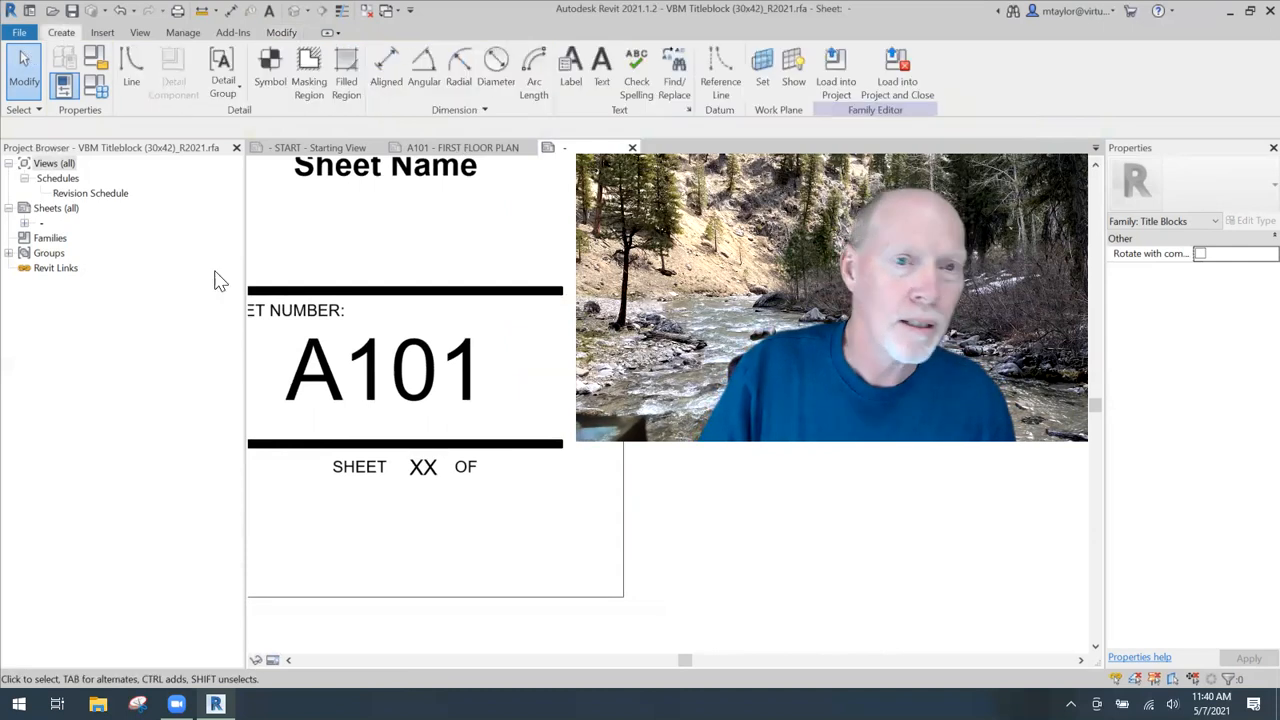
{"action": "left_click", "coordinate": [570, 72]}
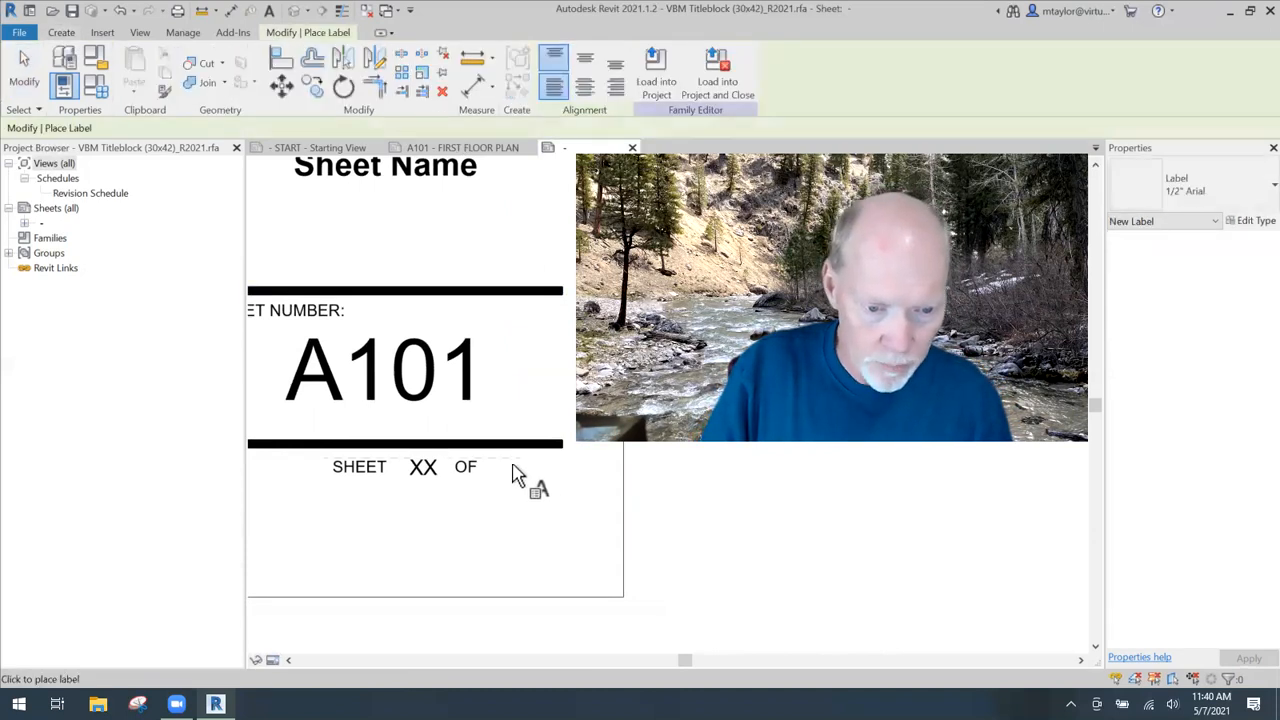
{"action": "left_click", "coordinate": [516, 474]}
- Make the Titleblocks shared parameter "Total Number of Sheets" available as a category parameter for the new label
{"action": "left_click_drag", "start_coordinate": [220, 236], "coordinate": [220, 337]}
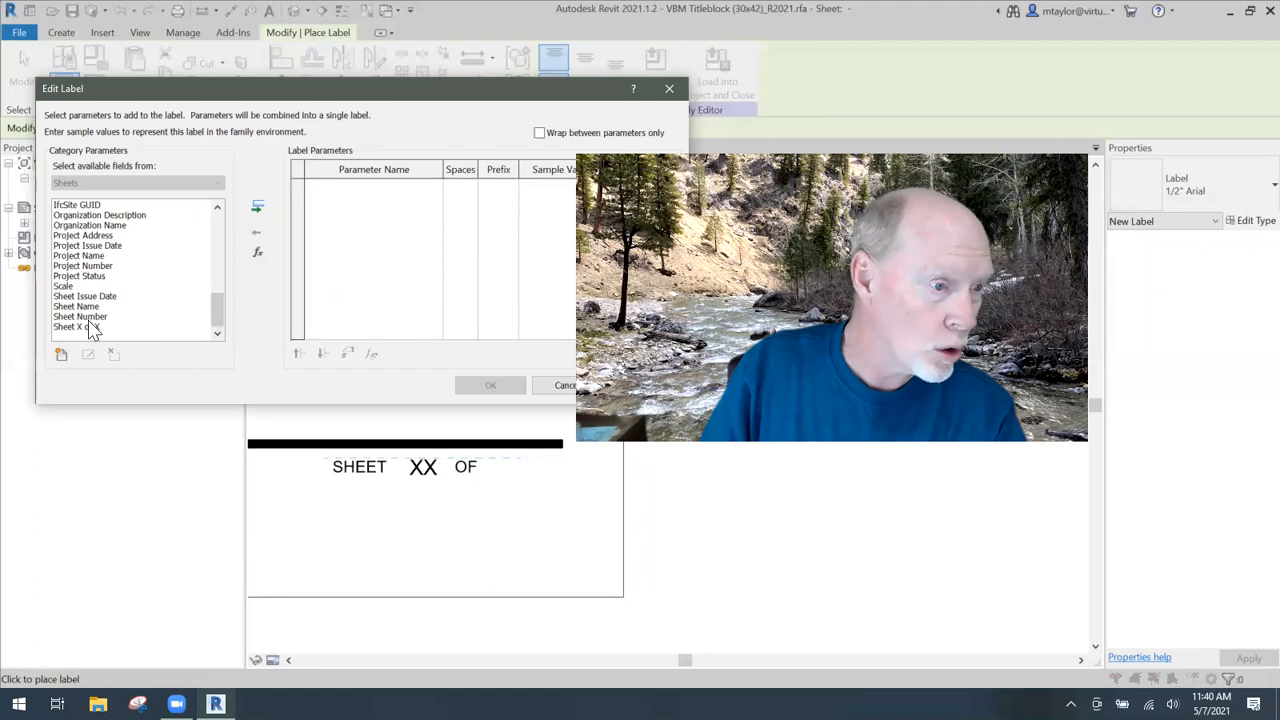
{"action": "left_click_drag", "start_coordinate": [220, 310], "coordinate": [217, 347]}
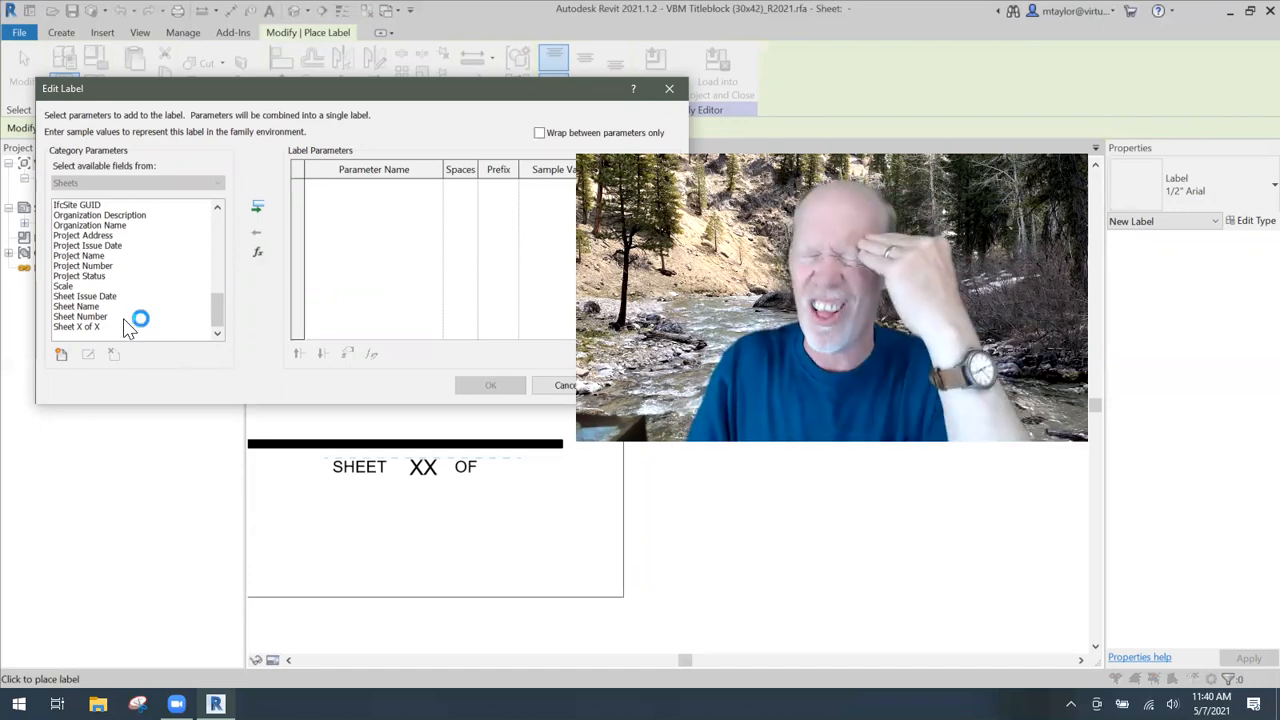
{"action": "left_click", "coordinate": [60, 356]}
{"action": "left_click", "coordinate": [406, 206]}
{"action": "left_click", "coordinate": [300, 208]}
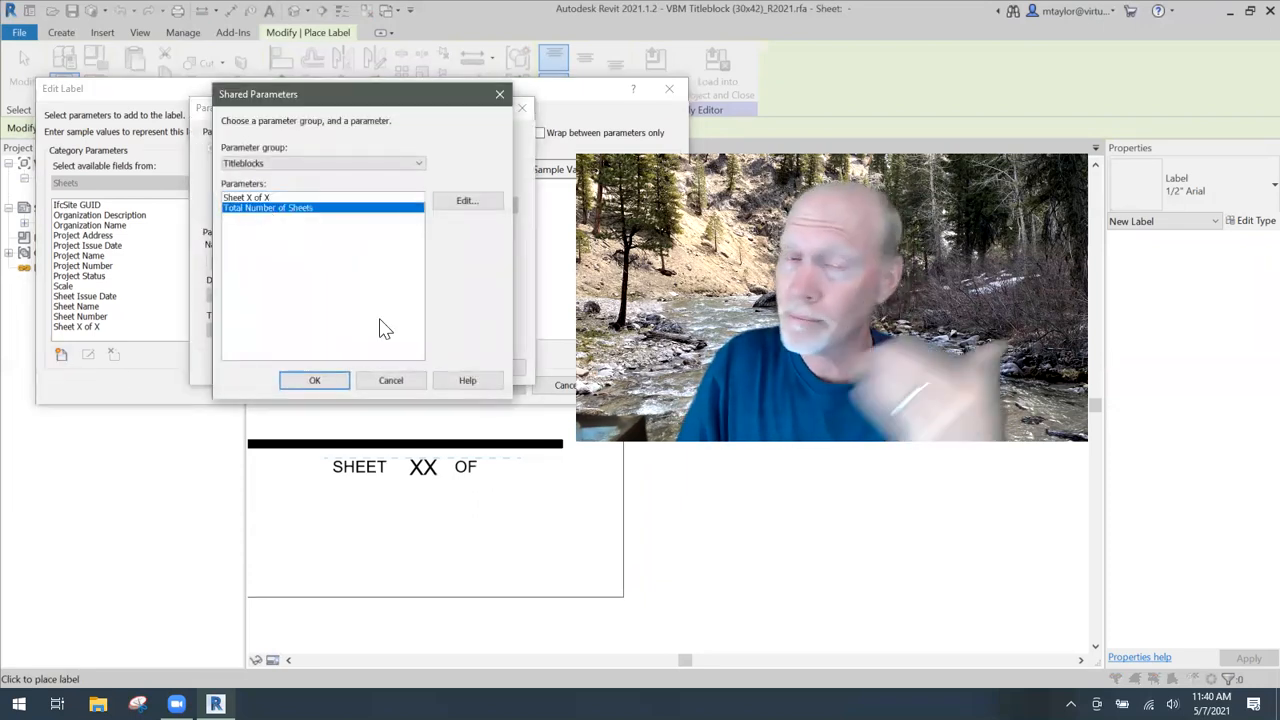
{"action": "left_click", "coordinate": [314, 384]}
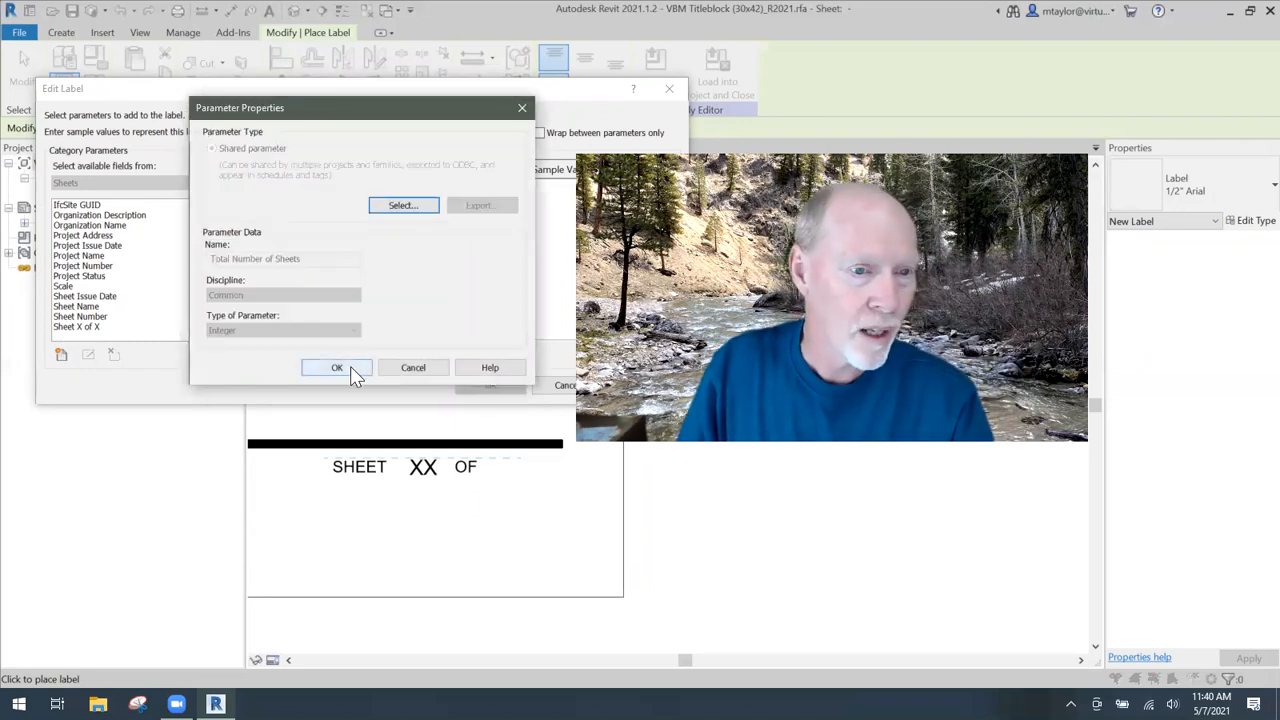
{"action": "left_click", "coordinate": [343, 368]}
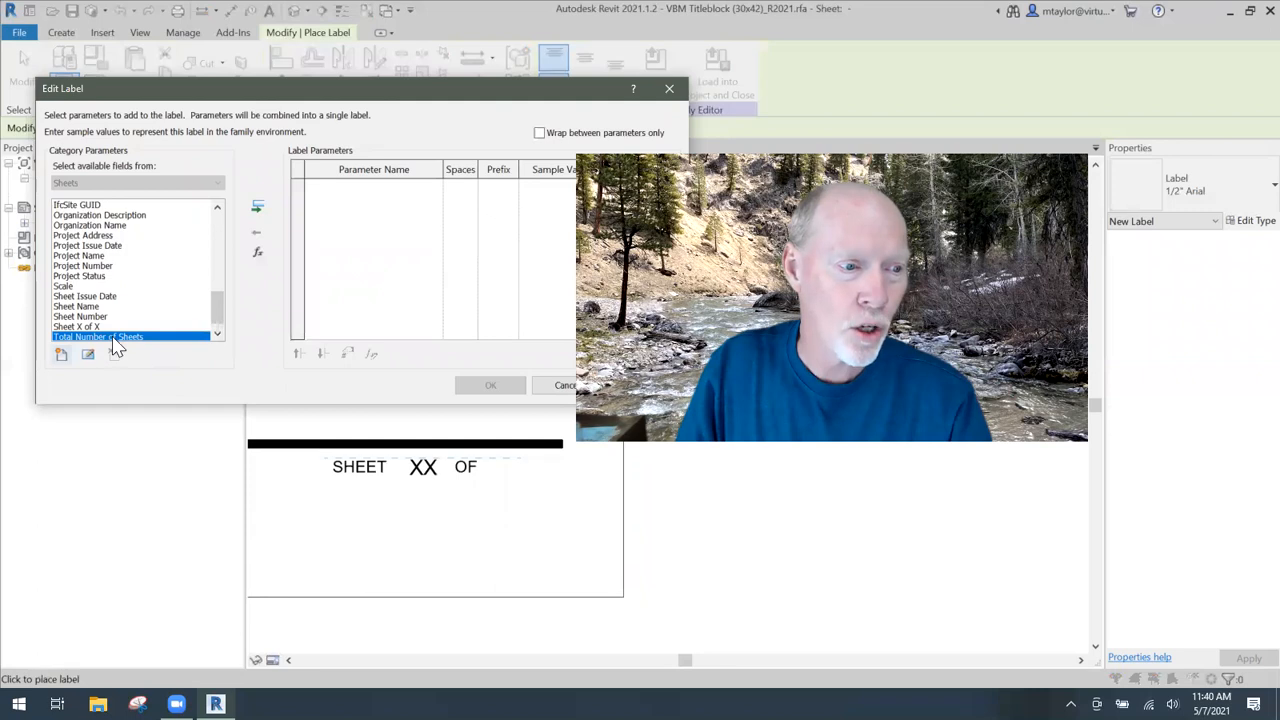
- Add the Total Number of Sheets parameter to the new label with the sample value XXXX and finish placing it
{"action": "left_click", "coordinate": [257, 207]}
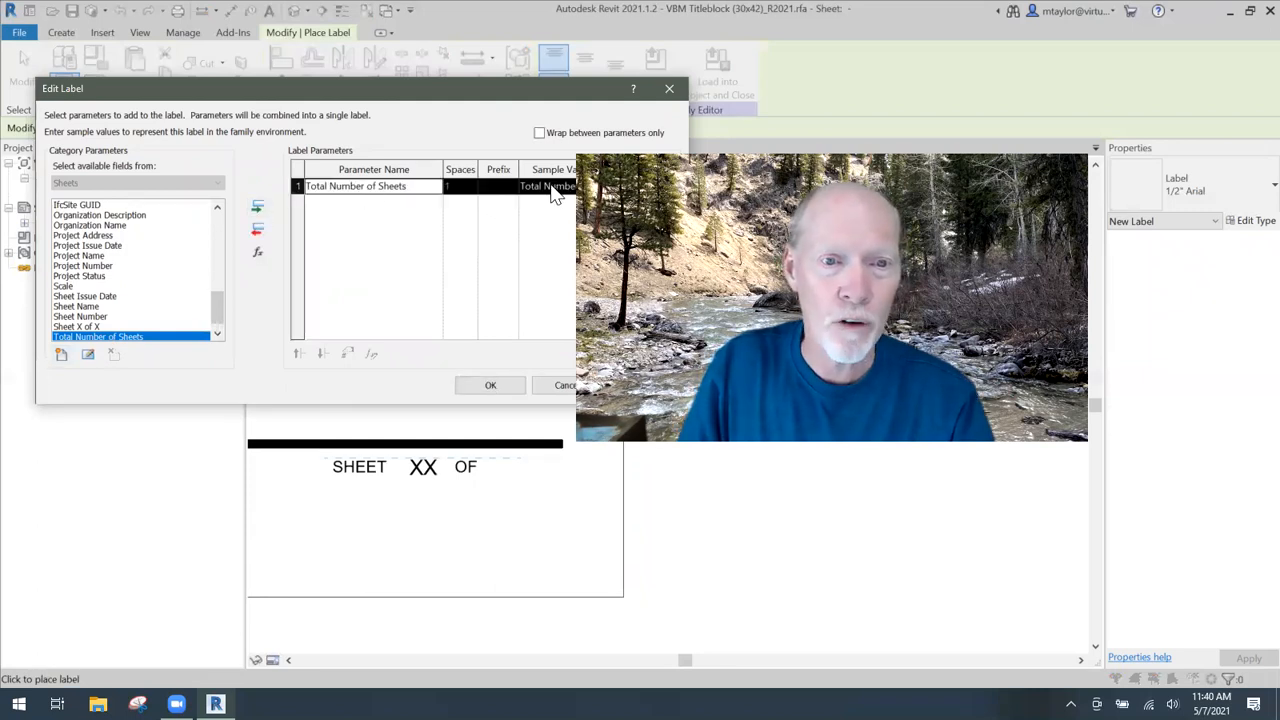
{"action": "left_click_drag", "start_coordinate": [551, 100], "coordinate": [452, 93]}
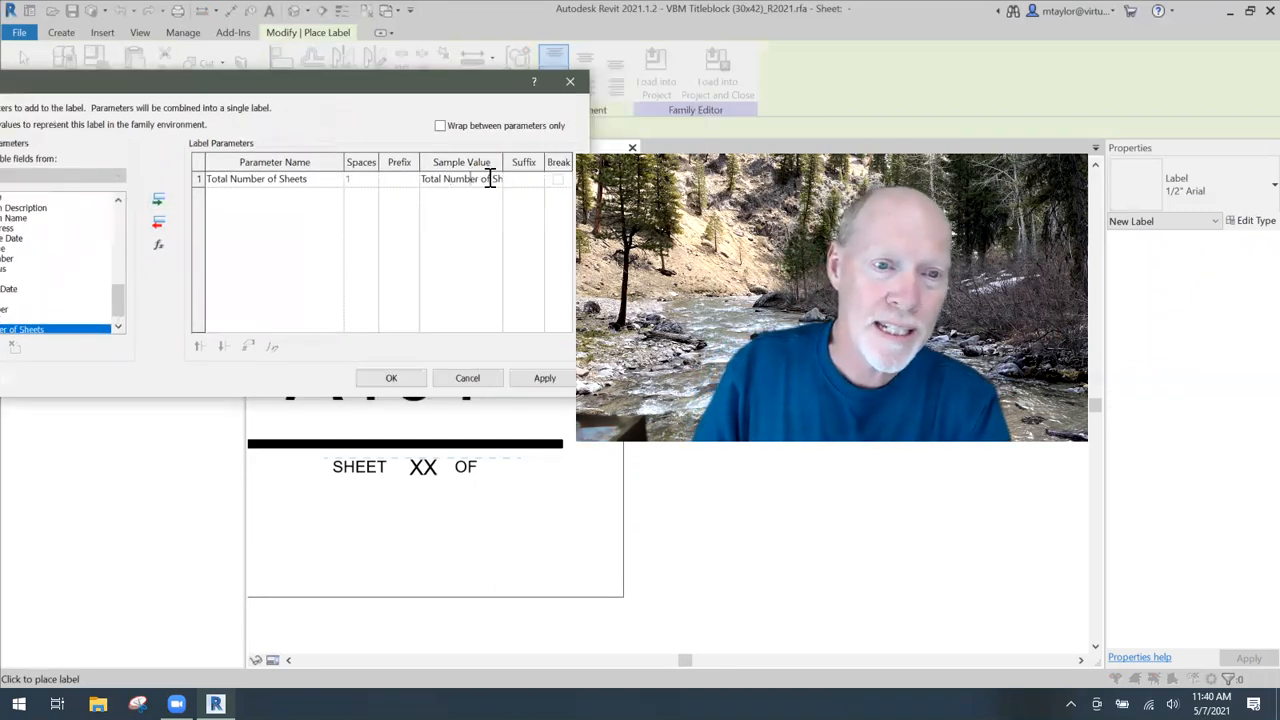
{"action": "left_click_drag", "start_coordinate": [490, 178], "coordinate": [397, 188]}
{"action": "type", "text": "XXXX"}
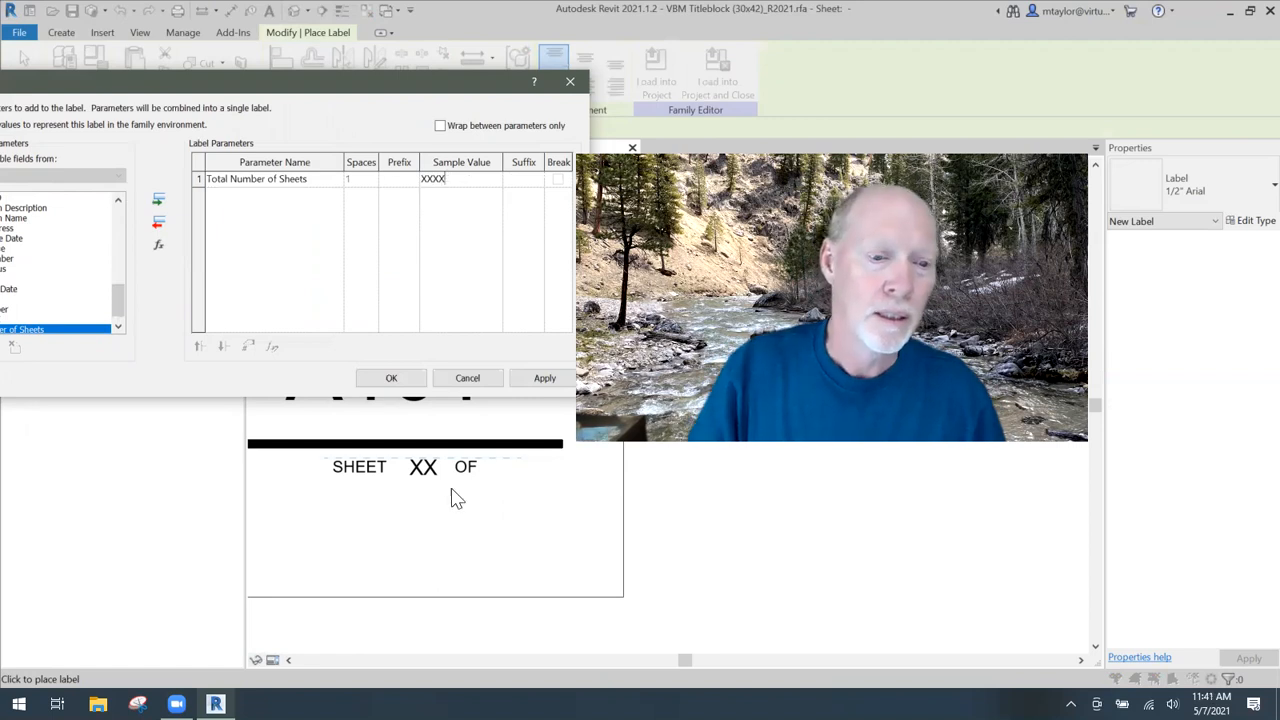
{"action": "left_click", "coordinate": [391, 378]}
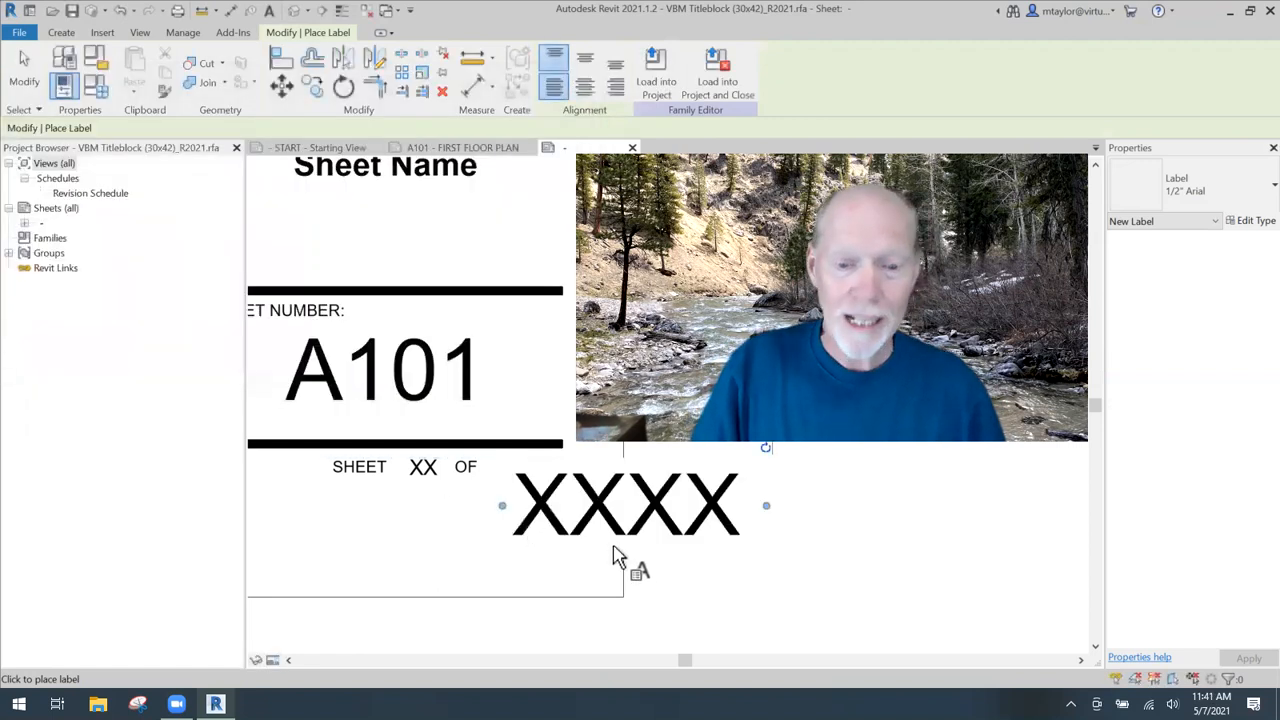
{"action": "scroll", "coordinate": [614, 557], "scroll_direction": "down", "scroll_amount": 2}
{"action": "key", "text": "Escape"}
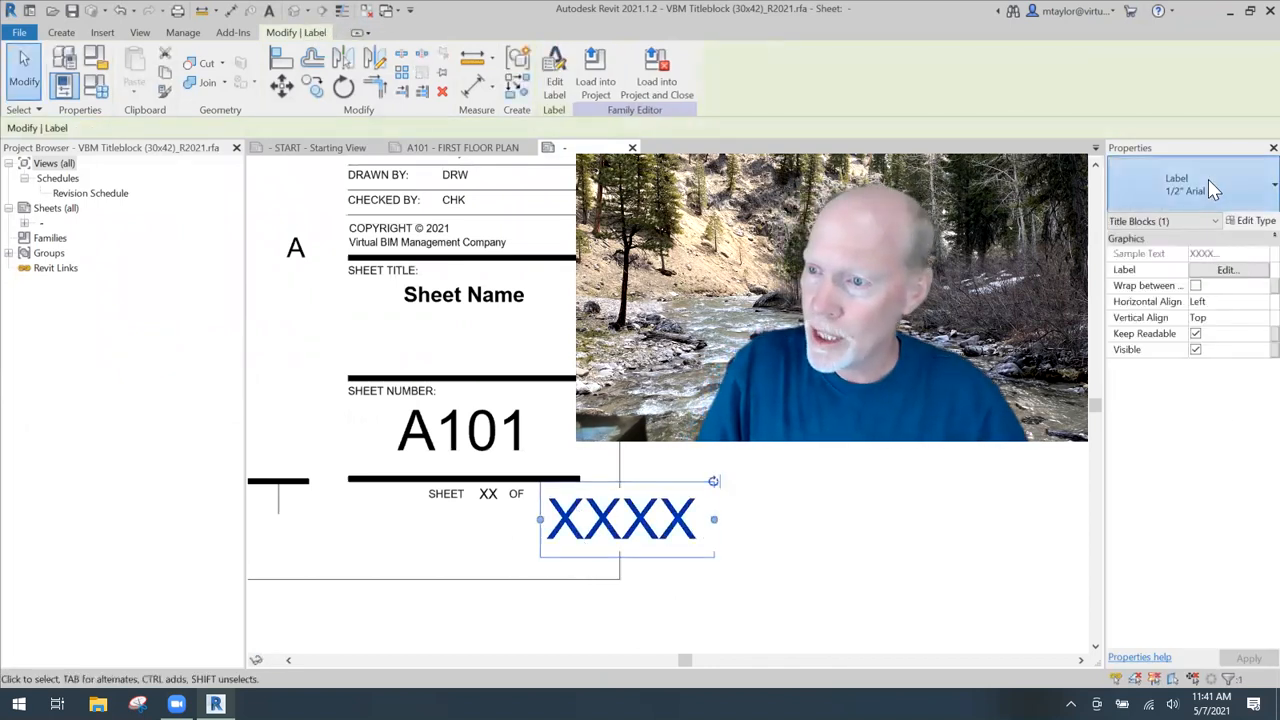
- Change the XXXX label to the 1/8" Arial type and set its horizontal alignment to Right
{"action": "left_click", "coordinate": [1212, 190]}
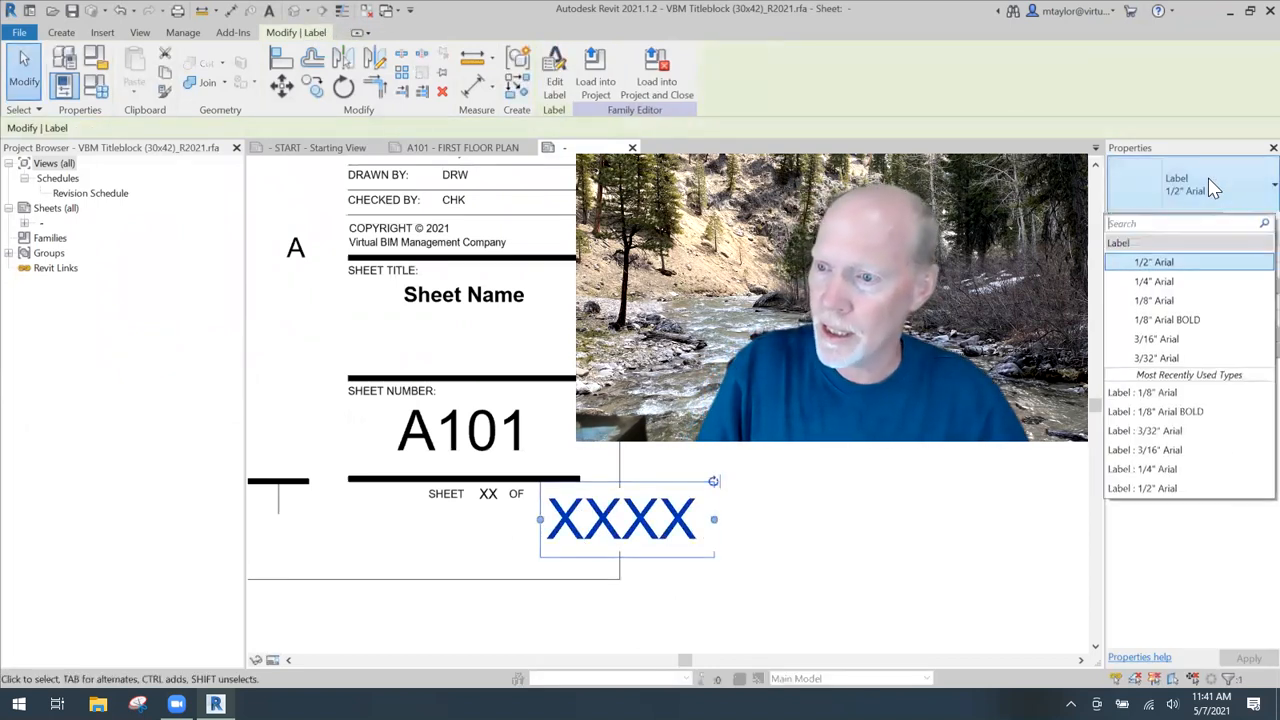
{"action": "left_click", "coordinate": [1170, 301]}
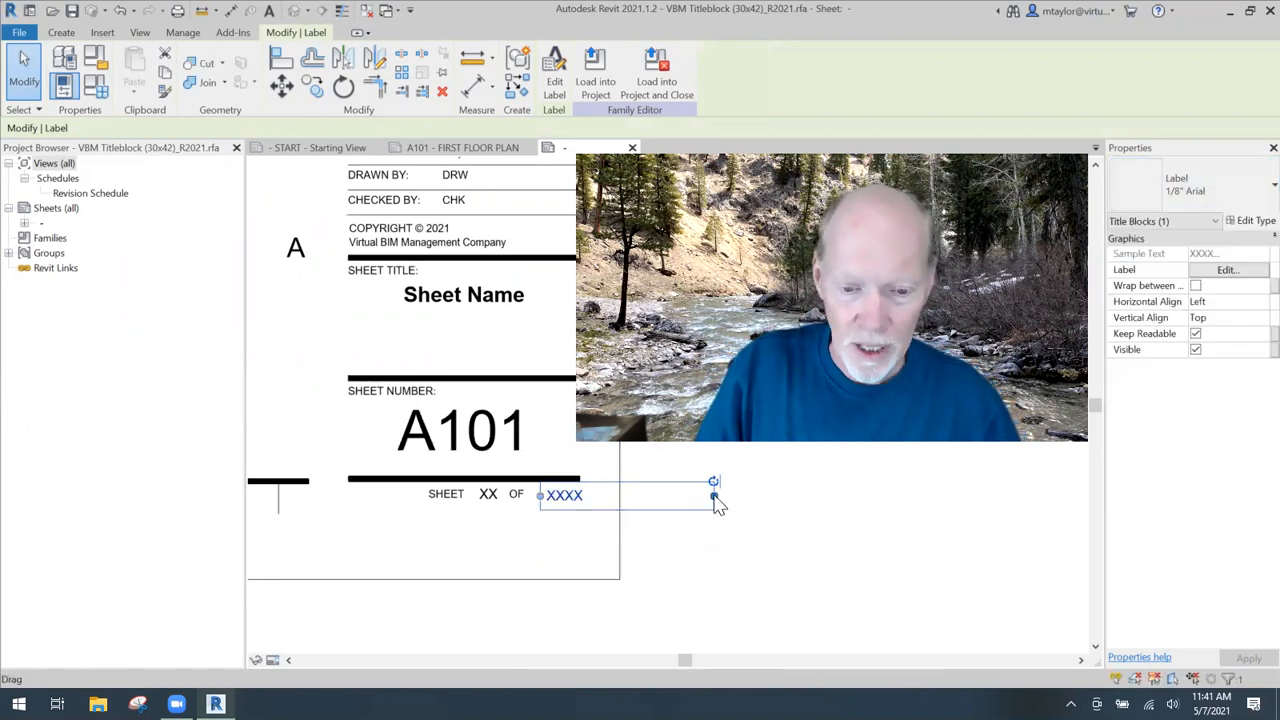
{"action": "left_click", "coordinate": [1255, 303]}
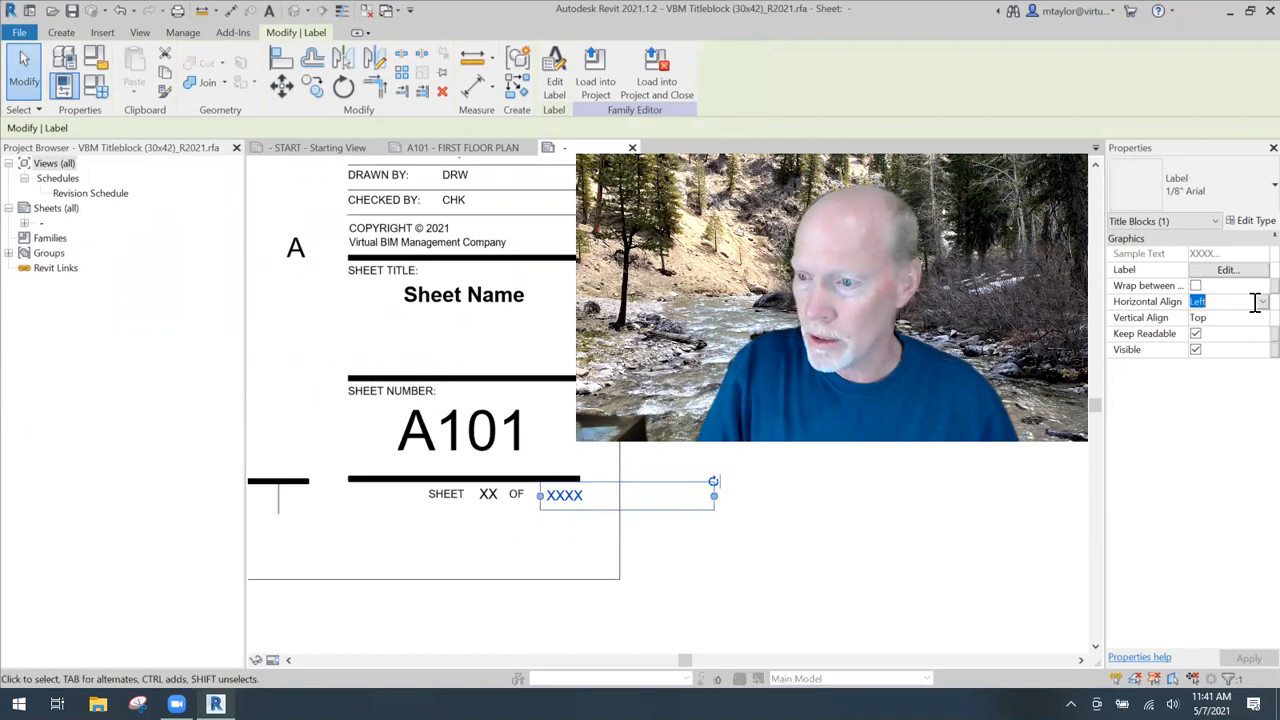
{"action": "left_click", "coordinate": [1261, 302]}
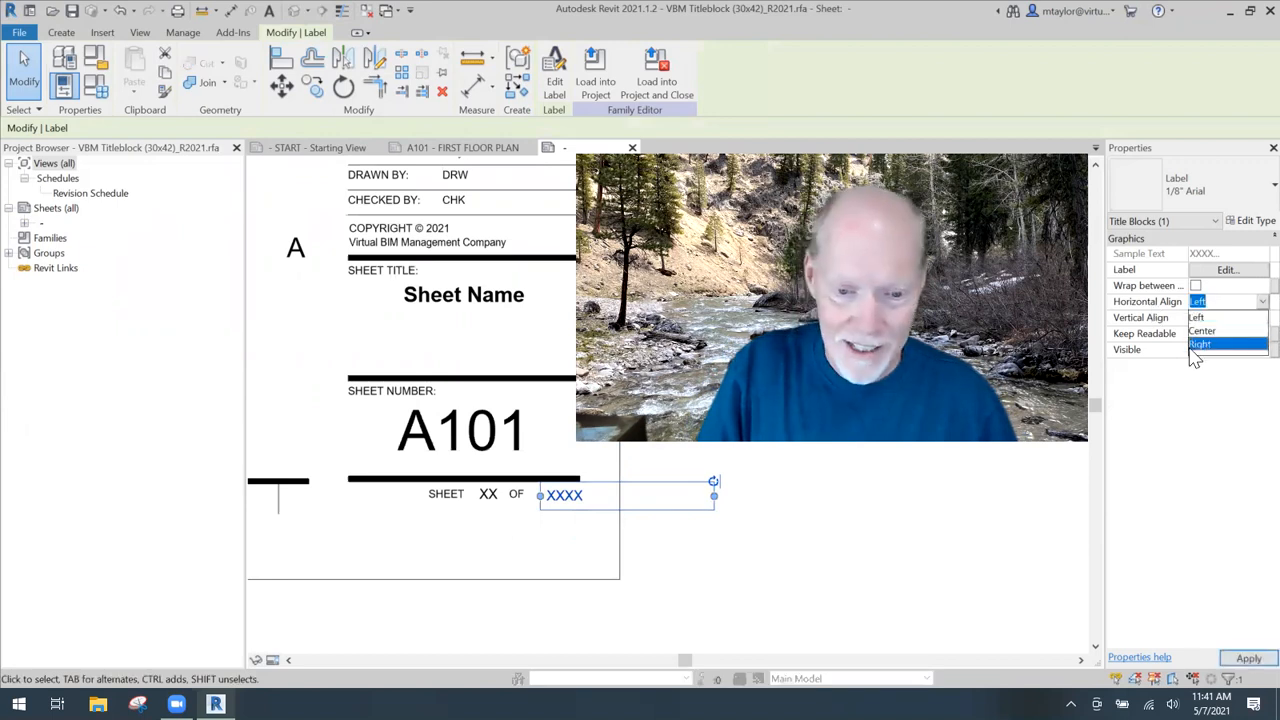
- Narrow the XXXX label's box, place it just after OF, and line it up with the rest of the sheet numbering text
{"action": "mouse_move", "coordinate": [541, 497]}
{"action": "left_mouse_down"}
{"action": "mouse_move", "coordinate": [637, 497]}
{"action": "mouse_move", "coordinate": [564, 497]}
{"action": "left_mouse_up"}
{"action": "scroll", "coordinate": [543, 508], "scroll_direction": "up", "scroll_amount": 2}
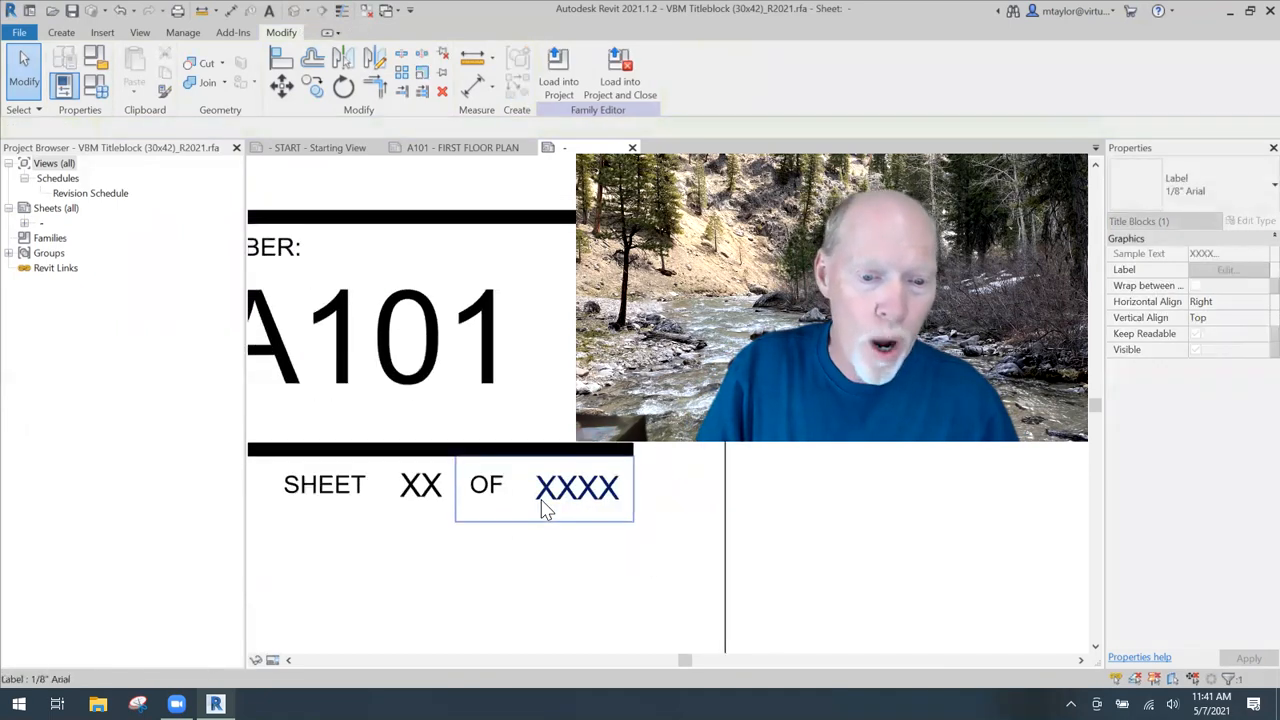
{"action": "left_click", "coordinate": [526, 557]}
{"action": "left_click", "coordinate": [558, 510]}
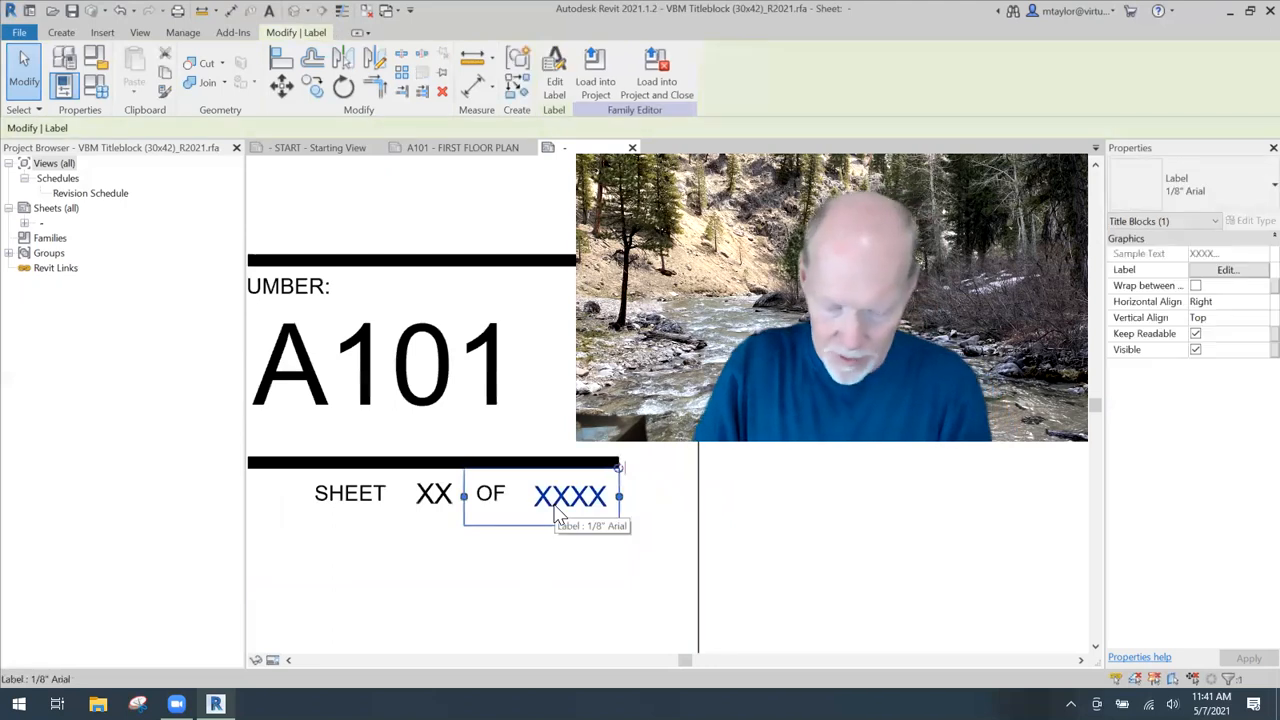
{"action": "scroll", "coordinate": [540, 552], "scroll_direction": "up", "scroll_amount": 2}
{"action": "scroll", "coordinate": [520, 543], "scroll_direction": "down", "scroll_amount": 1}
{"action": "mouse_move", "coordinate": [561, 480]}
{"action": "left_mouse_down"}
{"action": "mouse_move", "coordinate": [566, 506]}
{"action": "mouse_move", "coordinate": [560, 486]}
{"action": "left_mouse_up"}
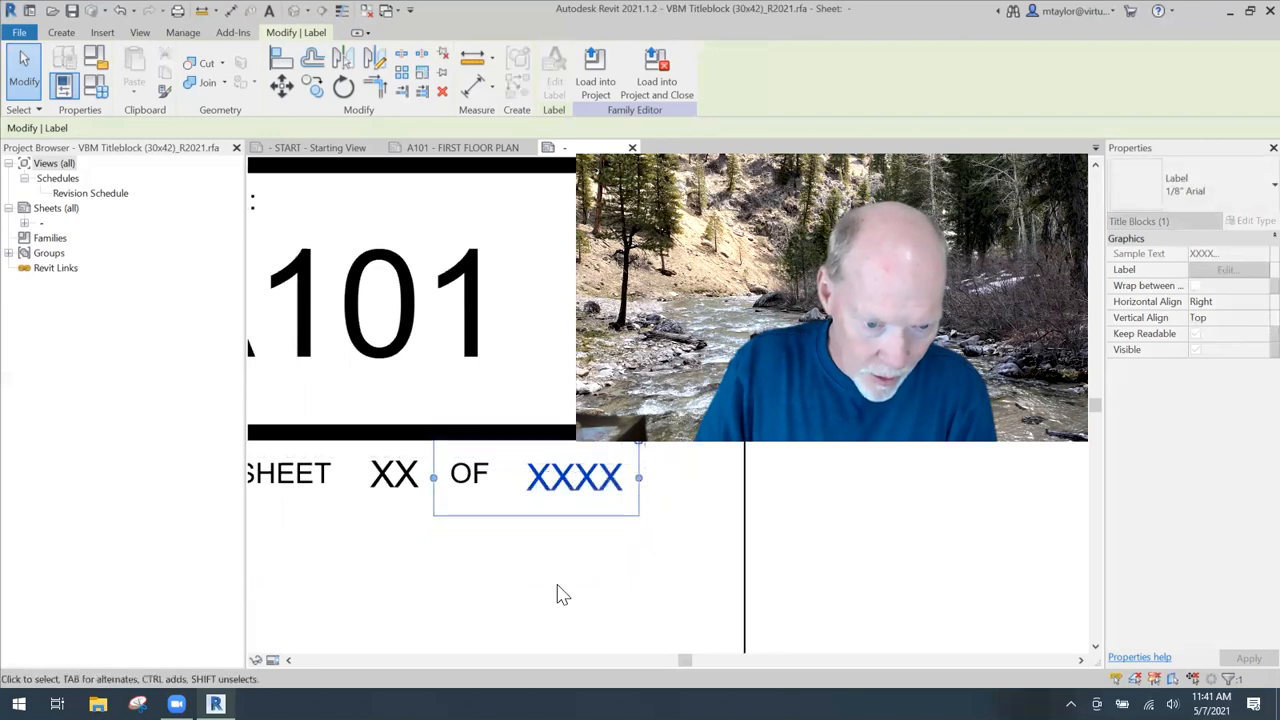
{"action": "left_click", "coordinate": [560, 594]}
{"action": "left_click", "coordinate": [555, 488]}
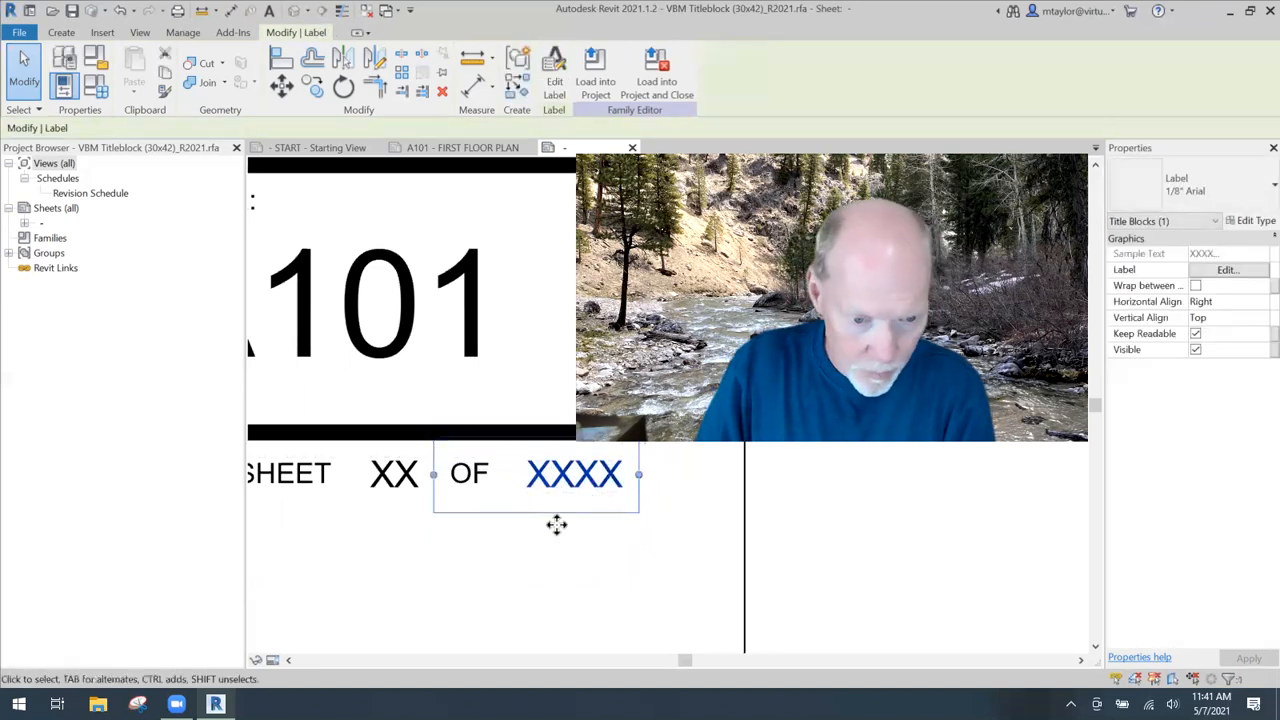
{"action": "left_click", "coordinate": [558, 562]}
- Change the XX sheet number label to the 1/8" Arial BOLD type
{"action": "scroll", "coordinate": [564, 570], "scroll_direction": "down", "scroll_amount": 5}
{"action": "middle_click_drag", "start_coordinate": [803, 580], "coordinate": [764, 583]}
{"action": "scroll", "coordinate": [774, 530], "scroll_direction": "down", "scroll_amount": 1}
{"action": "middle_click_drag", "start_coordinate": [630, 540], "coordinate": [466, 514]}
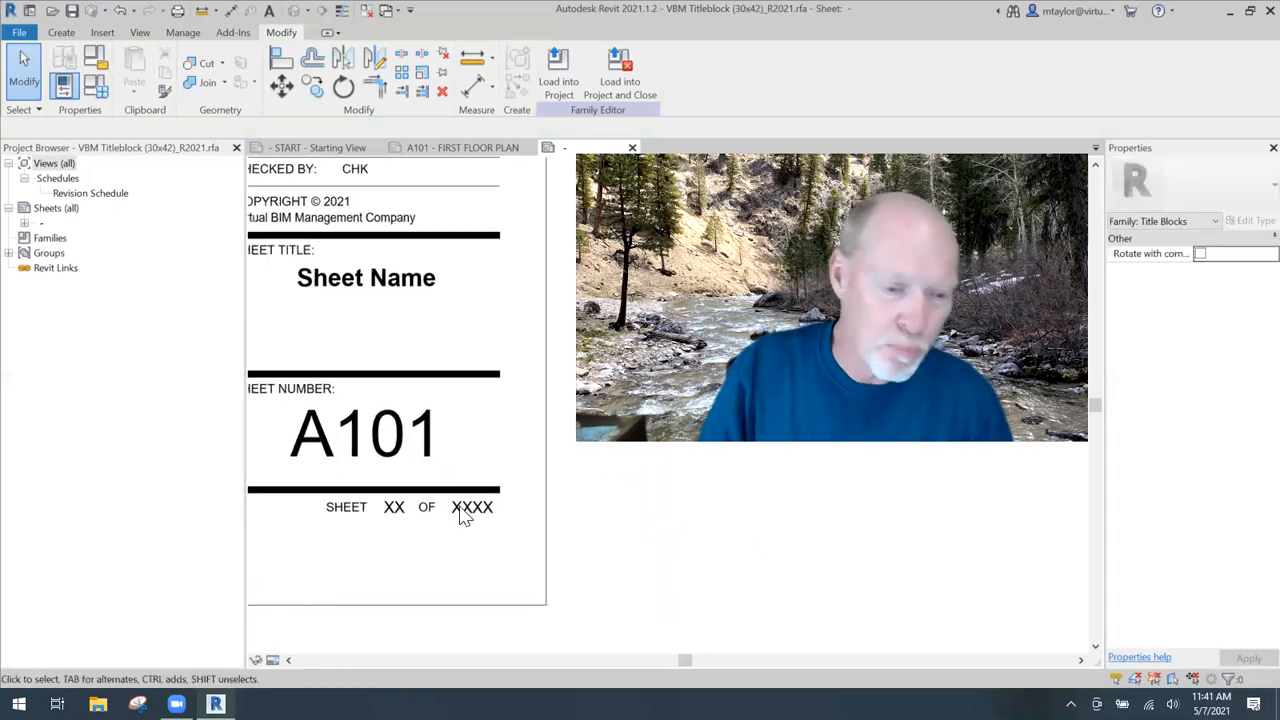
{"action": "scroll", "coordinate": [400, 508], "scroll_direction": "up", "scroll_amount": 2}
{"action": "left_click", "coordinate": [401, 503]}
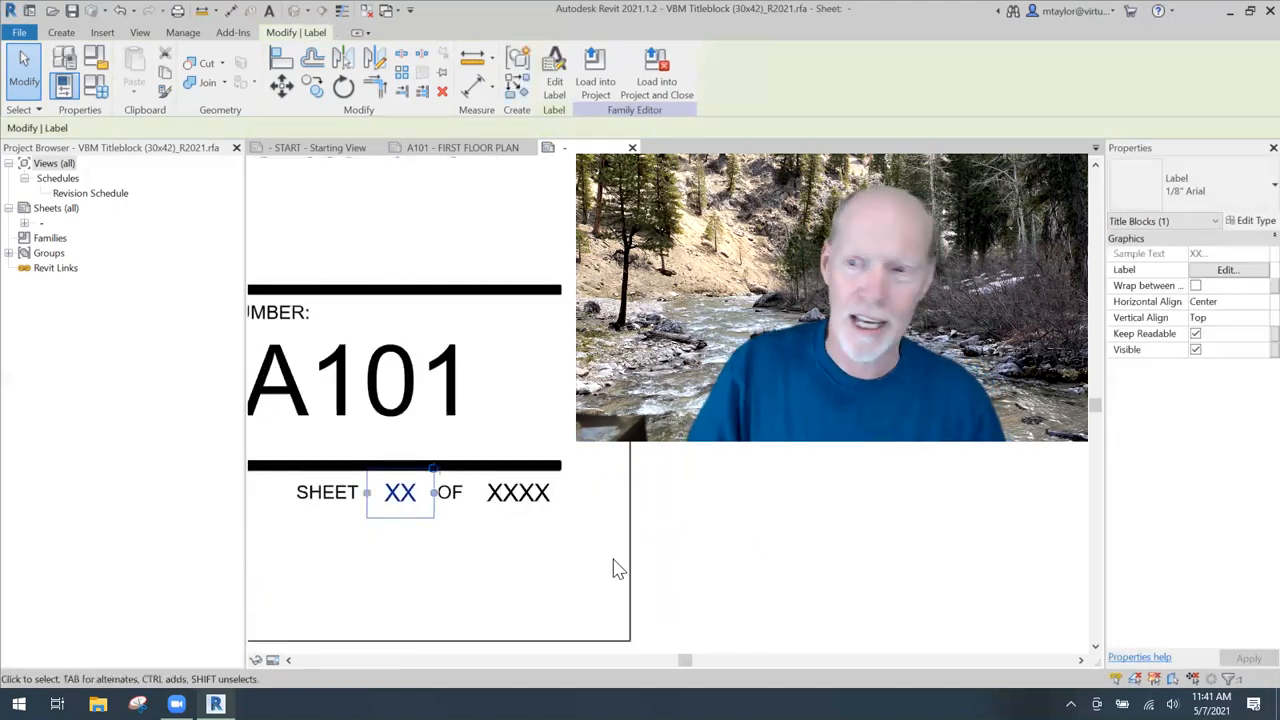
{"action": "left_click", "coordinate": [1209, 190]}
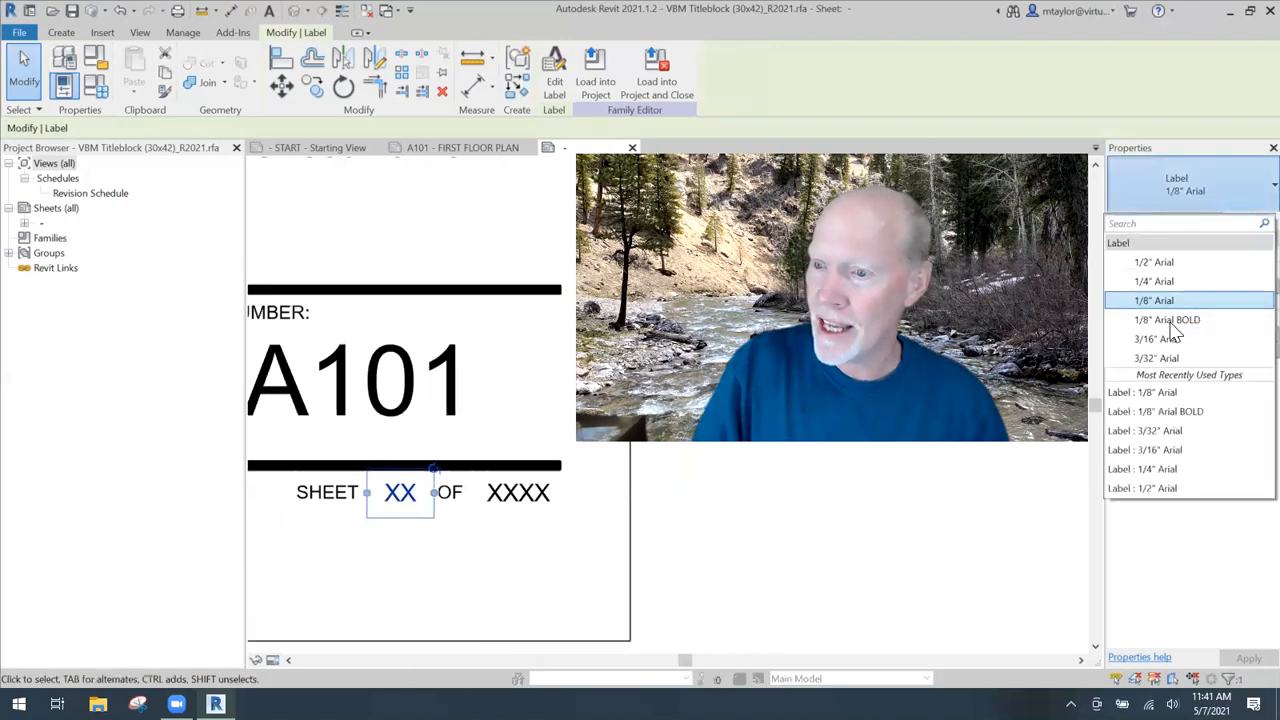
{"action": "key", "text": "Escape"}
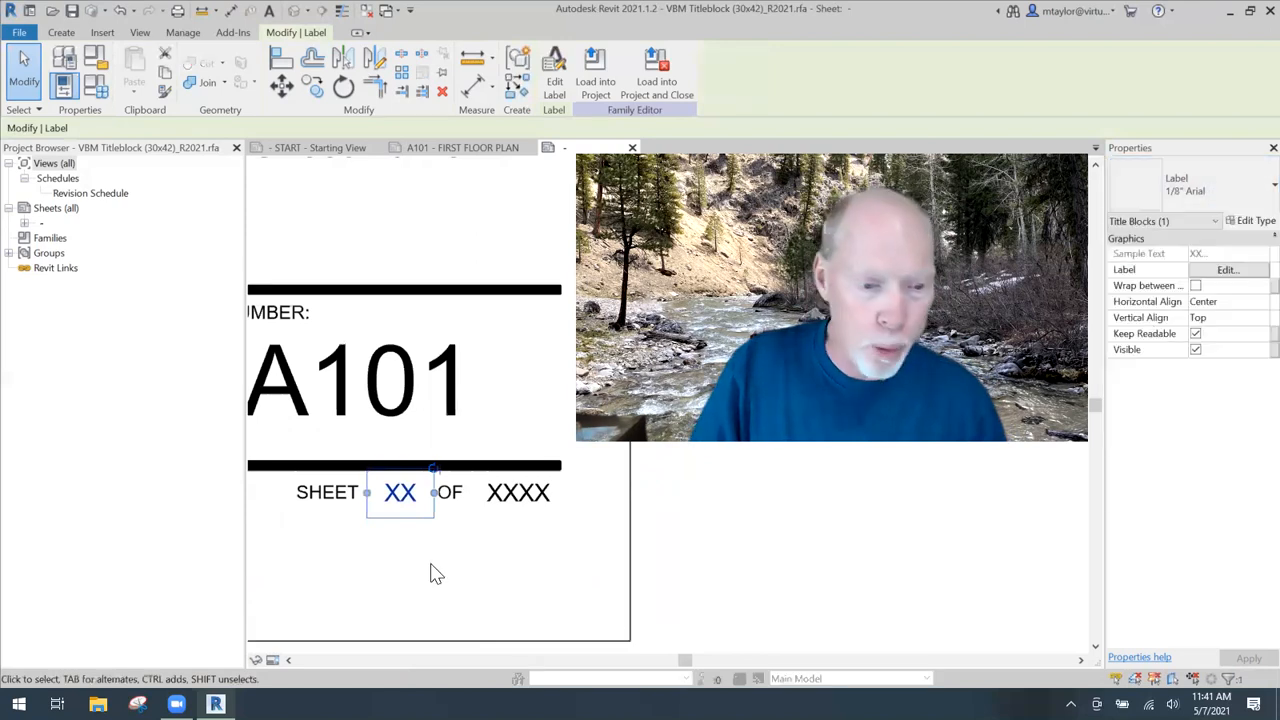
- Change the XXXX total sheets label to the 1/8" Arial BOLD type
{"action": "left_click", "coordinate": [515, 500]}
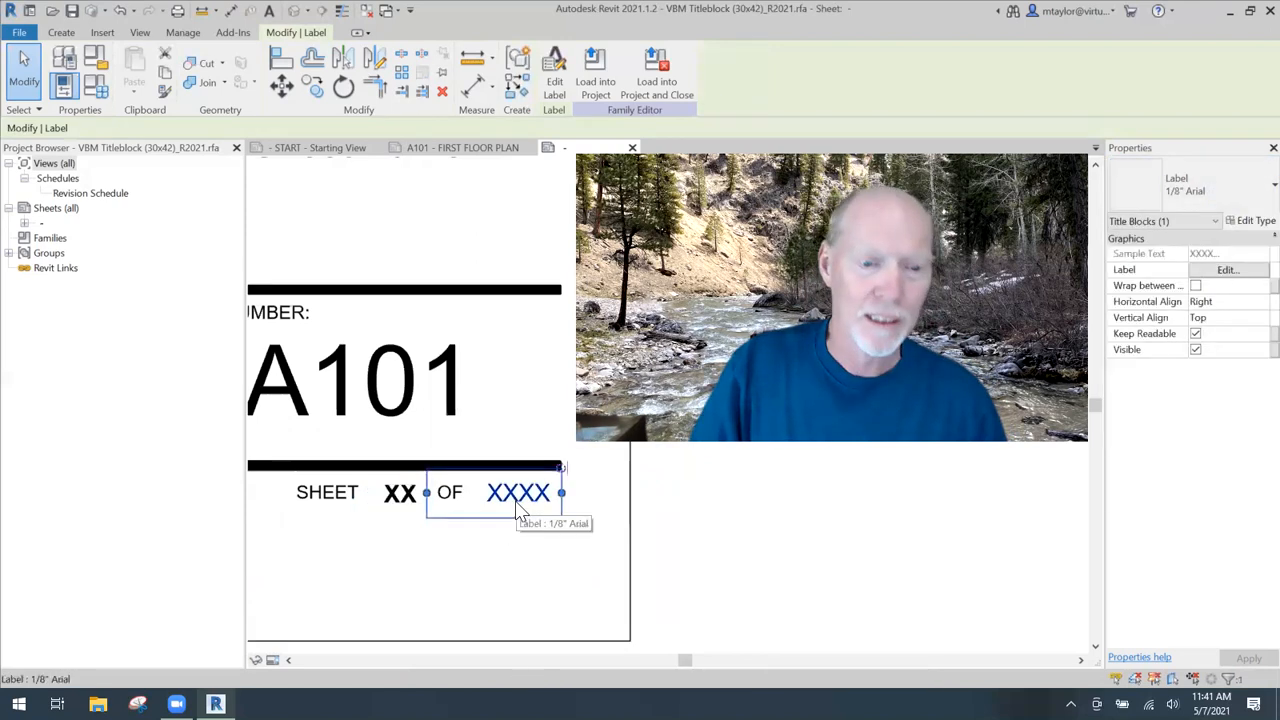
{"action": "left_click", "coordinate": [1227, 190]}
{"action": "left_click", "coordinate": [1175, 318]}
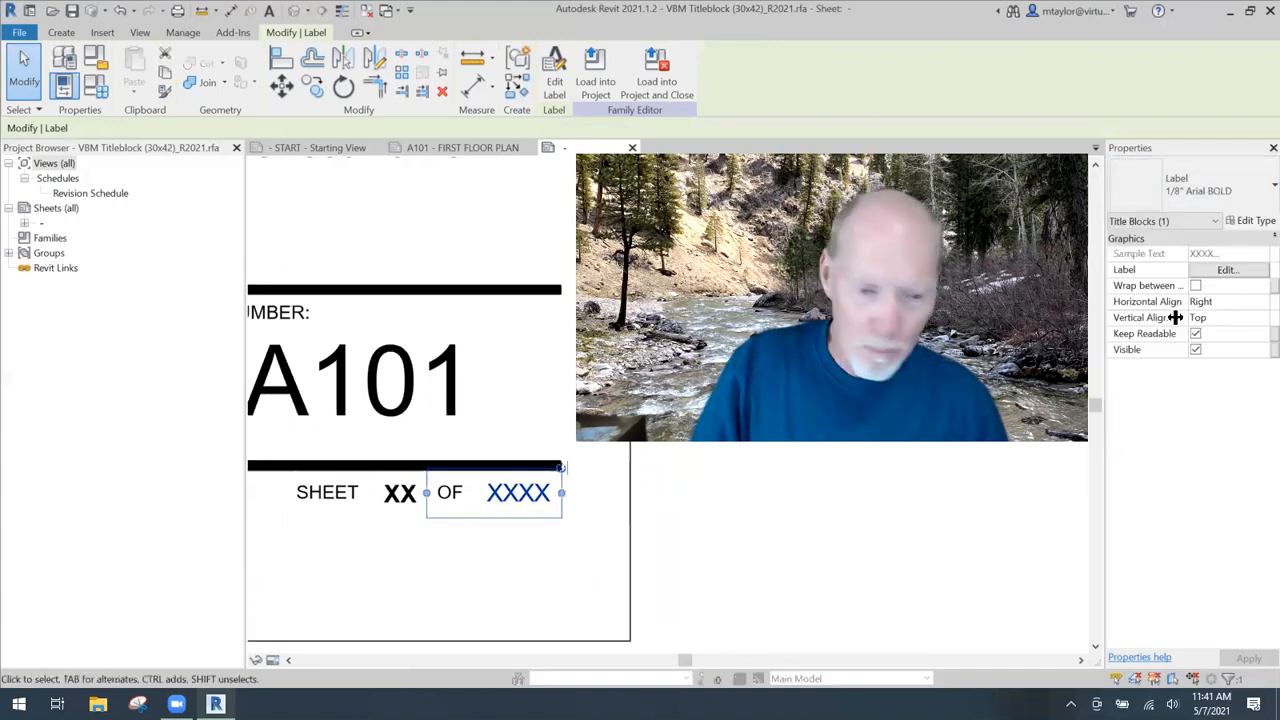
{"action": "left_click", "coordinate": [440, 572]}
{"action": "scroll", "coordinate": [437, 576], "scroll_direction": "down", "scroll_amount": 1}
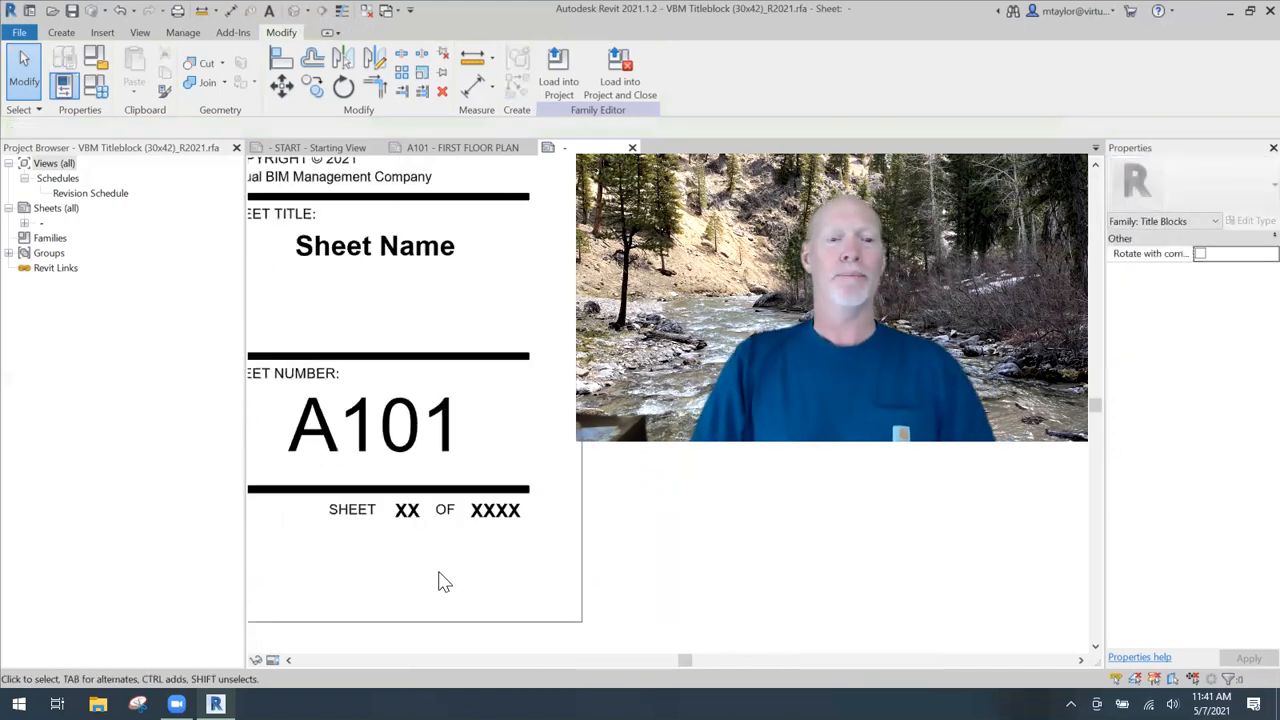
- Save the titleblock family over its existing file and load it into the project, overwriting the existing version without its parameter values
{"action": "middle_click_drag", "start_coordinate": [447, 575], "coordinate": [443, 514]}
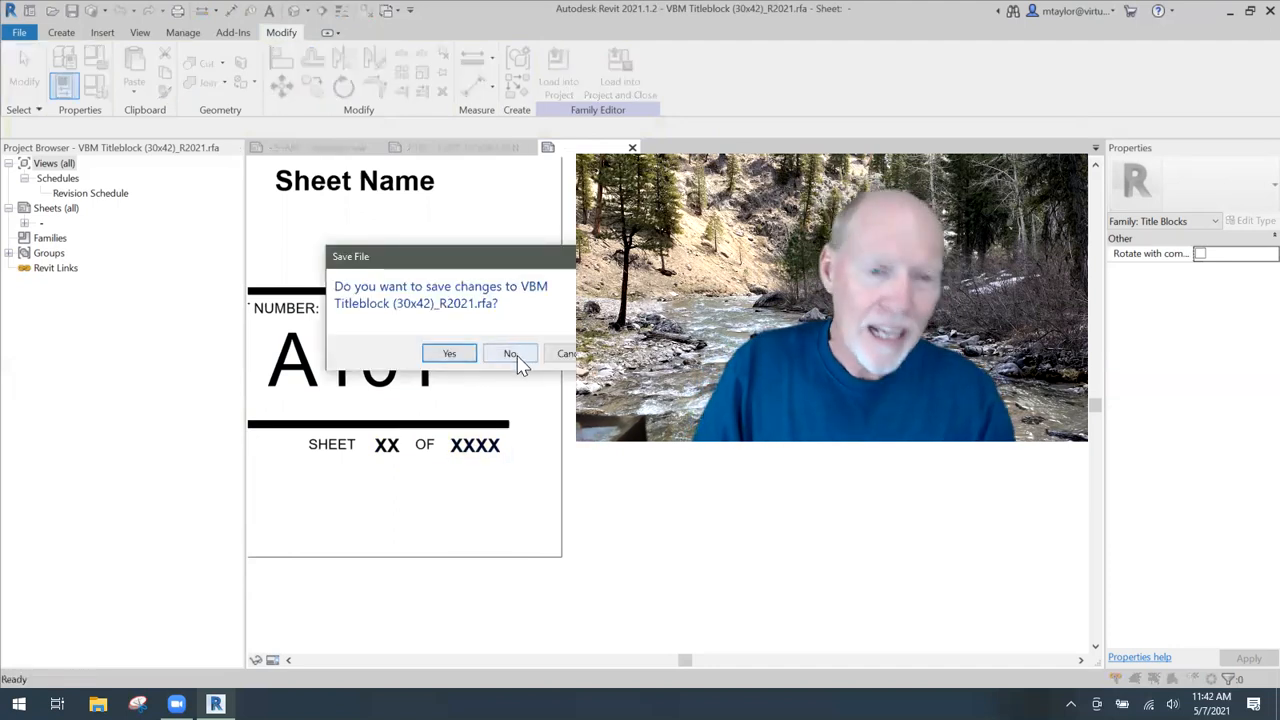
{"action": "left_click_drag", "start_coordinate": [503, 260], "coordinate": [441, 236]}
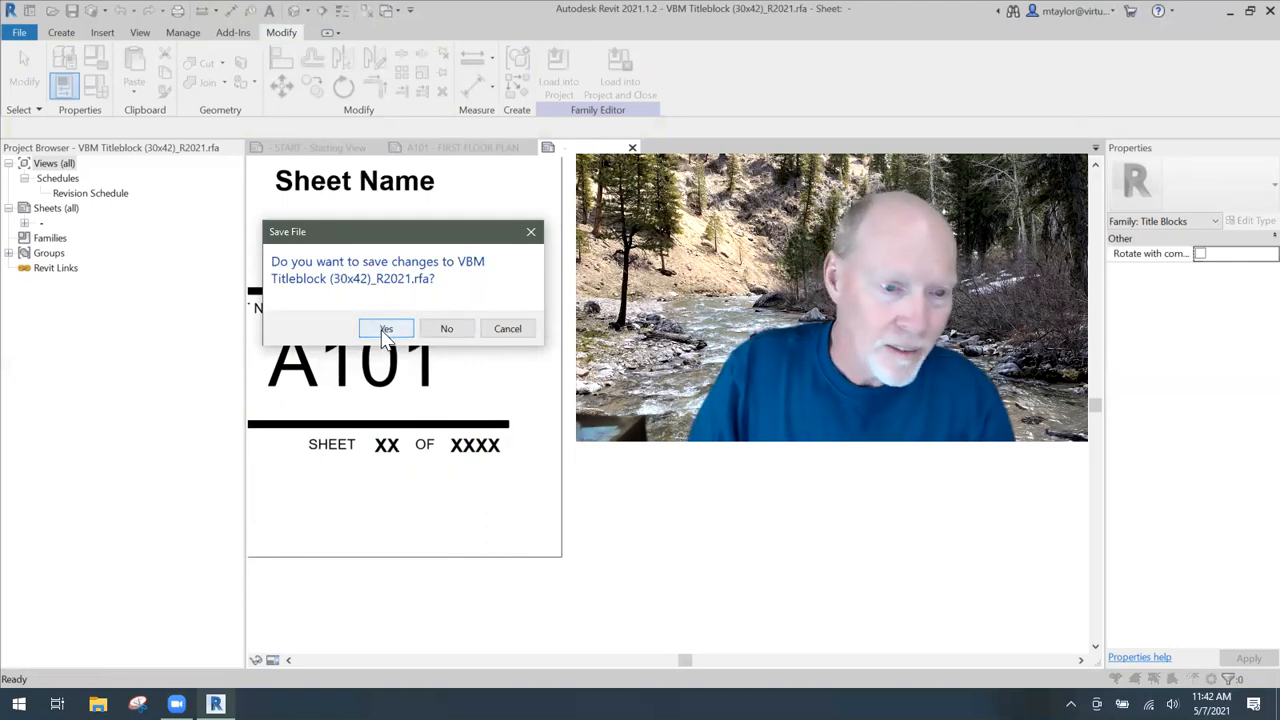
{"action": "left_click", "coordinate": [386, 330]}
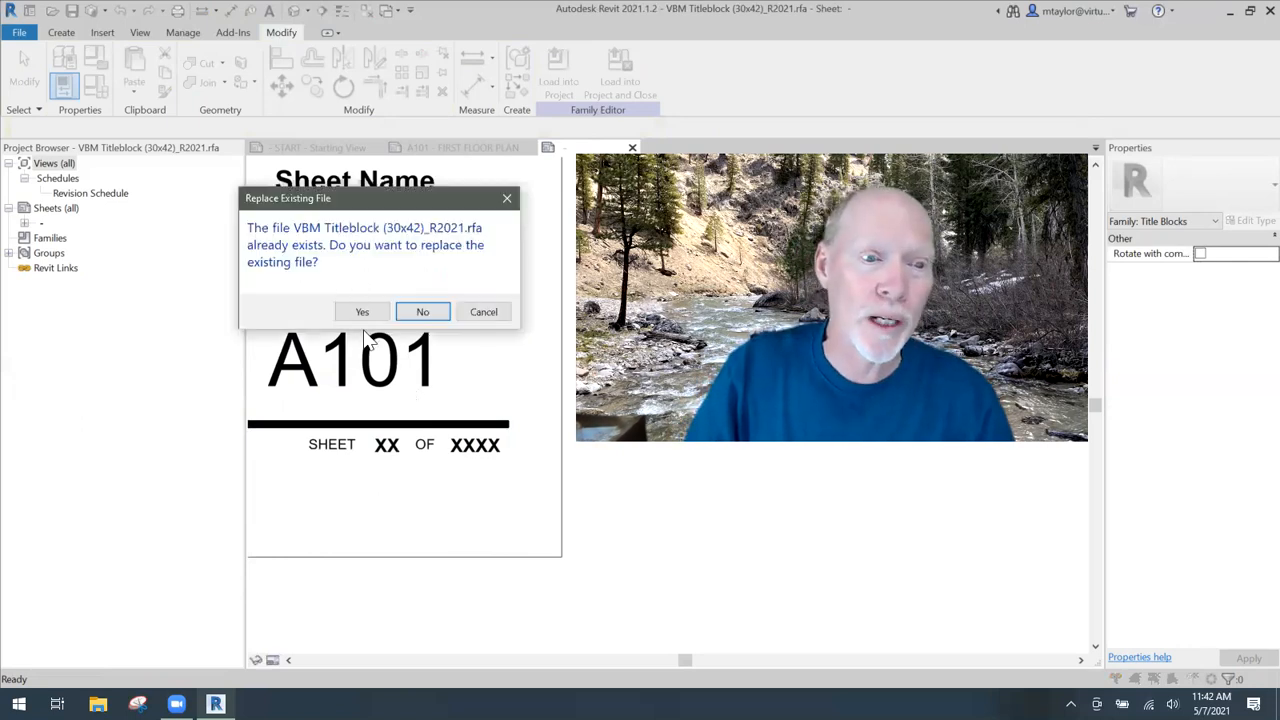
{"action": "left_click", "coordinate": [362, 313]}
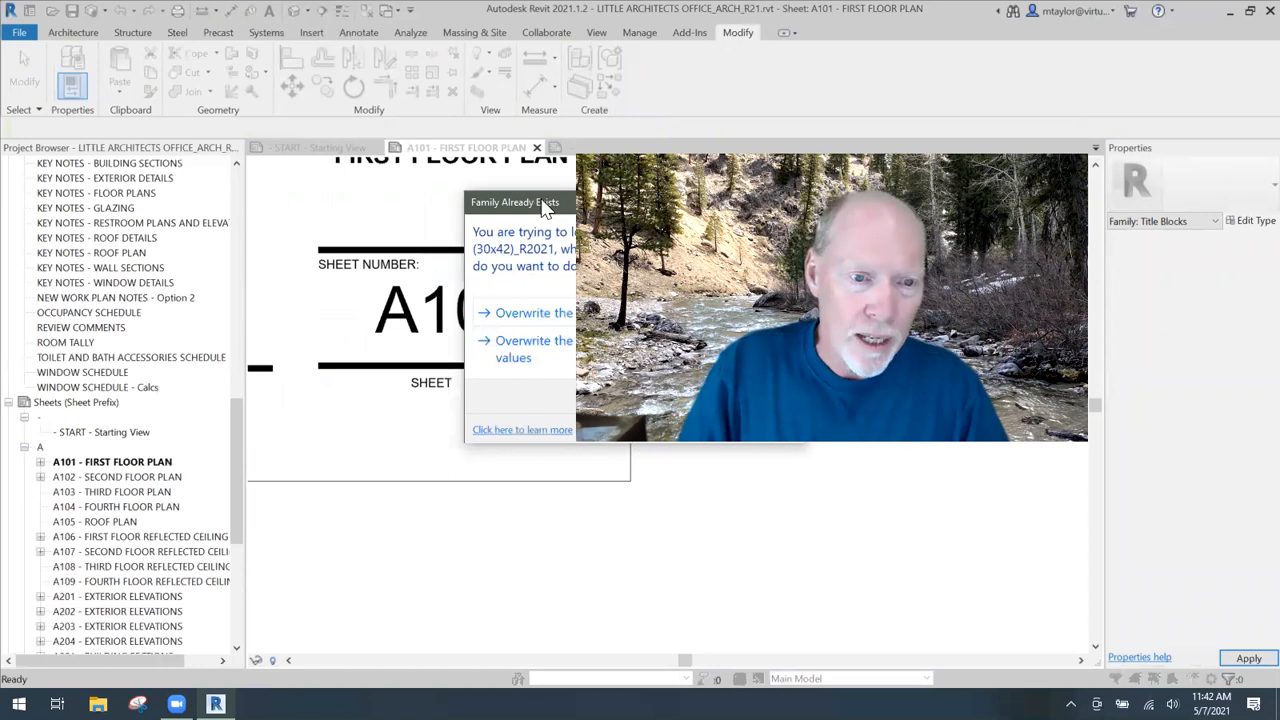
{"action": "left_click_drag", "start_coordinate": [545, 206], "coordinate": [320, 215]}
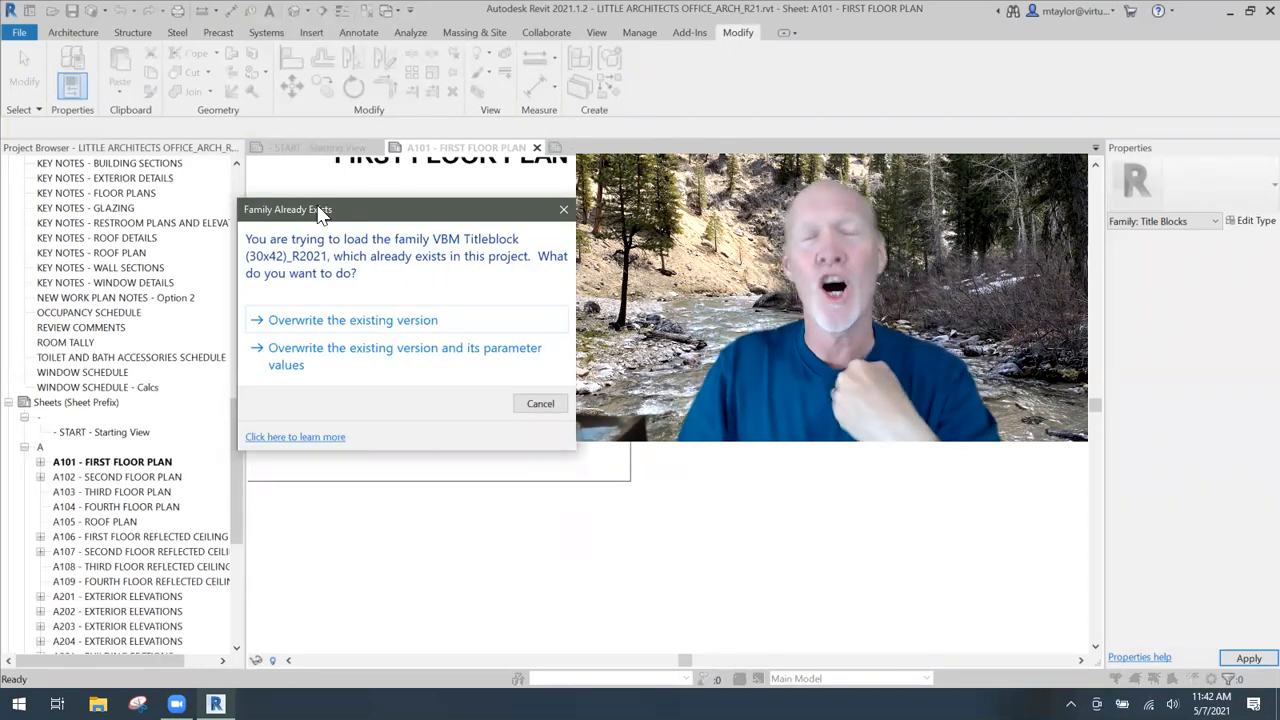
{"action": "left_click", "coordinate": [383, 322]}
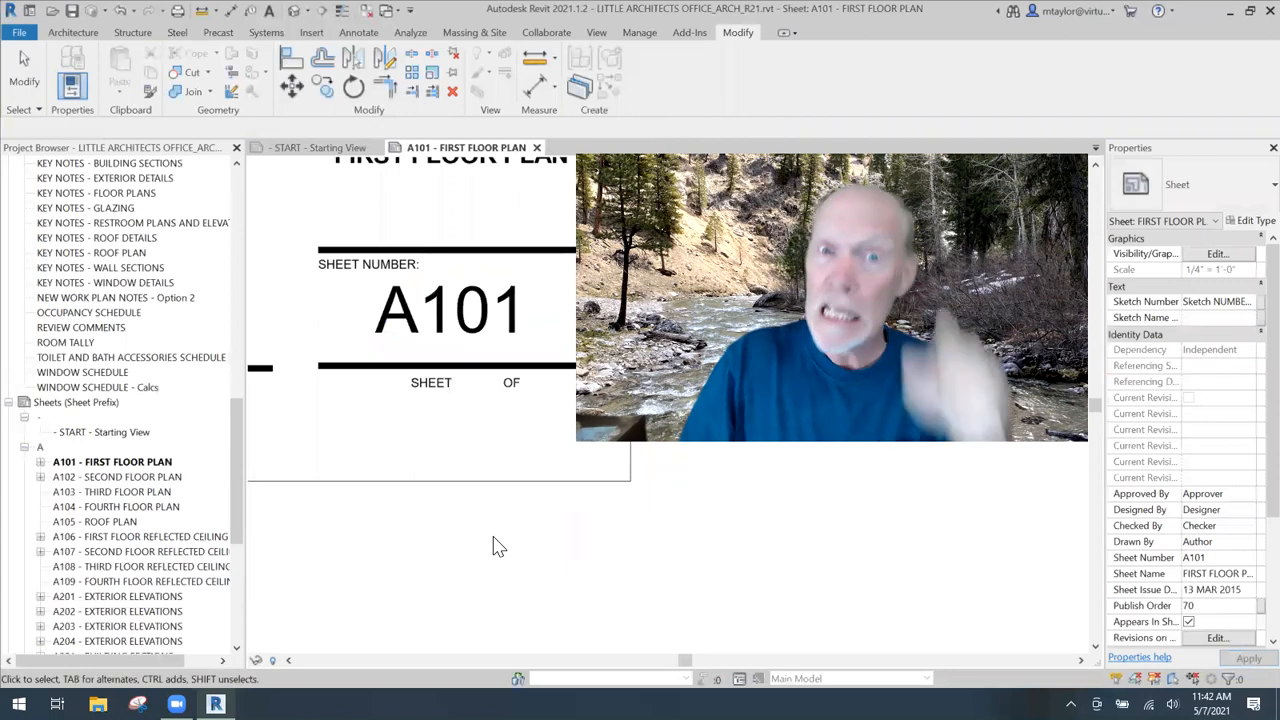
- Select the title block on sheet A101 to check its sheet numbering labels, then clear the selection
{"action": "middle_click_drag", "start_coordinate": [514, 537], "coordinate": [474, 529]}
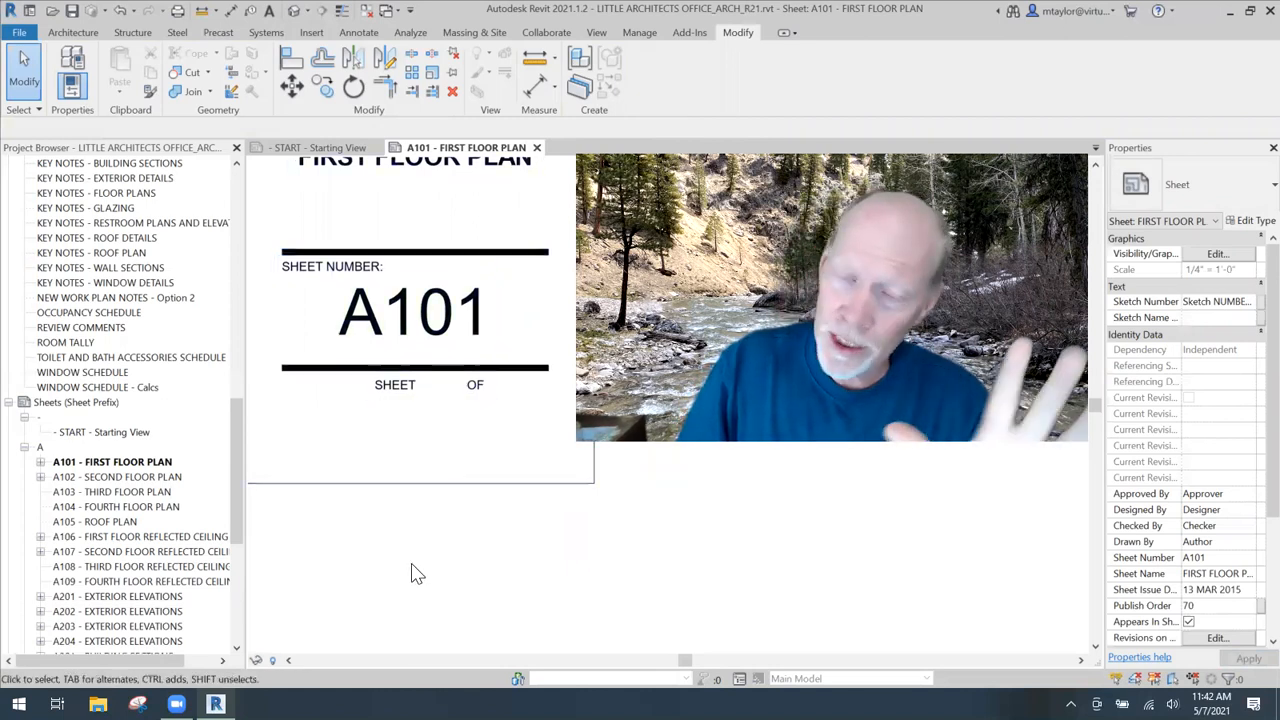
{"action": "left_click", "coordinate": [463, 495]}
{"action": "middle_click_drag", "start_coordinate": [449, 583], "coordinate": [413, 597]}
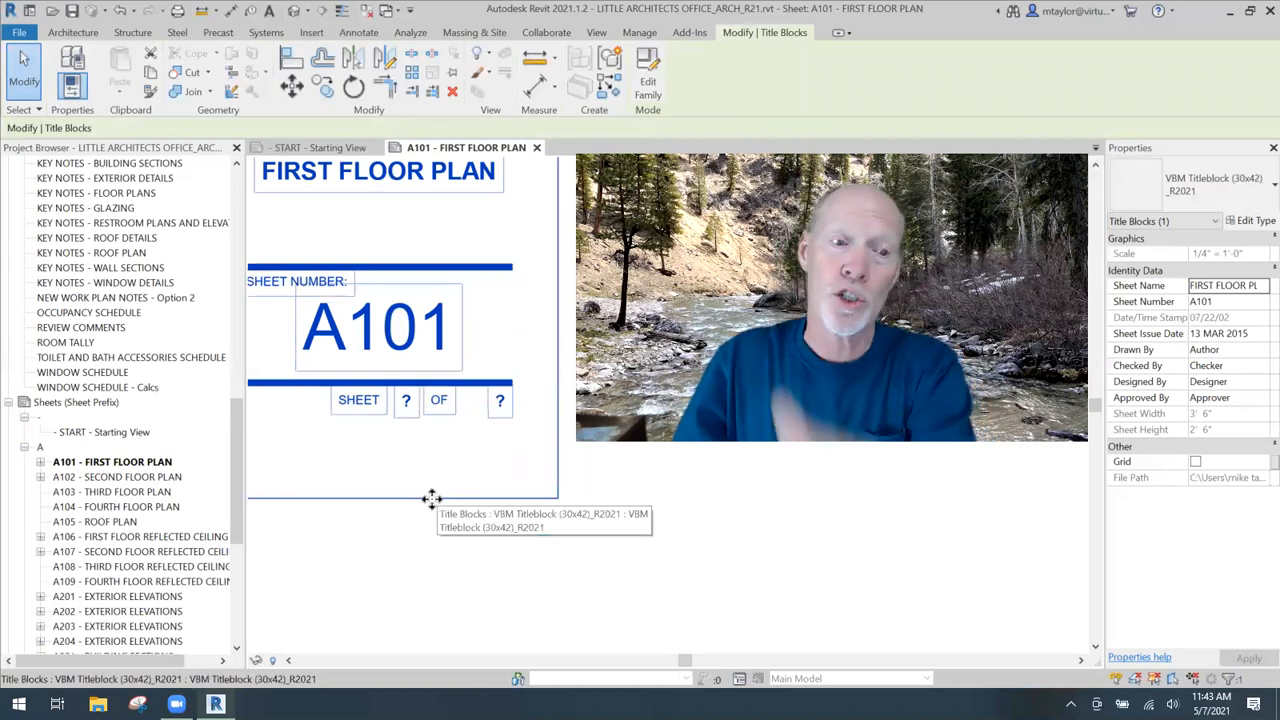
{"action": "key", "text": "Escape"}
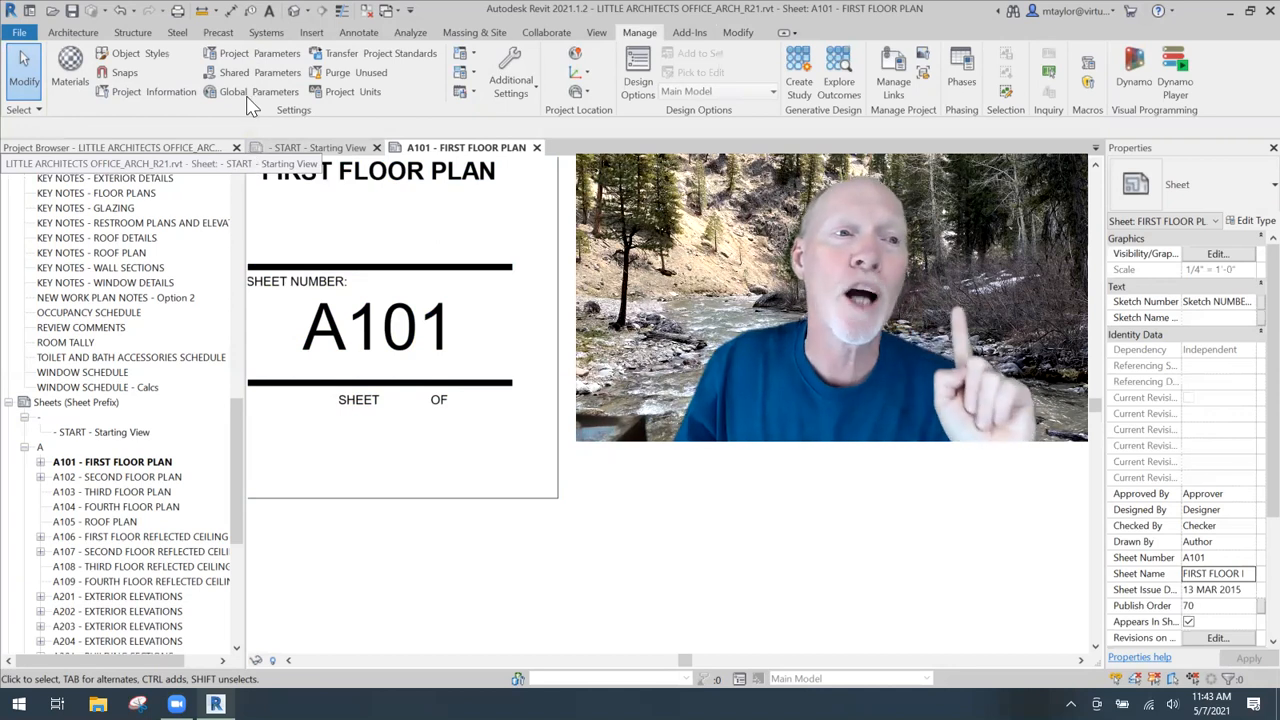
- Review the project's existing parameters and start adding a new project parameter
{"action": "left_click", "coordinate": [255, 55]}
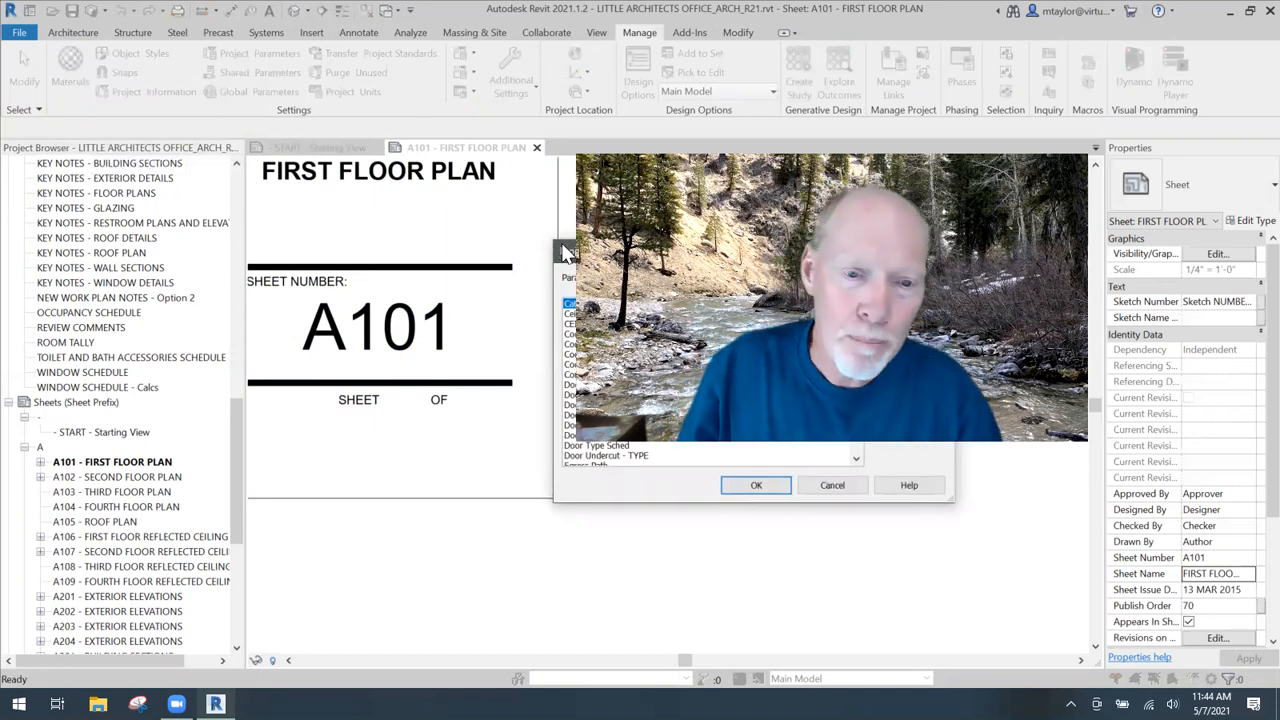
{"action": "left_click_drag", "start_coordinate": [565, 252], "coordinate": [164, 133]}
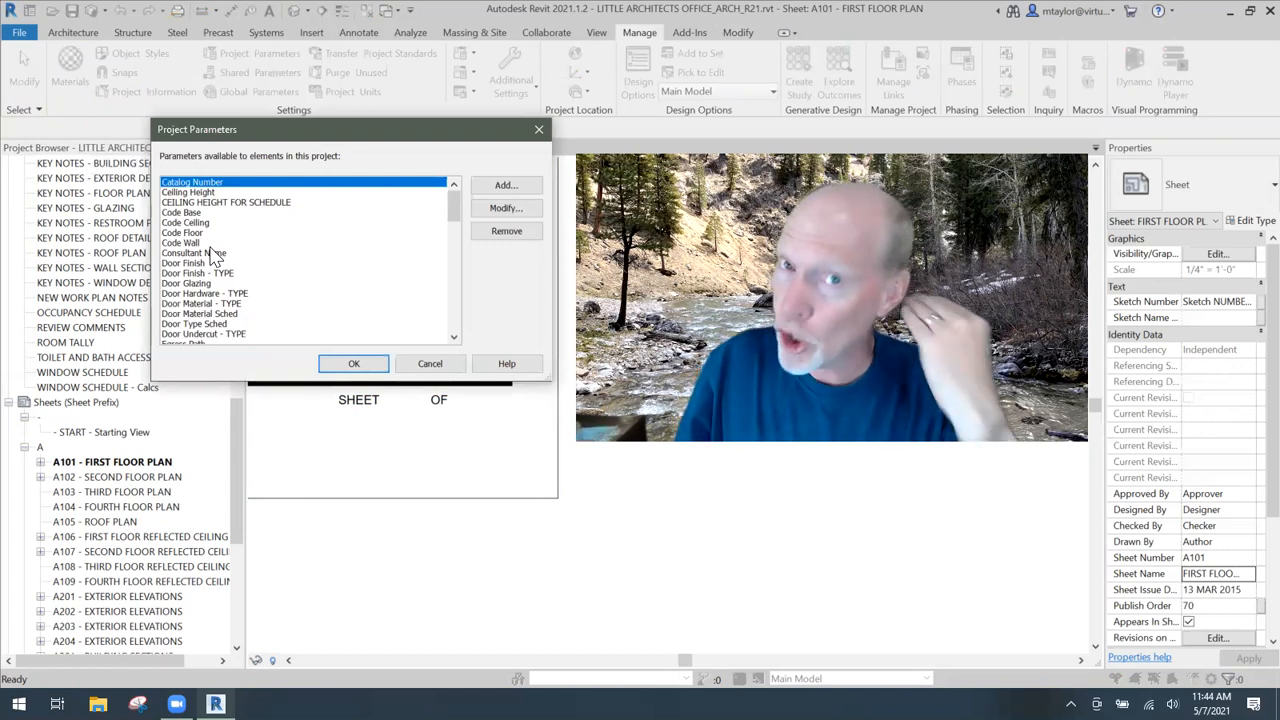
{"action": "left_click_drag", "start_coordinate": [451, 200], "coordinate": [451, 295]}
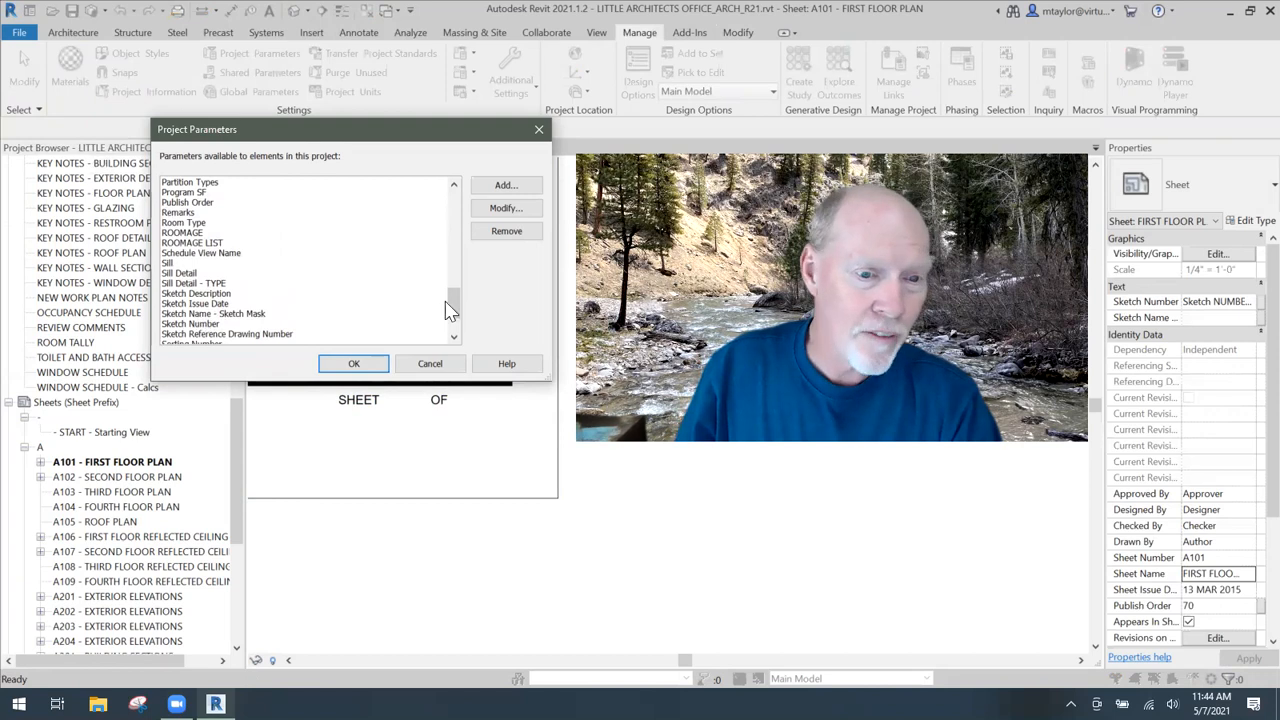
{"action": "left_click_drag", "start_coordinate": [449, 297], "coordinate": [452, 312]}
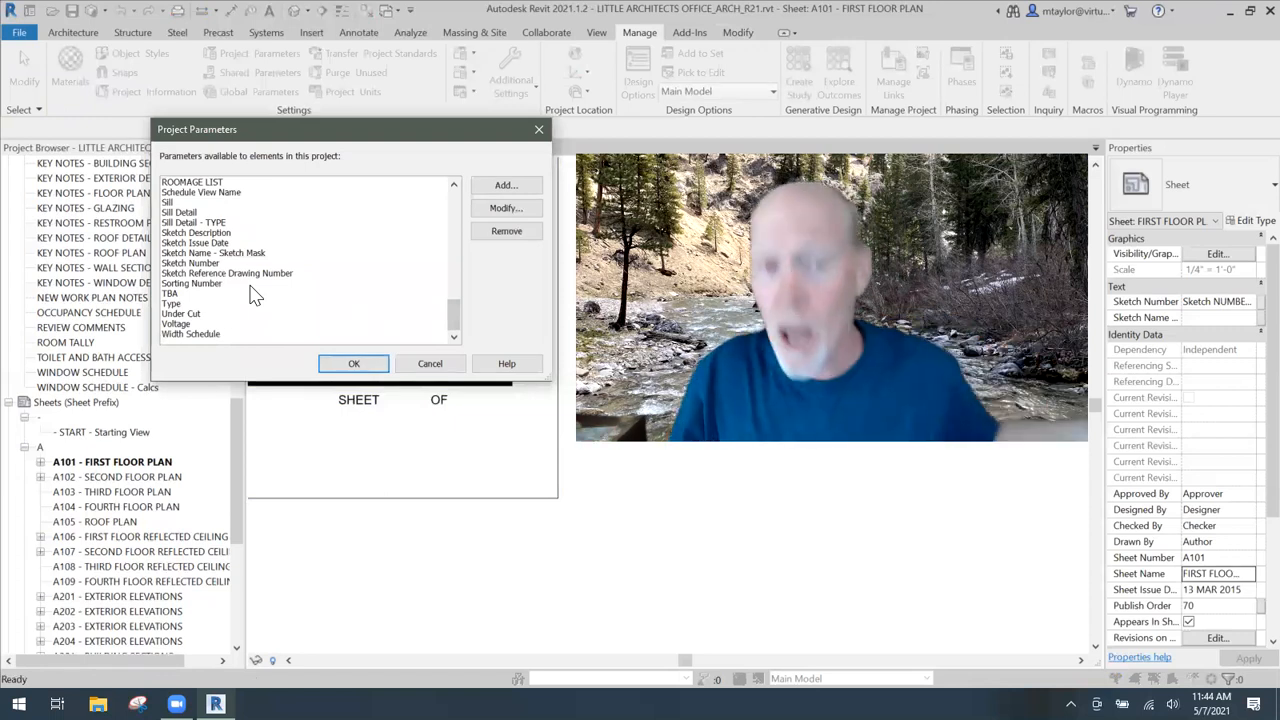
{"action": "left_click", "coordinate": [505, 187]}
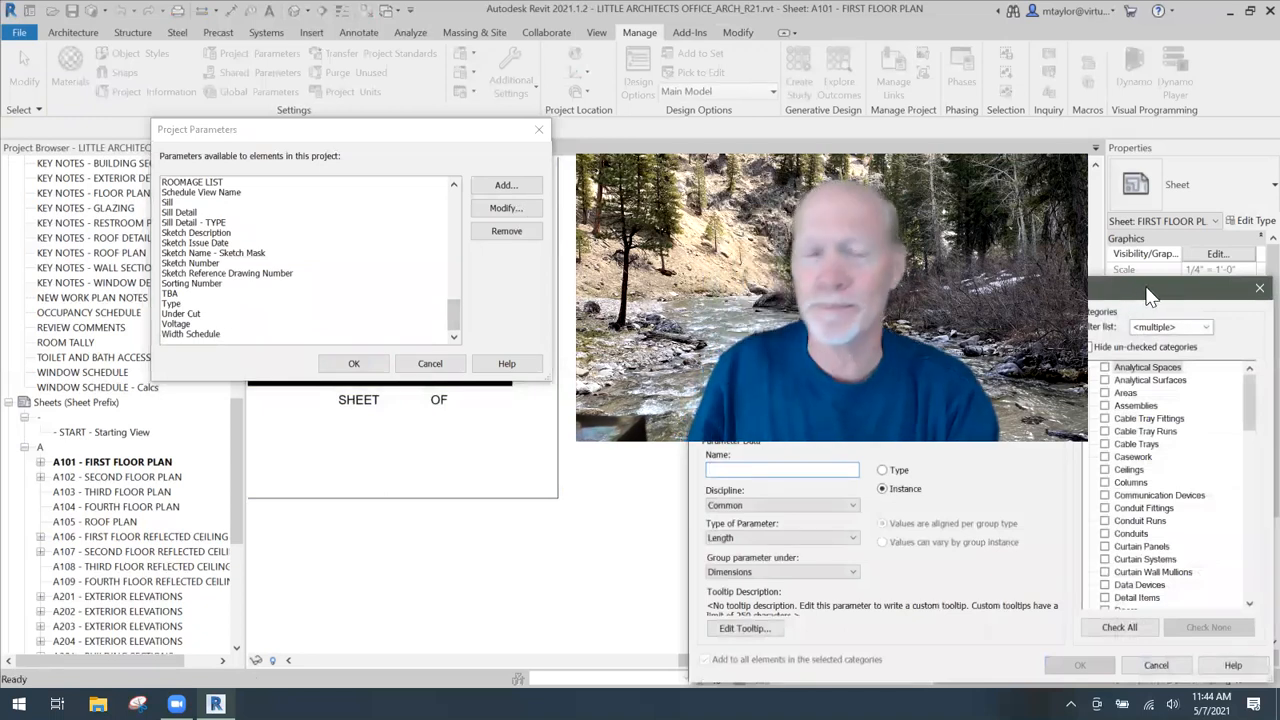
{"action": "left_click_drag", "start_coordinate": [1137, 293], "coordinate": [531, 96]}
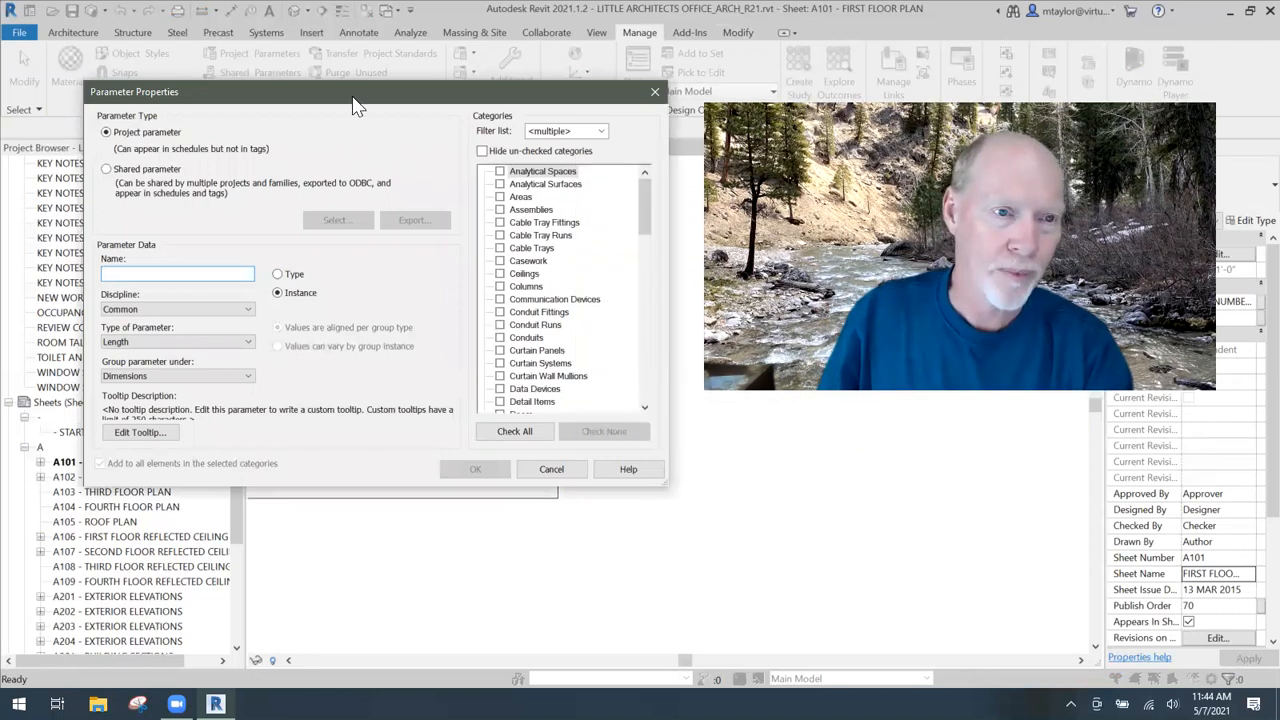
{"action": "left_click_drag", "start_coordinate": [355, 97], "coordinate": [369, 98]}
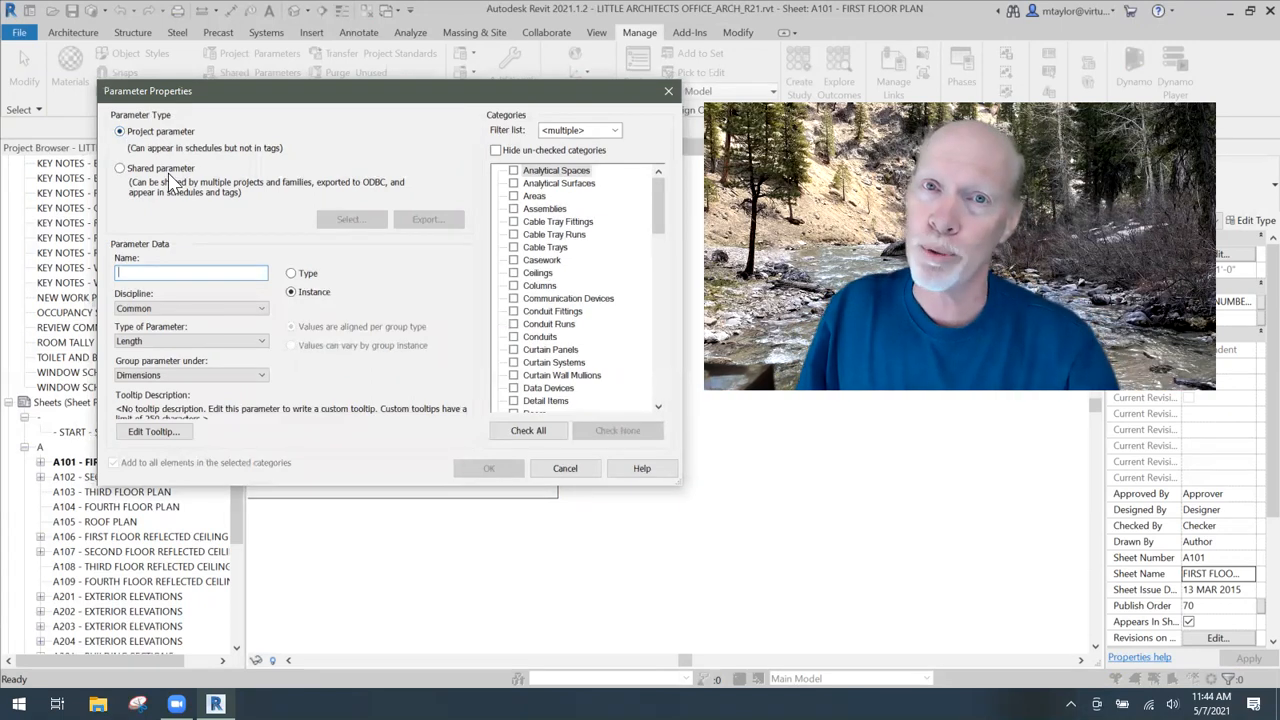
- Base the new parameter on the shared parameter Sheet X of X from the Titleblocks group and assign it to the Sheets category
{"action": "left_click", "coordinate": [121, 170]}
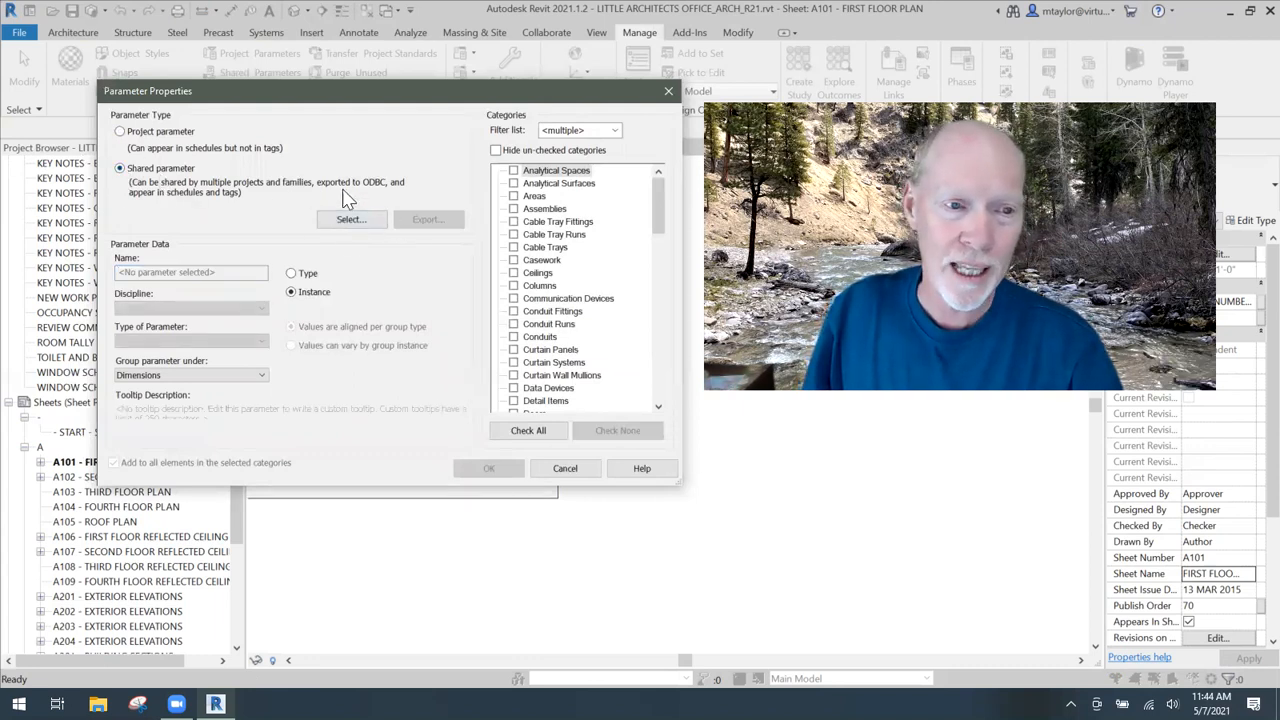
{"action": "left_click", "coordinate": [351, 219]}
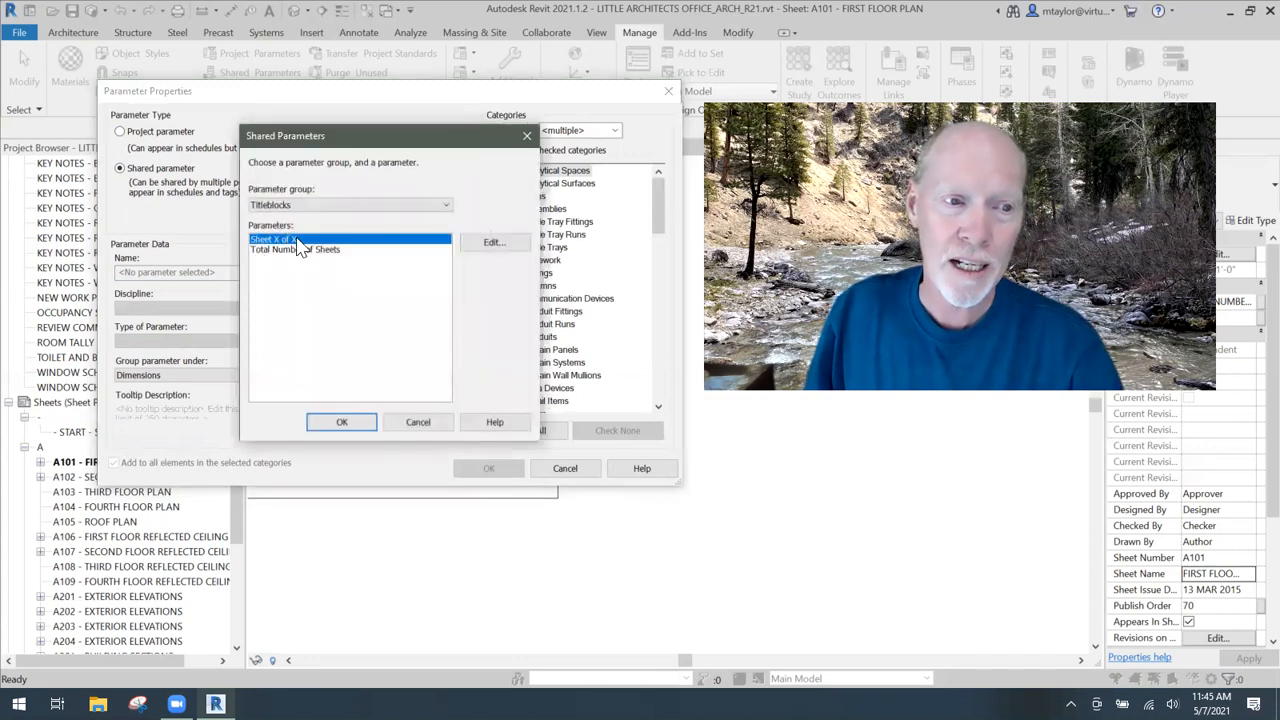
{"action": "left_click", "coordinate": [341, 424]}
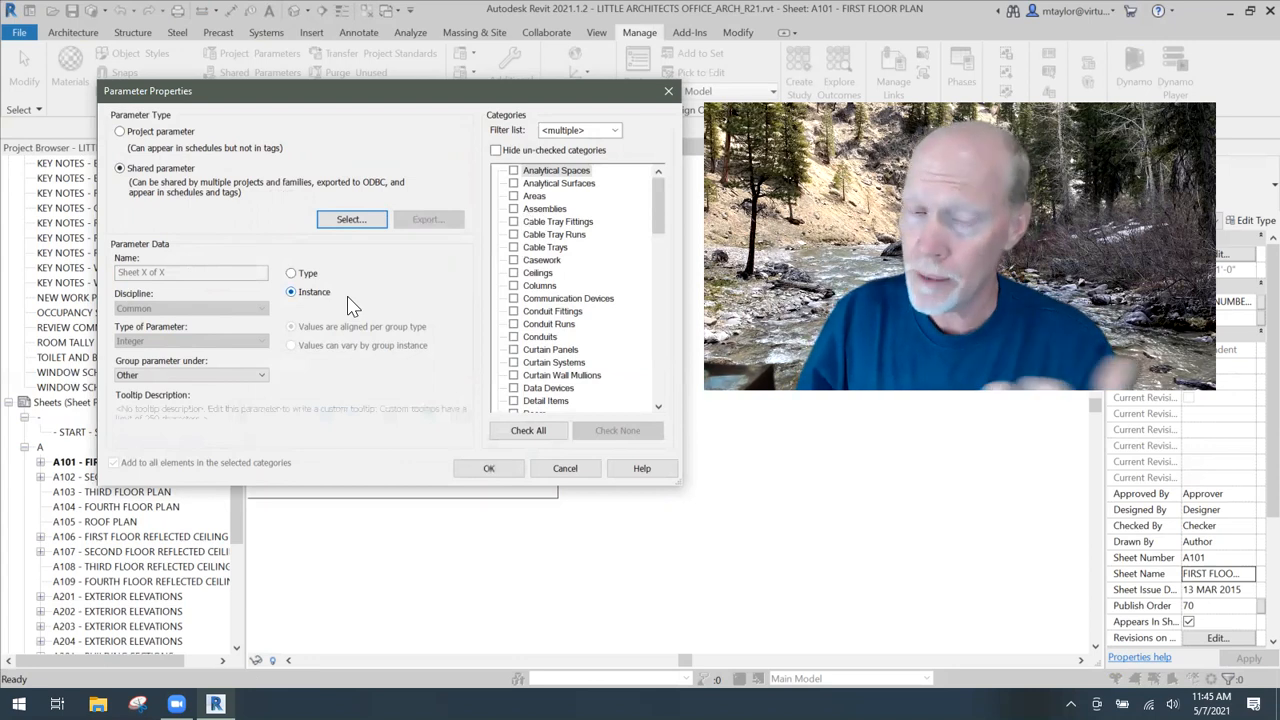
{"action": "left_click_drag", "start_coordinate": [659, 205], "coordinate": [655, 325]}
{"action": "left_click", "coordinate": [513, 324]}
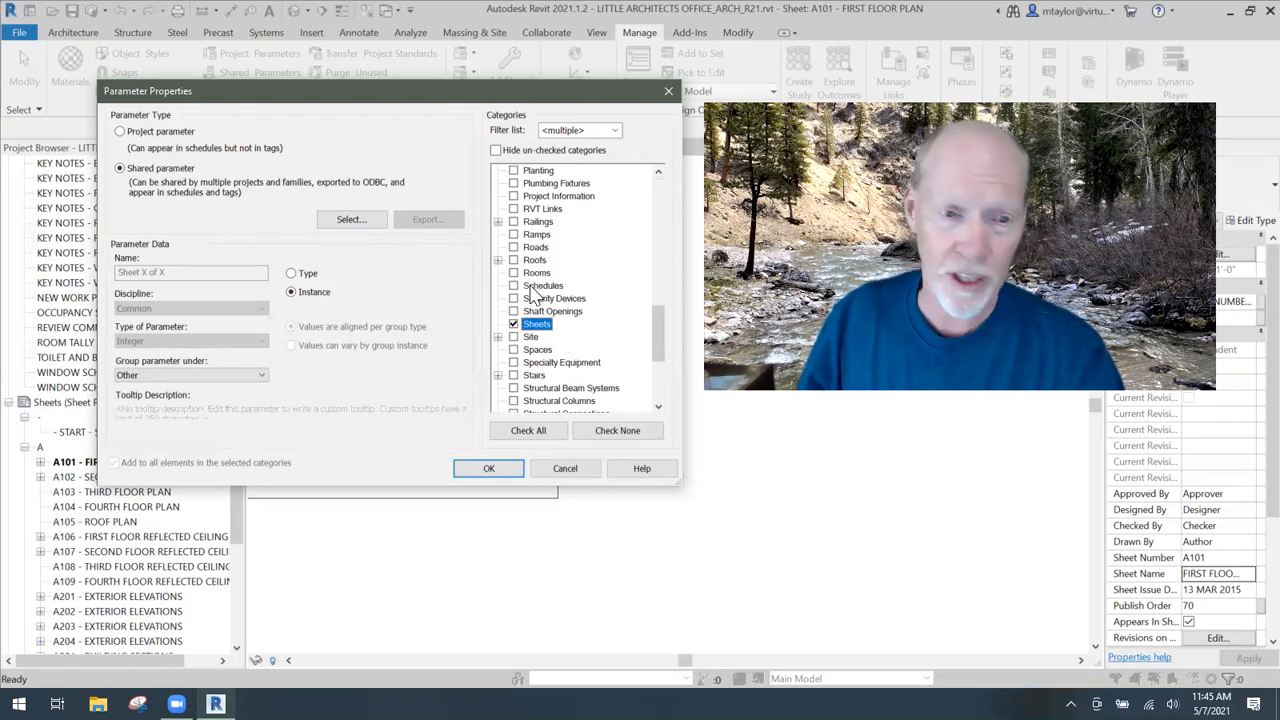
{"action": "left_click", "coordinate": [513, 247]}
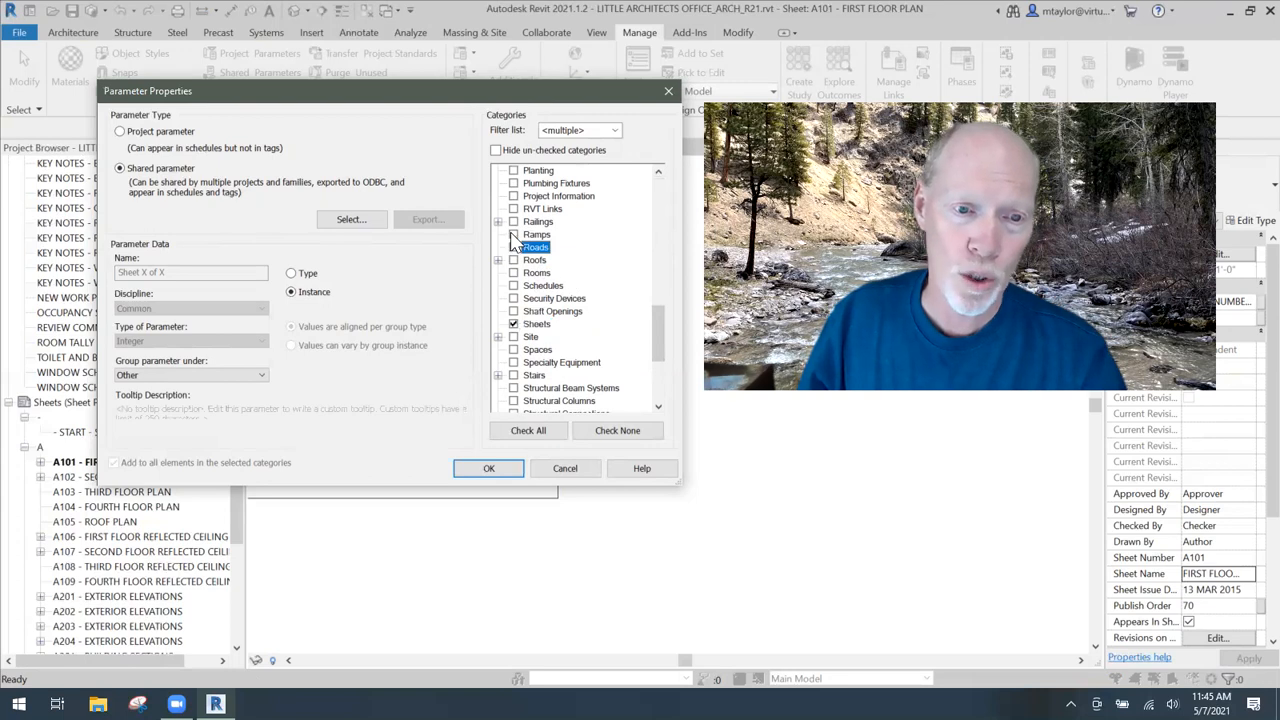
{"action": "left_click", "coordinate": [513, 234]}
{"action": "left_click", "coordinate": [513, 171]}
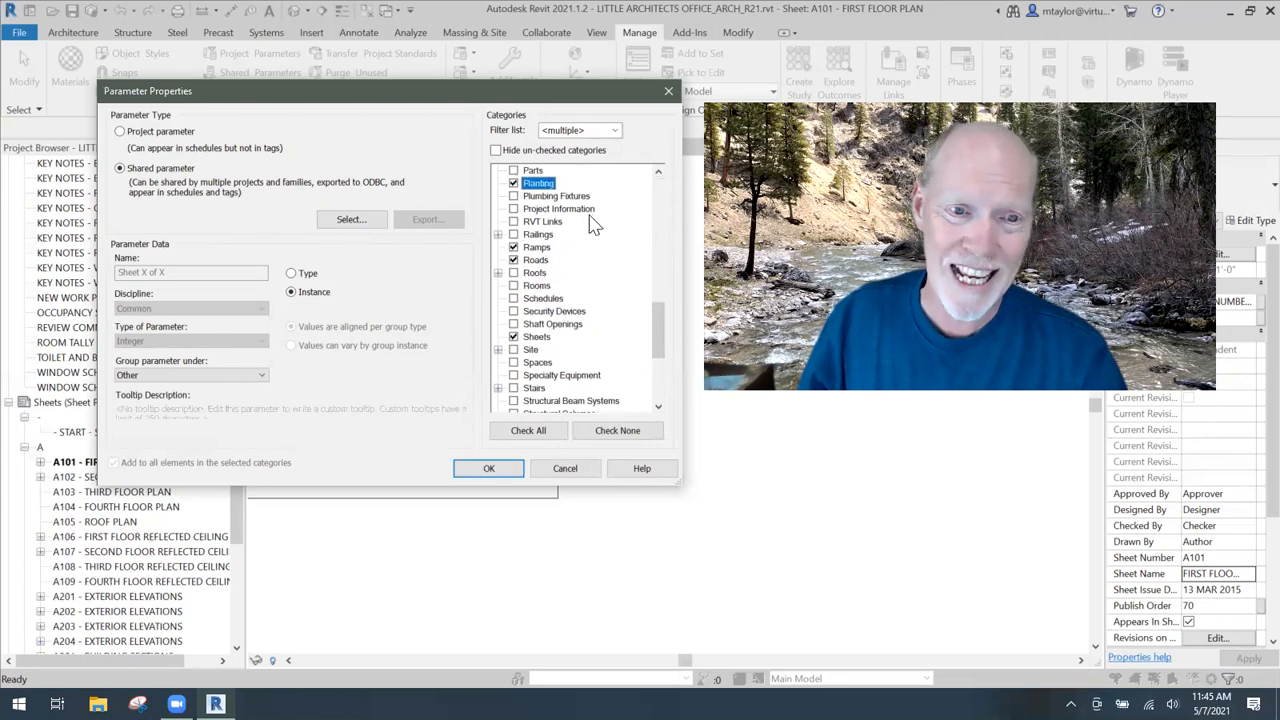
{"action": "left_click", "coordinate": [513, 247]}
{"action": "left_click", "coordinate": [513, 260]}
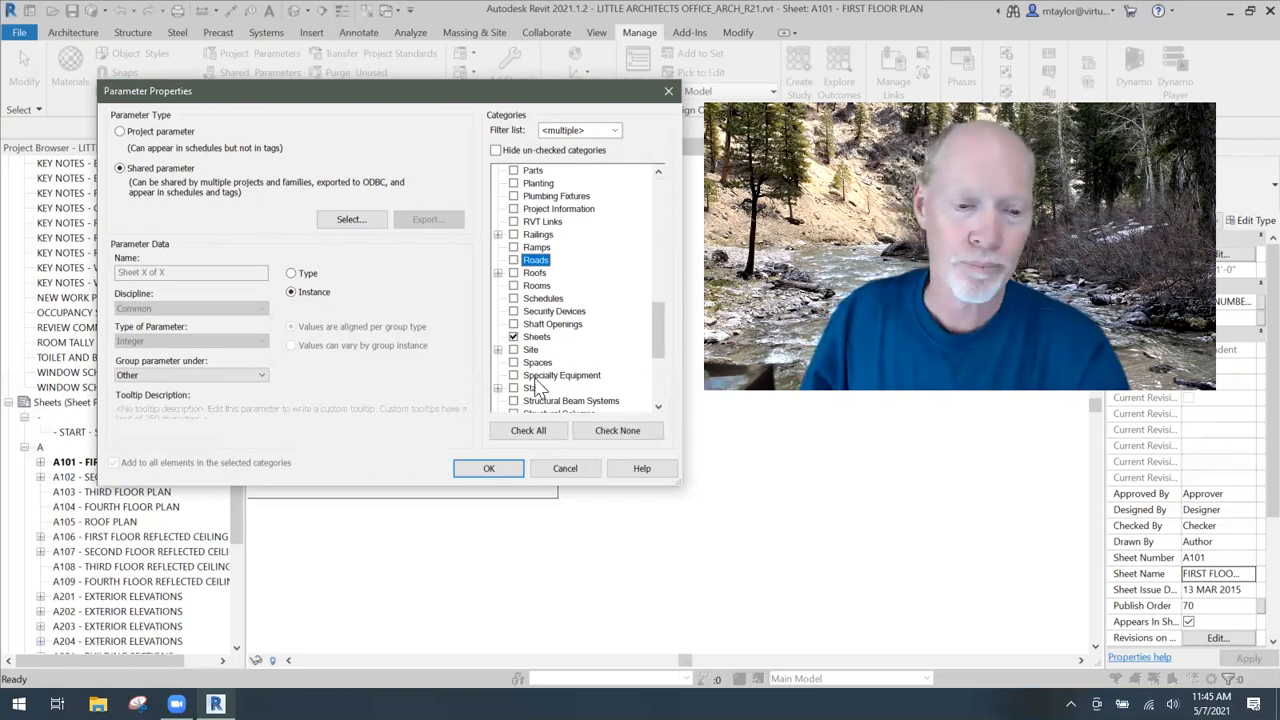
- Accept the Sheet X of X parameter definition and apply it to the project
{"action": "left_click", "coordinate": [489, 469]}
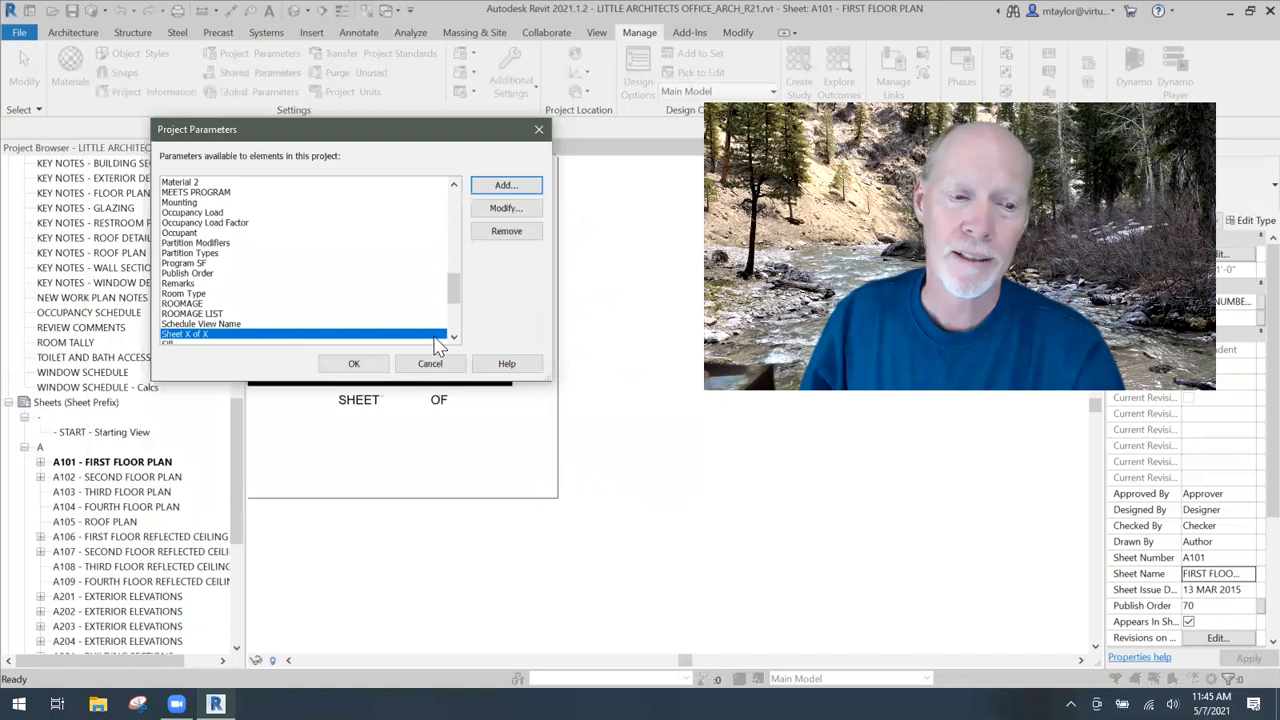
{"action": "left_click", "coordinate": [353, 366]}
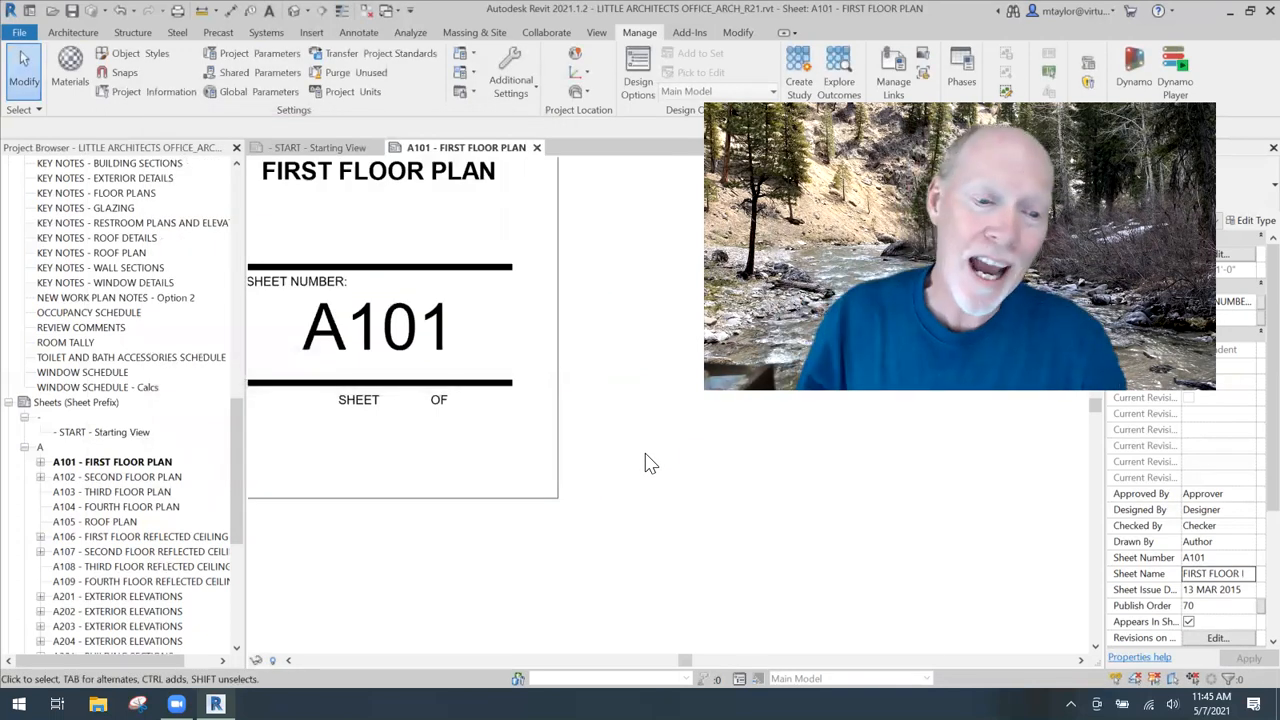
- Set the sheet number value between SHEET and OF in the A101 title block to 1
{"action": "left_click", "coordinate": [566, 330]}
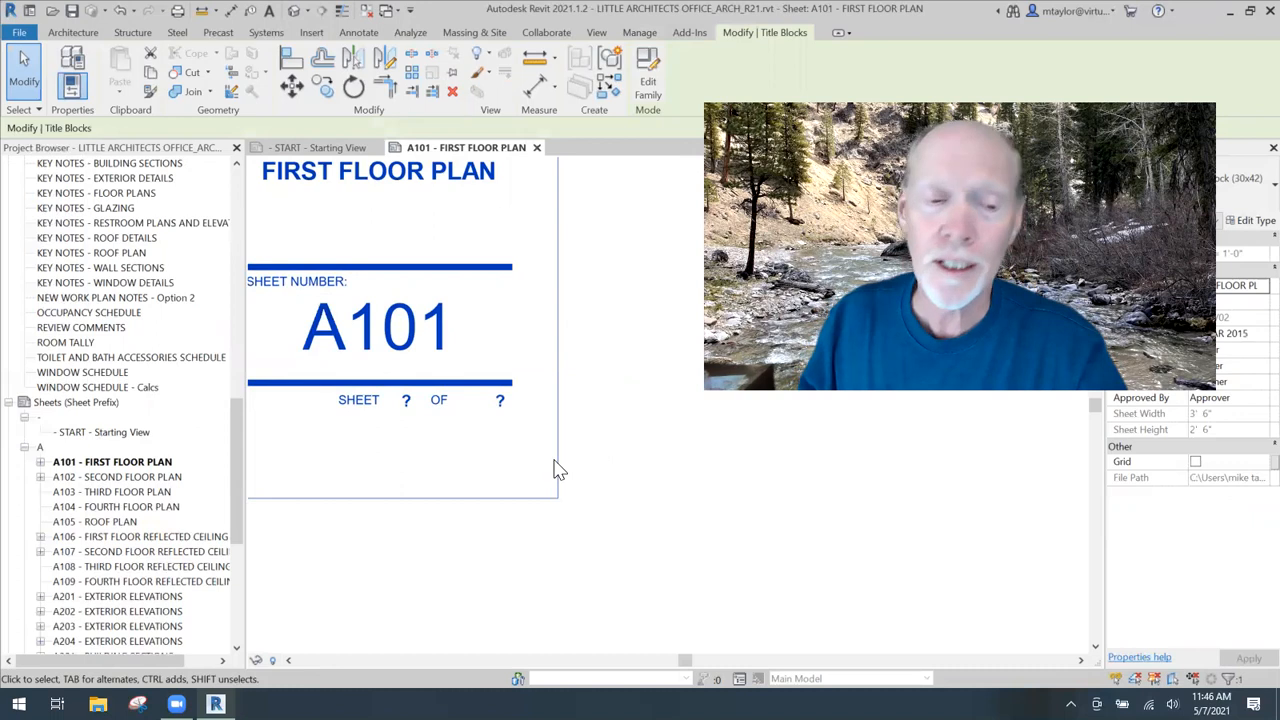
{"action": "left_click", "coordinate": [408, 399]}
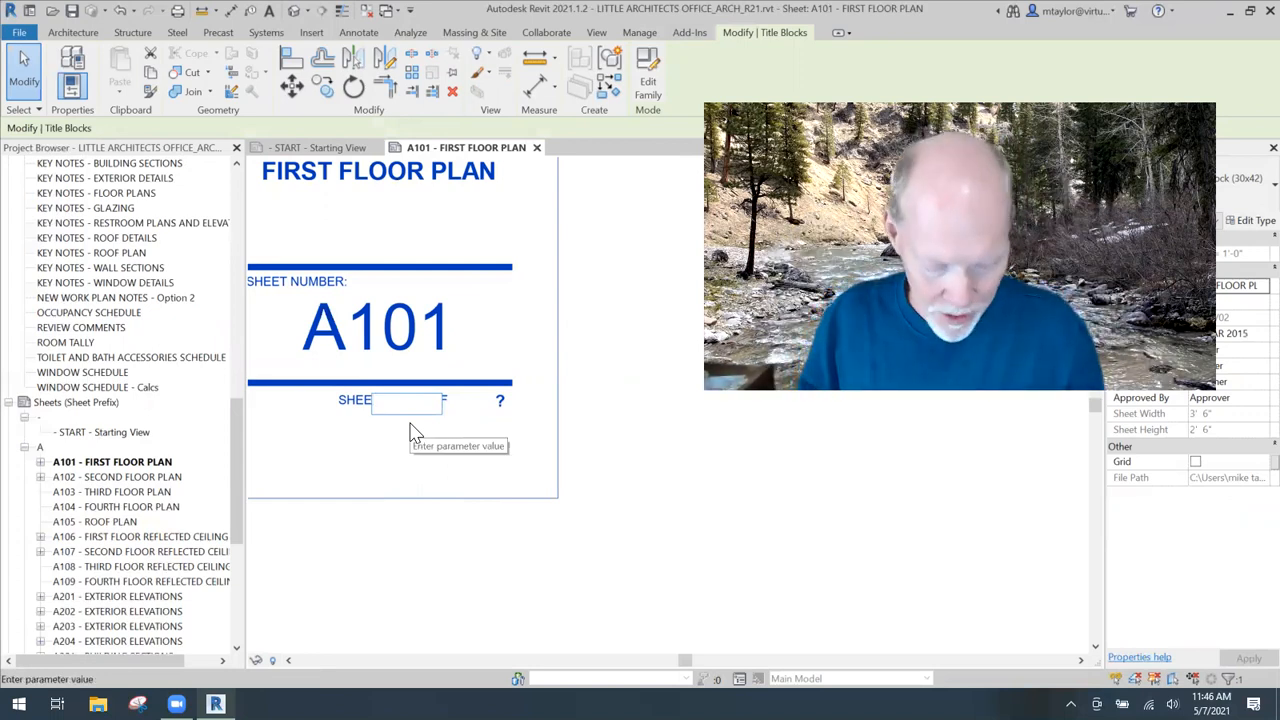
{"action": "type", "text": "1"}
{"action": "key", "text": "Return"}
{"action": "left_click", "coordinate": [493, 565]}
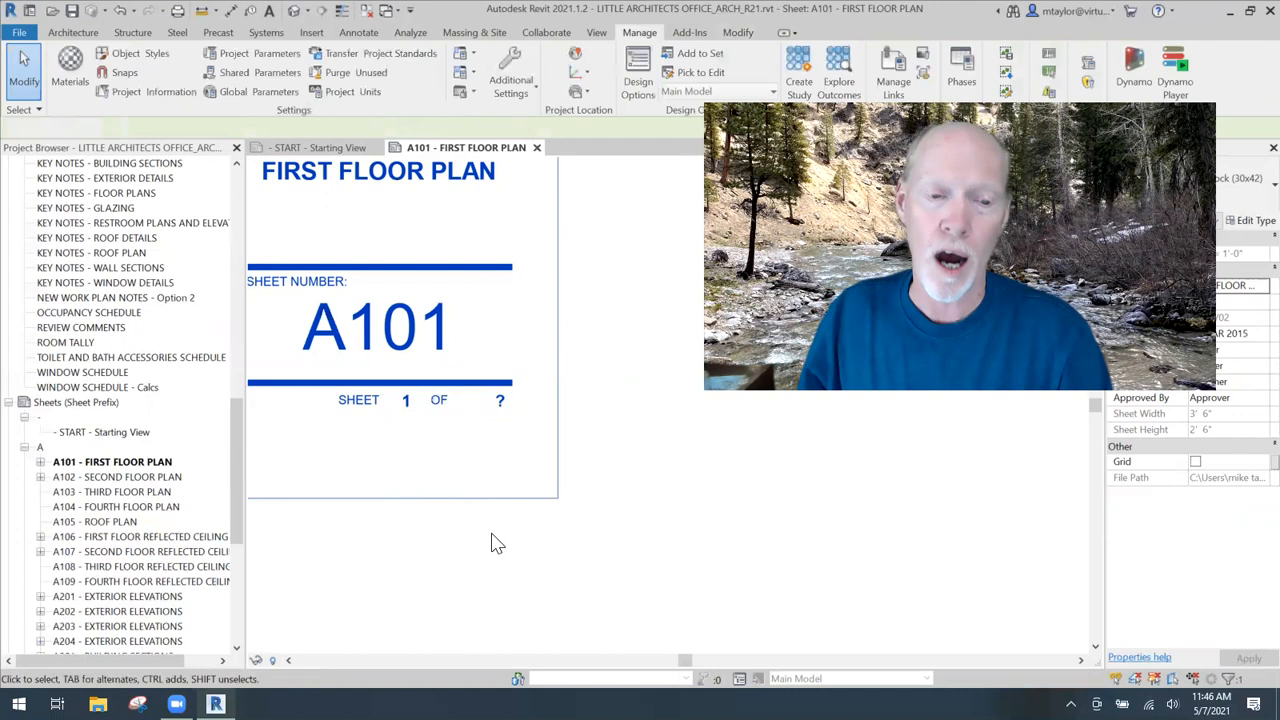
{"action": "left_click", "coordinate": [518, 445]}
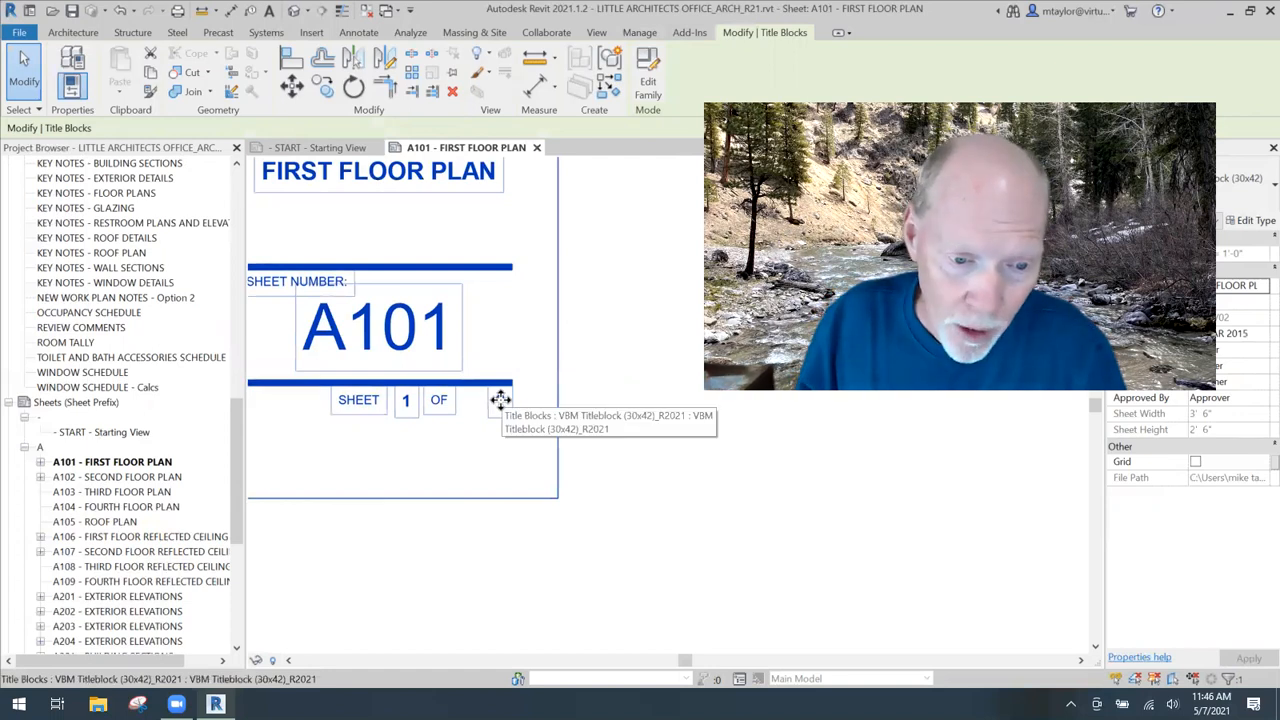
{"action": "left_click", "coordinate": [500, 400]}
{"action": "double_click", "coordinate": [502, 408]}
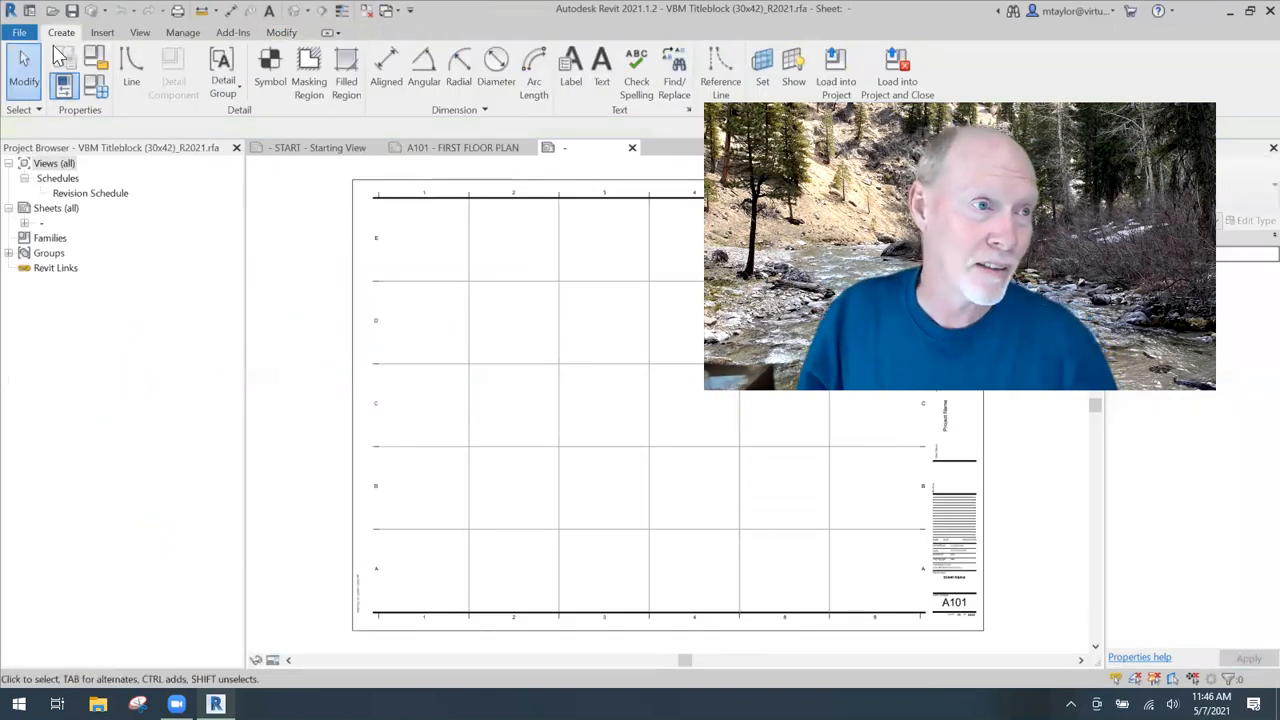
{"action": "left_click", "coordinate": [19, 32]}
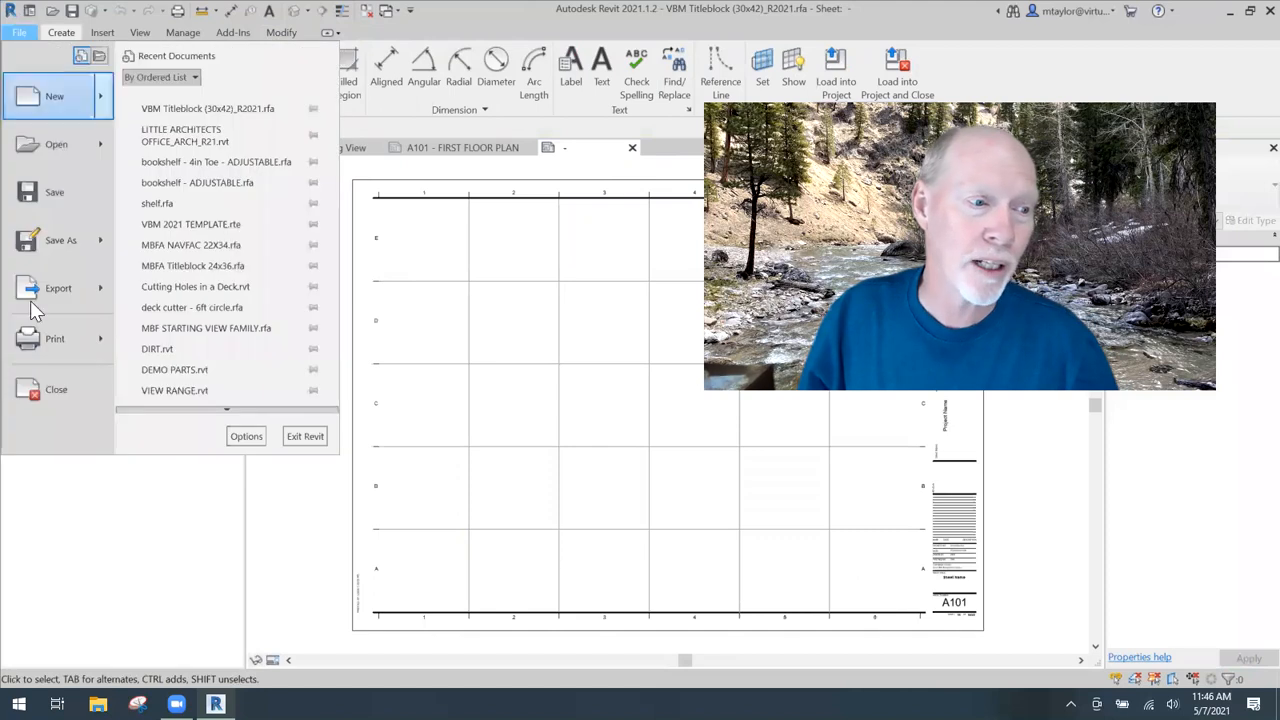
{"action": "left_click", "coordinate": [62, 386]}
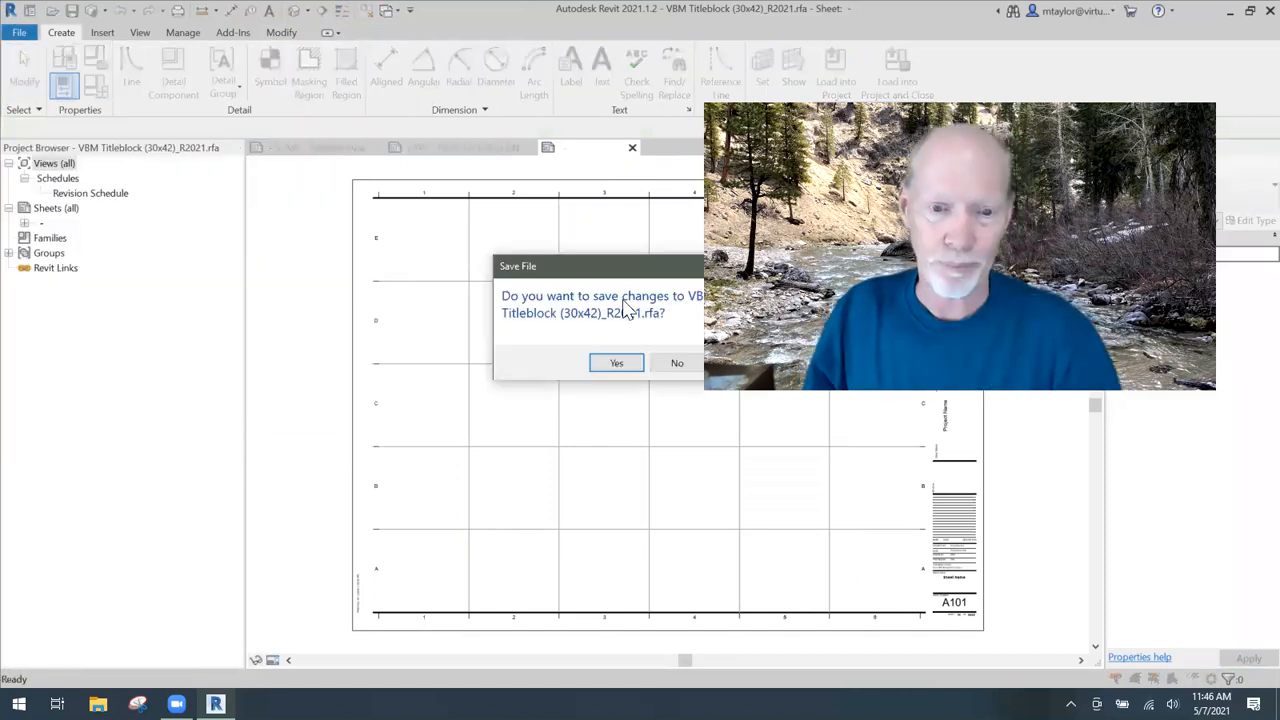
{"action": "left_click", "coordinate": [684, 362]}
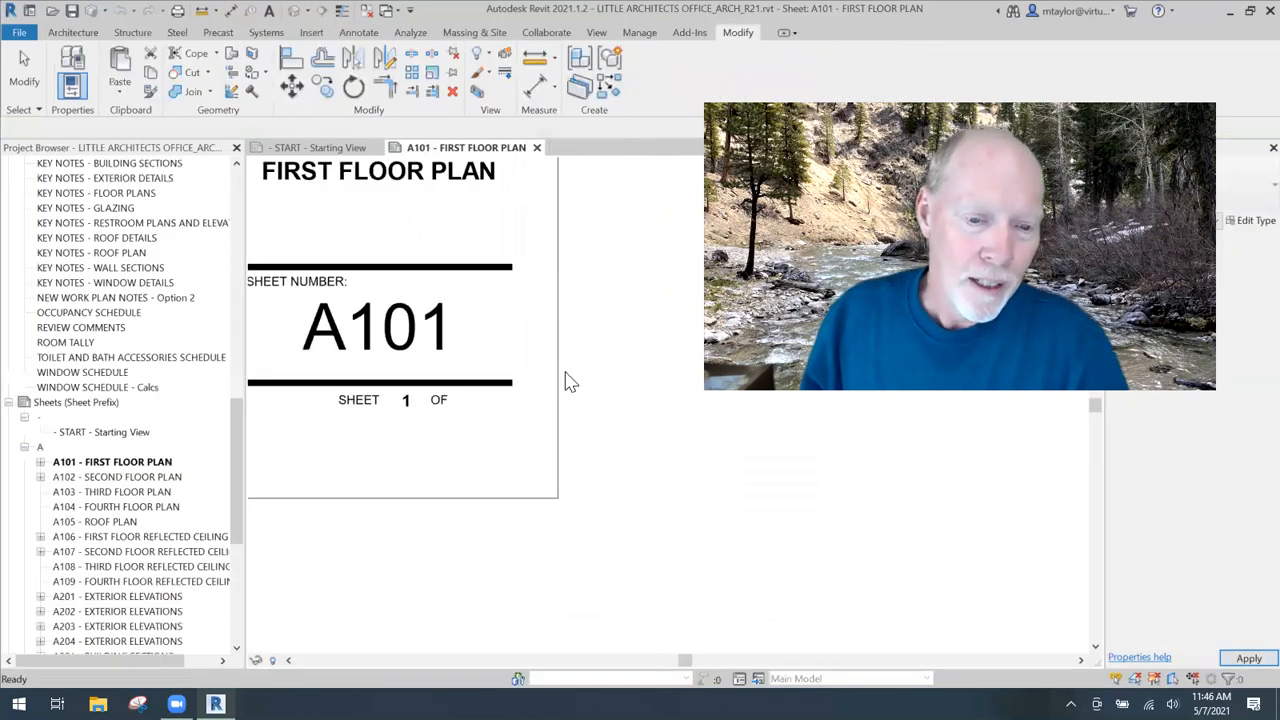
- Add another project parameter based on the shared parameter Total Number of Sheets from the Titleblocks group
{"action": "left_click", "coordinate": [560, 381]}
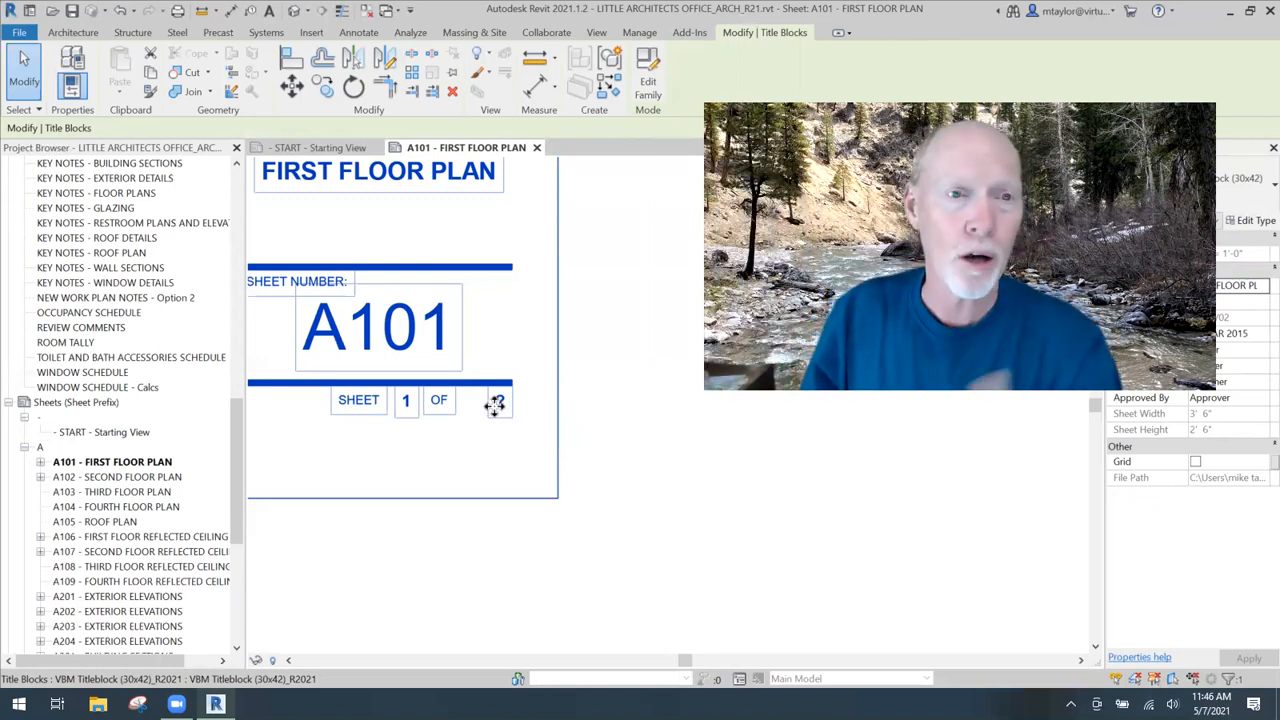
{"action": "left_click", "coordinate": [640, 33]}
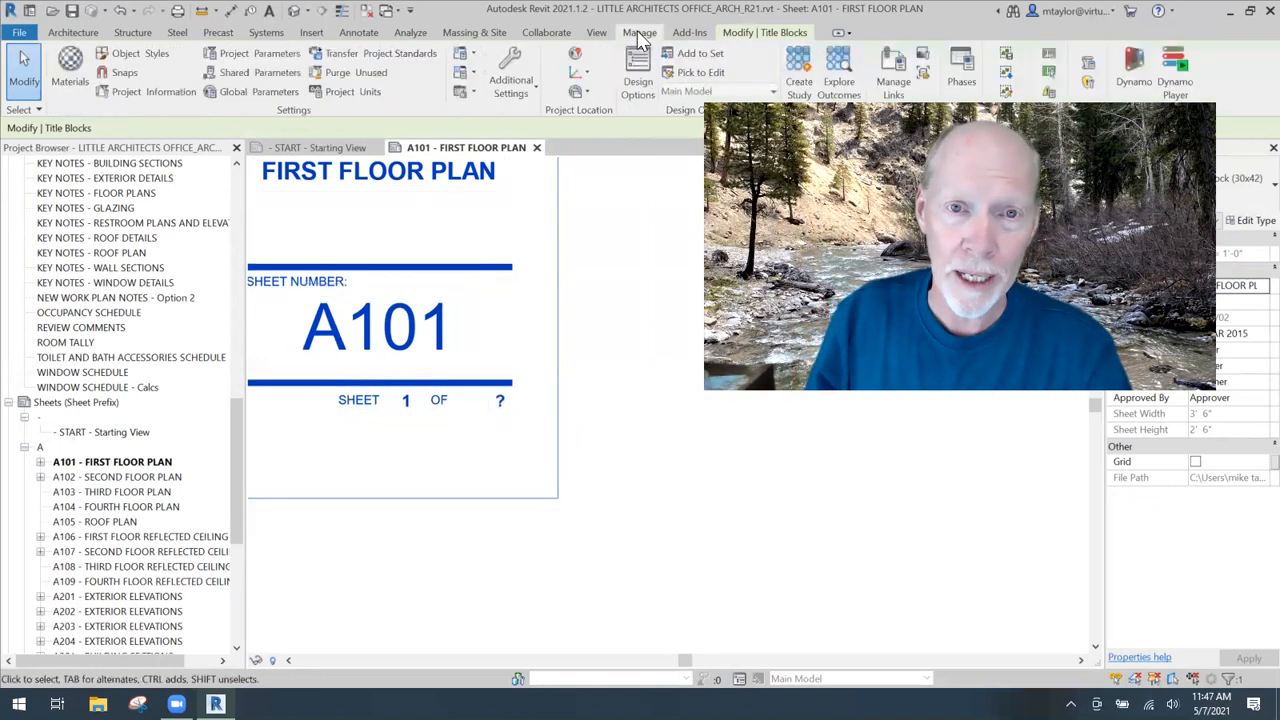
{"action": "left_click", "coordinate": [279, 55]}
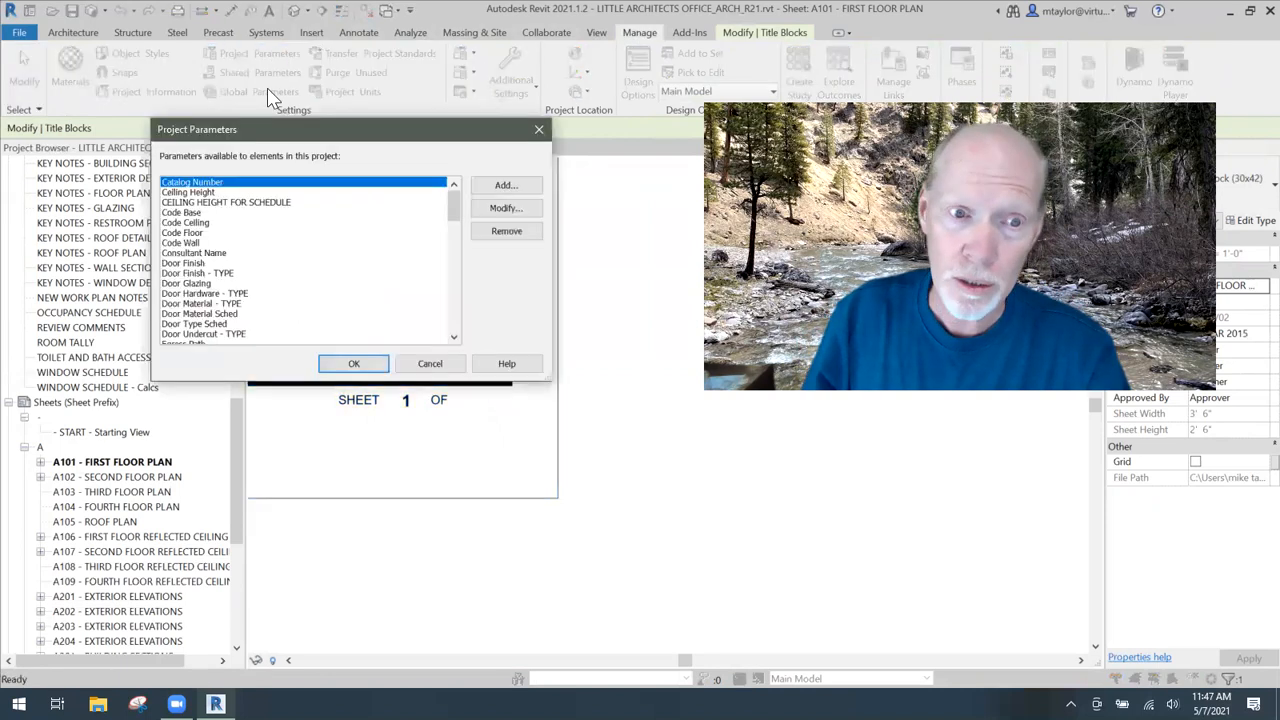
{"action": "left_click_drag", "start_coordinate": [454, 201], "coordinate": [455, 316]}
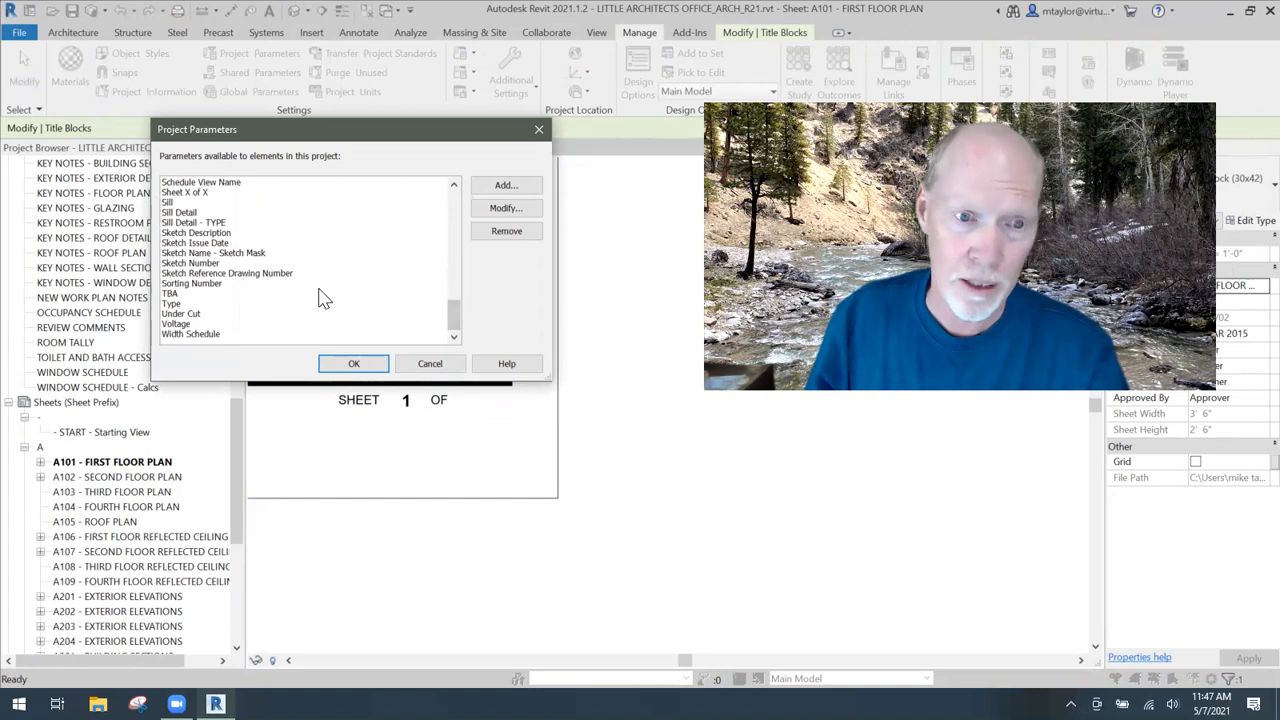
{"action": "left_click", "coordinate": [505, 186]}
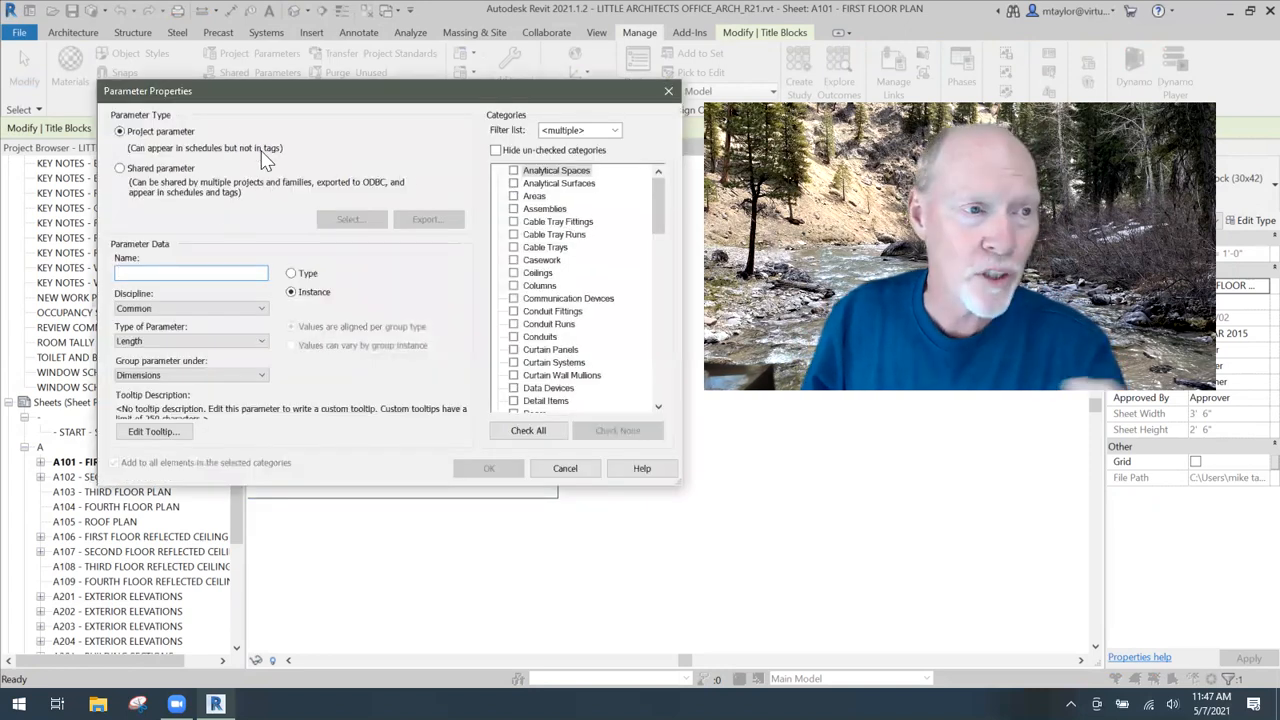
{"action": "left_click", "coordinate": [121, 169]}
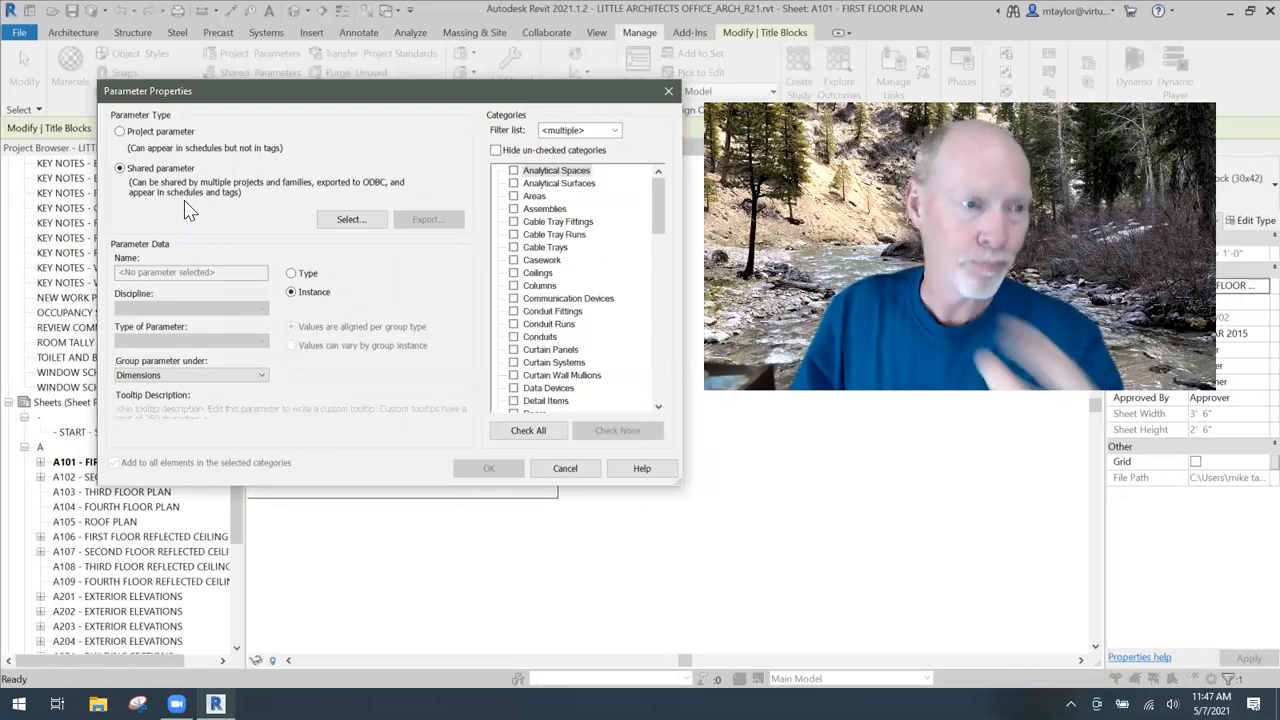
{"action": "left_click", "coordinate": [352, 224]}
{"action": "left_click", "coordinate": [288, 256]}
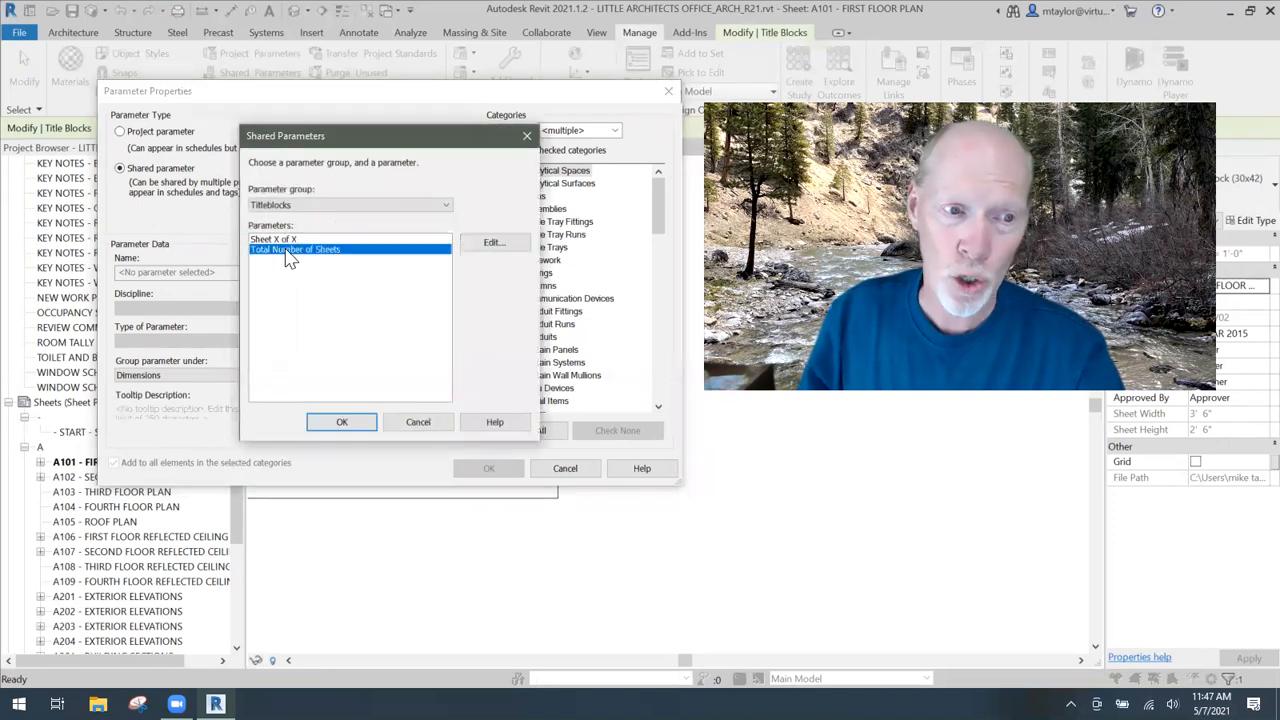
{"action": "left_click", "coordinate": [341, 424]}
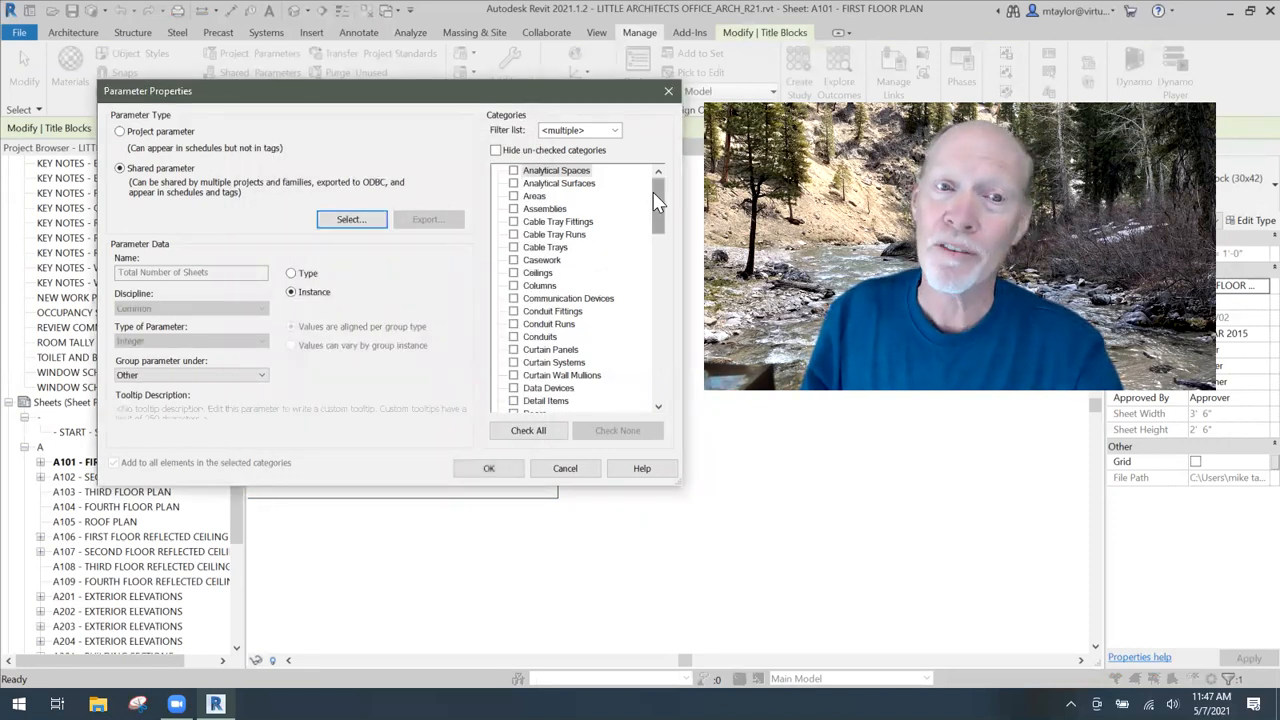
- Assign the Total Number of Sheets parameter to the Sheets category and apply it to the project
{"action": "left_click_drag", "start_coordinate": [659, 205], "coordinate": [653, 334]}
{"action": "left_click", "coordinate": [513, 311]}
{"action": "left_click", "coordinate": [490, 466]}
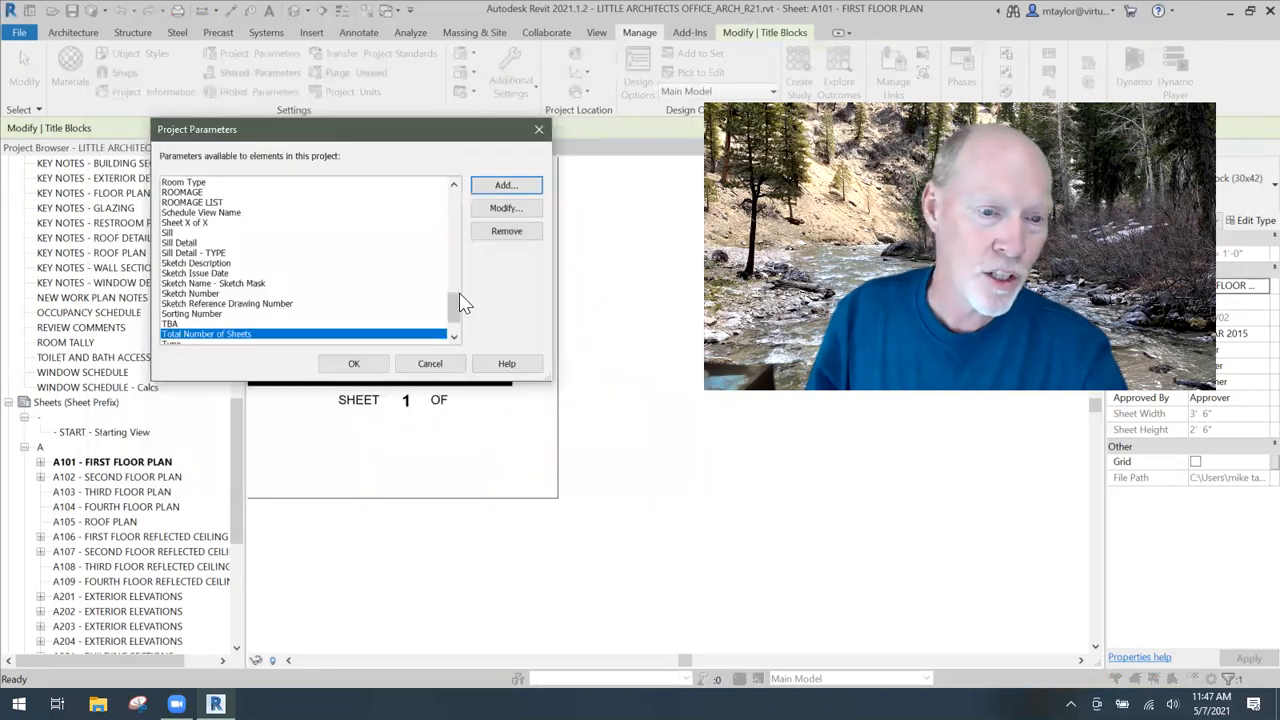
{"action": "scroll", "coordinate": [461, 298], "scroll_direction": "down", "scroll_amount": 2}
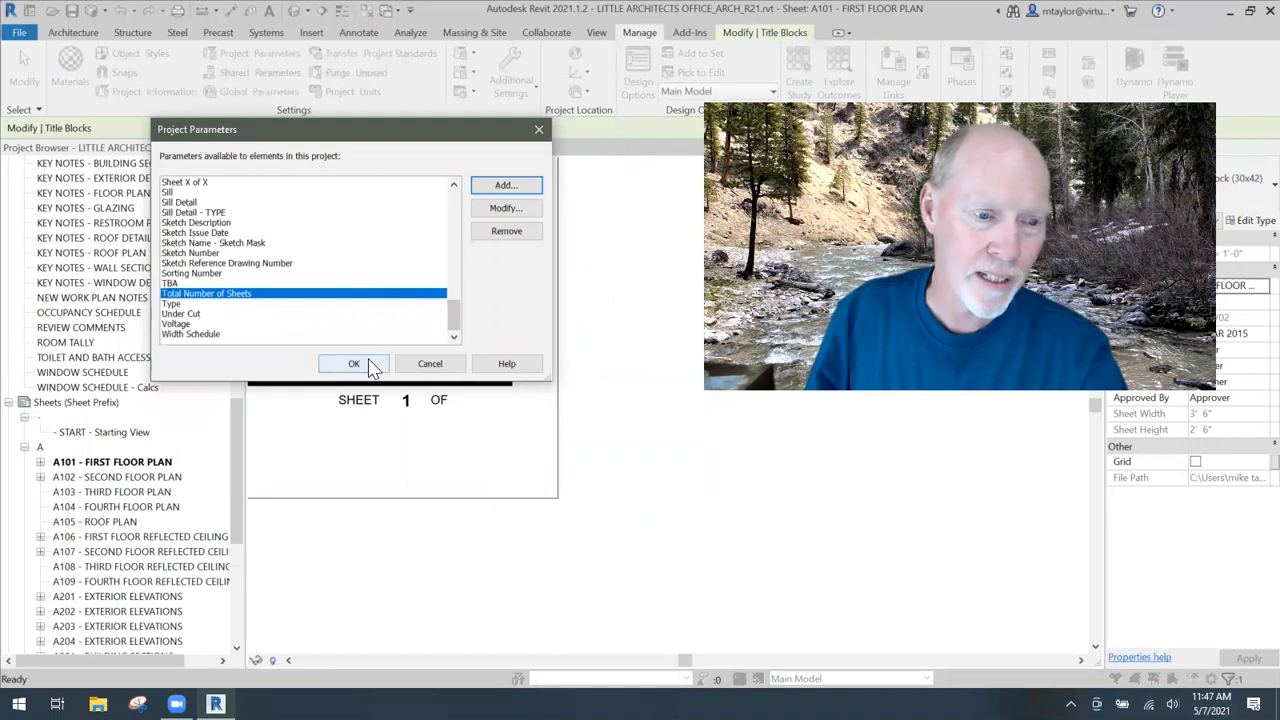
{"action": "left_click", "coordinate": [354, 364]}
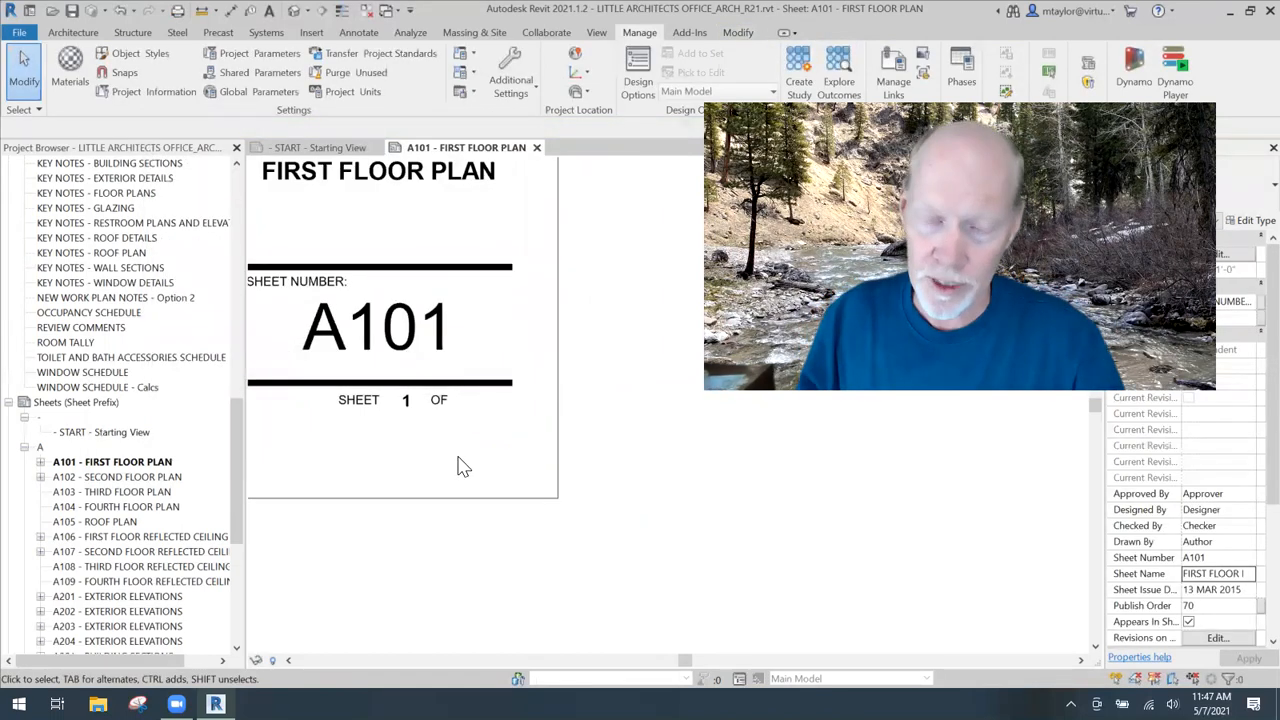
- Set the total sheets value after OF in the A101 title block to 24
{"action": "left_click", "coordinate": [557, 378]}
{"action": "left_click", "coordinate": [502, 402]}
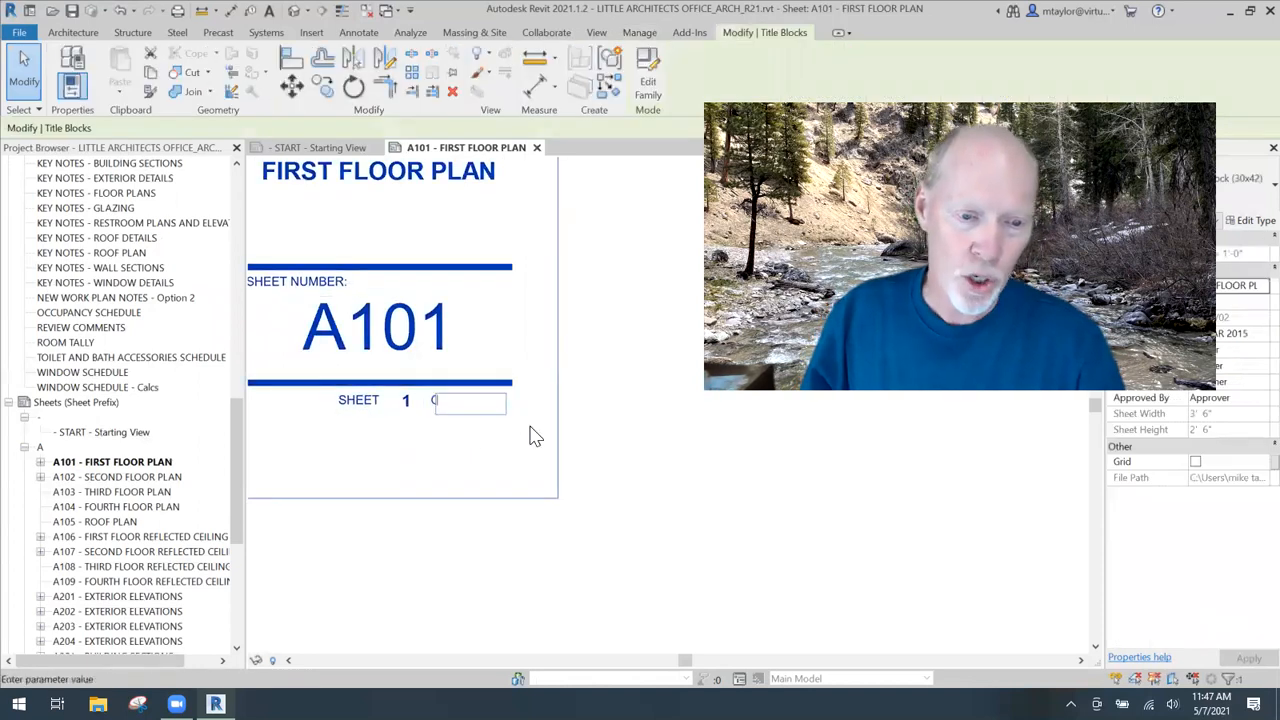
{"action": "key", "text": "Return"}
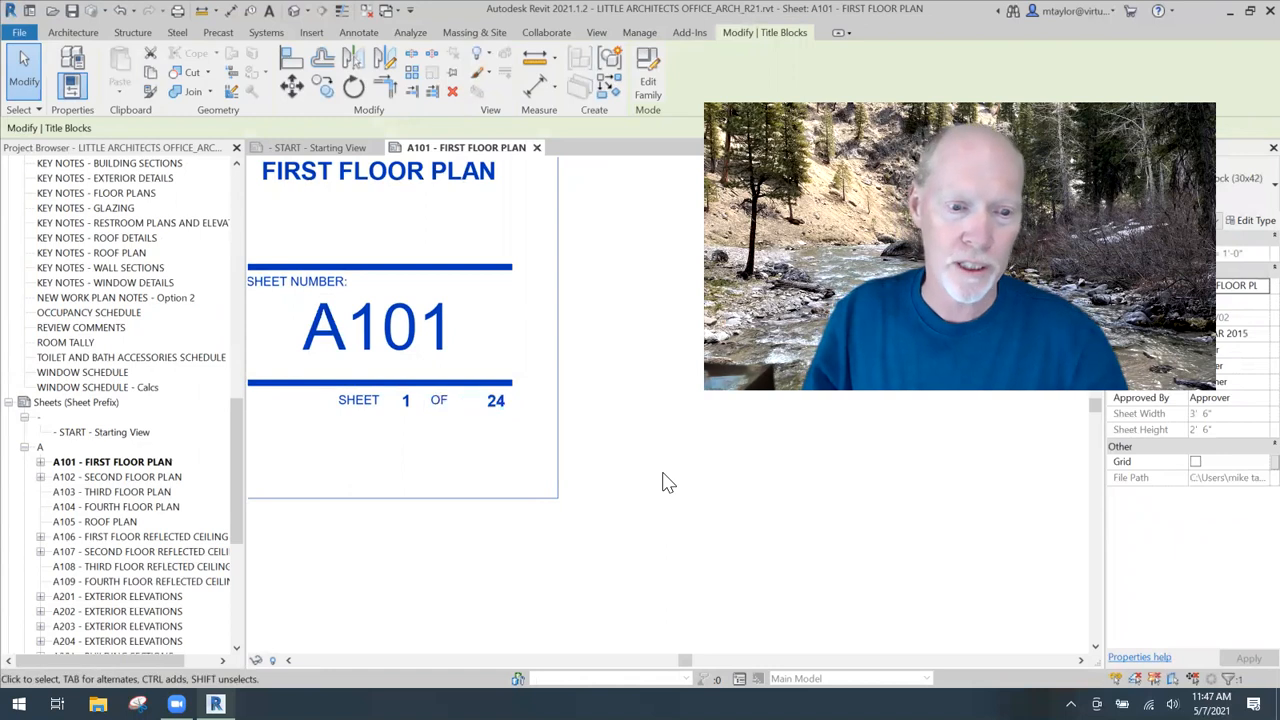
{"action": "left_click", "coordinate": [597, 536]}
{"action": "scroll", "coordinate": [548, 534], "scroll_direction": "down", "scroll_amount": 2}
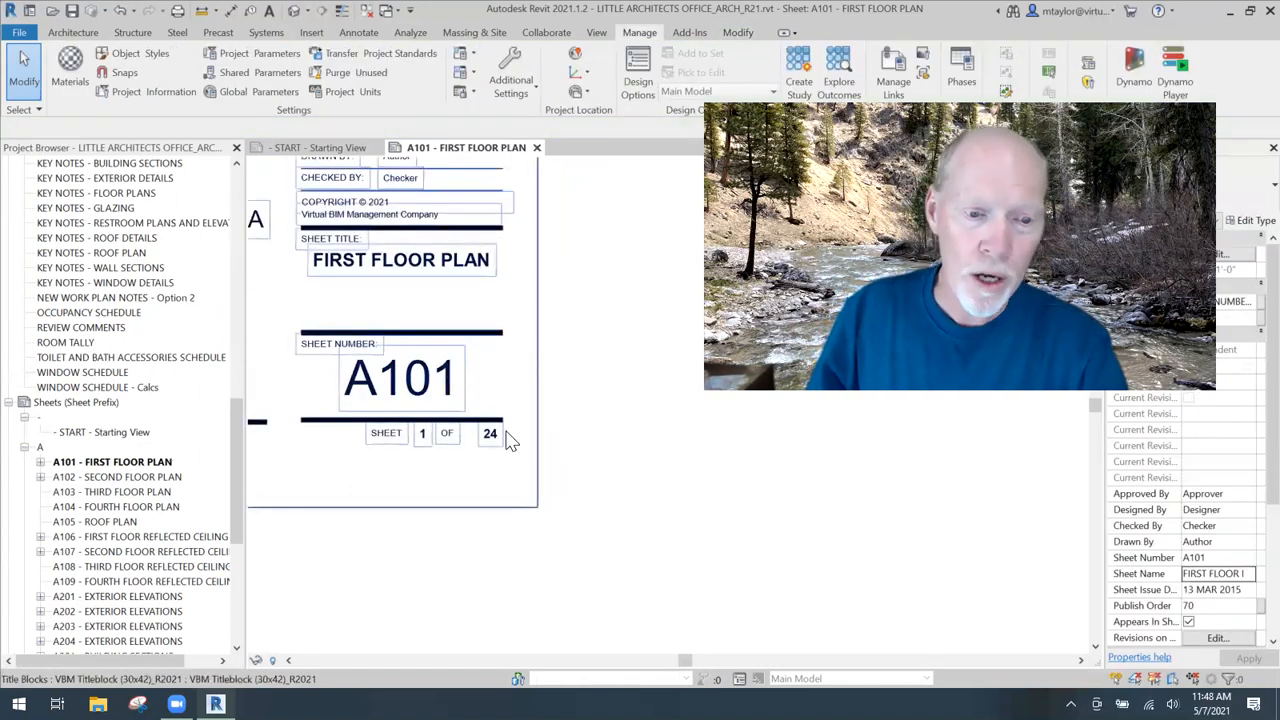
- Open sheet A102 and set the value between SHEET and OF in its title block to 2
{"action": "double_click", "coordinate": [117, 477]}
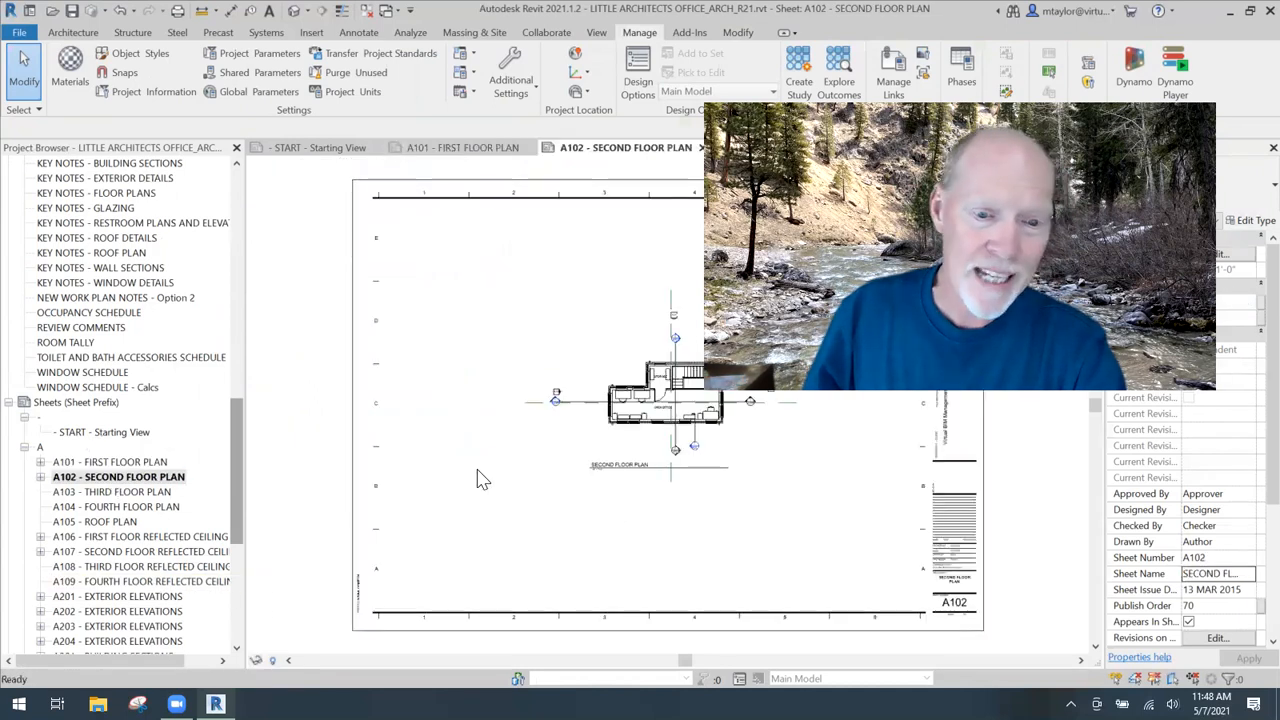
{"action": "scroll", "coordinate": [592, 500], "scroll_direction": "down", "scroll_amount": 2}
{"action": "middle_click_drag", "start_coordinate": [526, 444], "coordinate": [283, 319]}
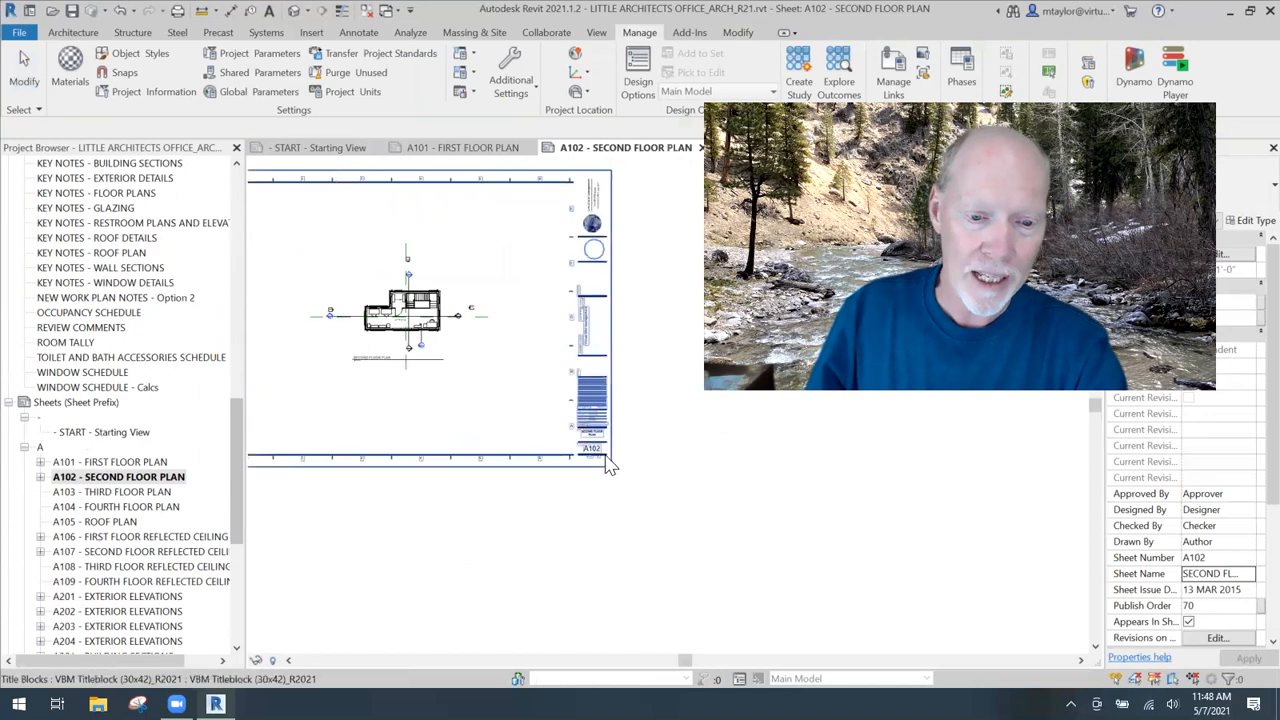
{"action": "scroll", "coordinate": [603, 461], "scroll_direction": "up", "scroll_amount": 4}
{"action": "scroll", "coordinate": [500, 432], "scroll_direction": "up", "scroll_amount": 2}
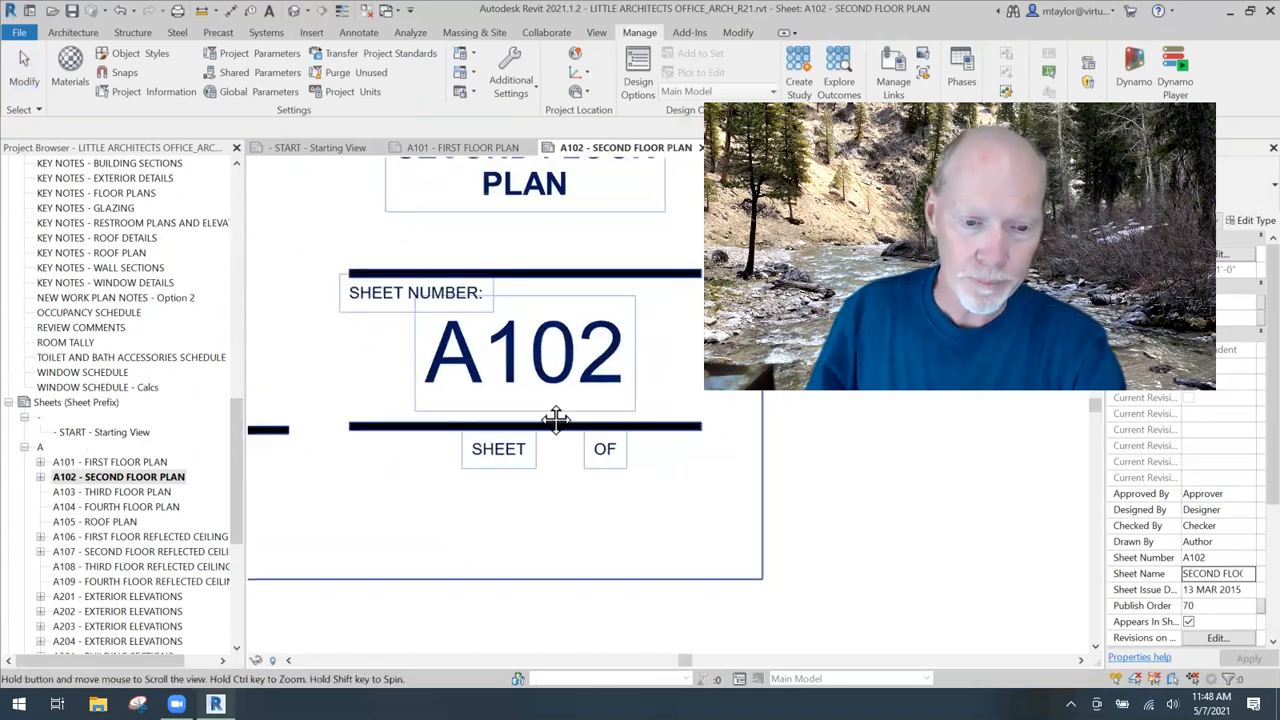
{"action": "left_click", "coordinate": [547, 425]}
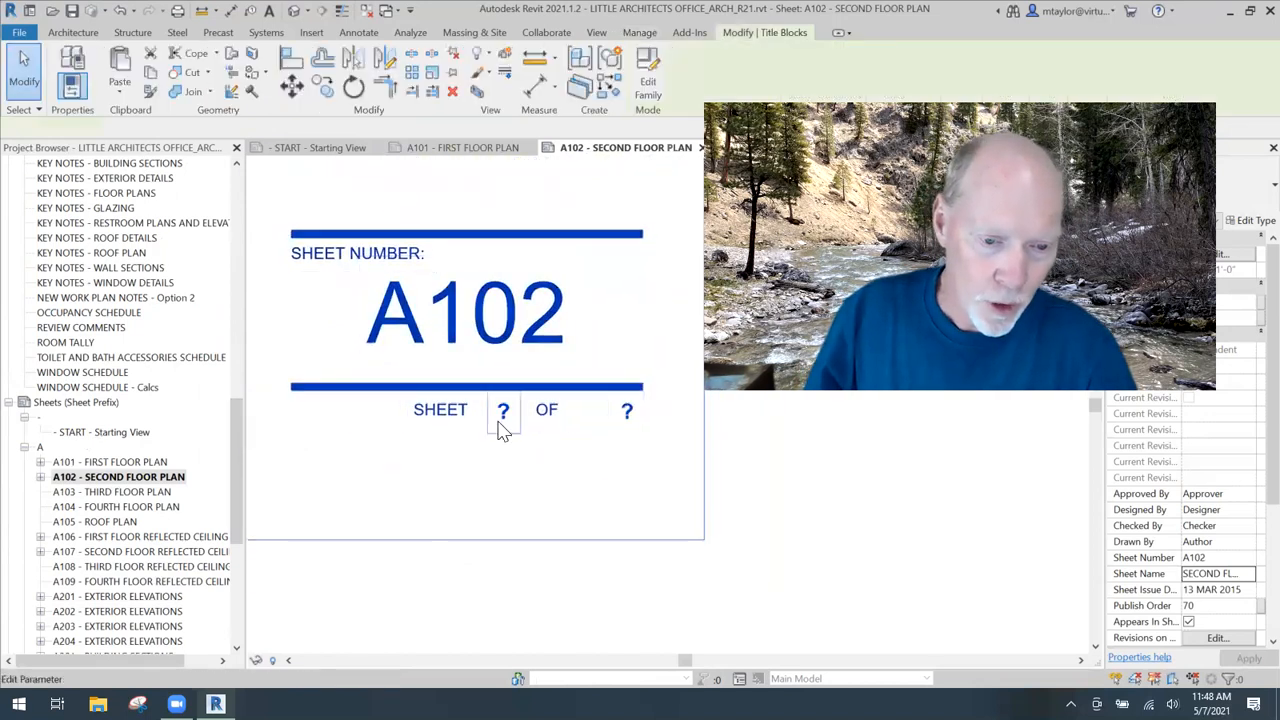
{"action": "left_click", "coordinate": [500, 428]}
{"action": "type", "text": "24"}
- Set the total sheets value after OF in the A102 title block to 24
{"action": "left_click", "coordinate": [626, 414]}
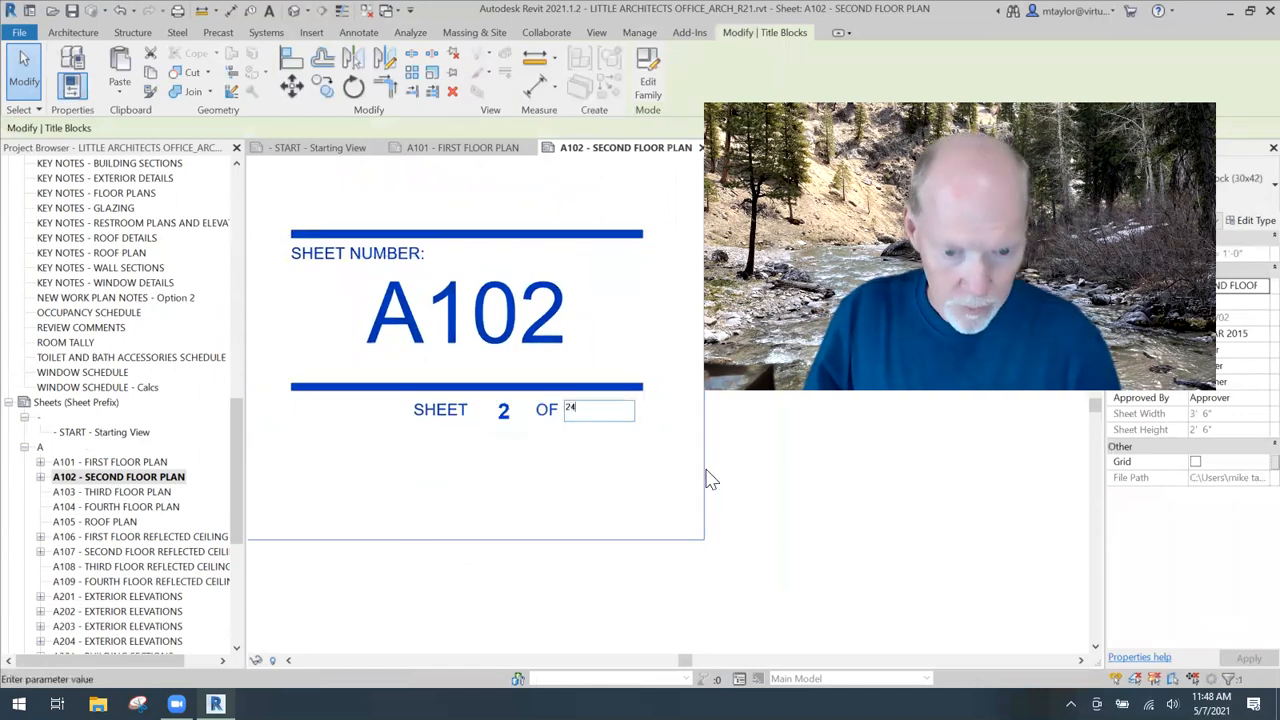
{"action": "type", "text": "24"}
{"action": "left_click", "coordinate": [817, 510]}
{"action": "left_click", "coordinate": [790, 528]}
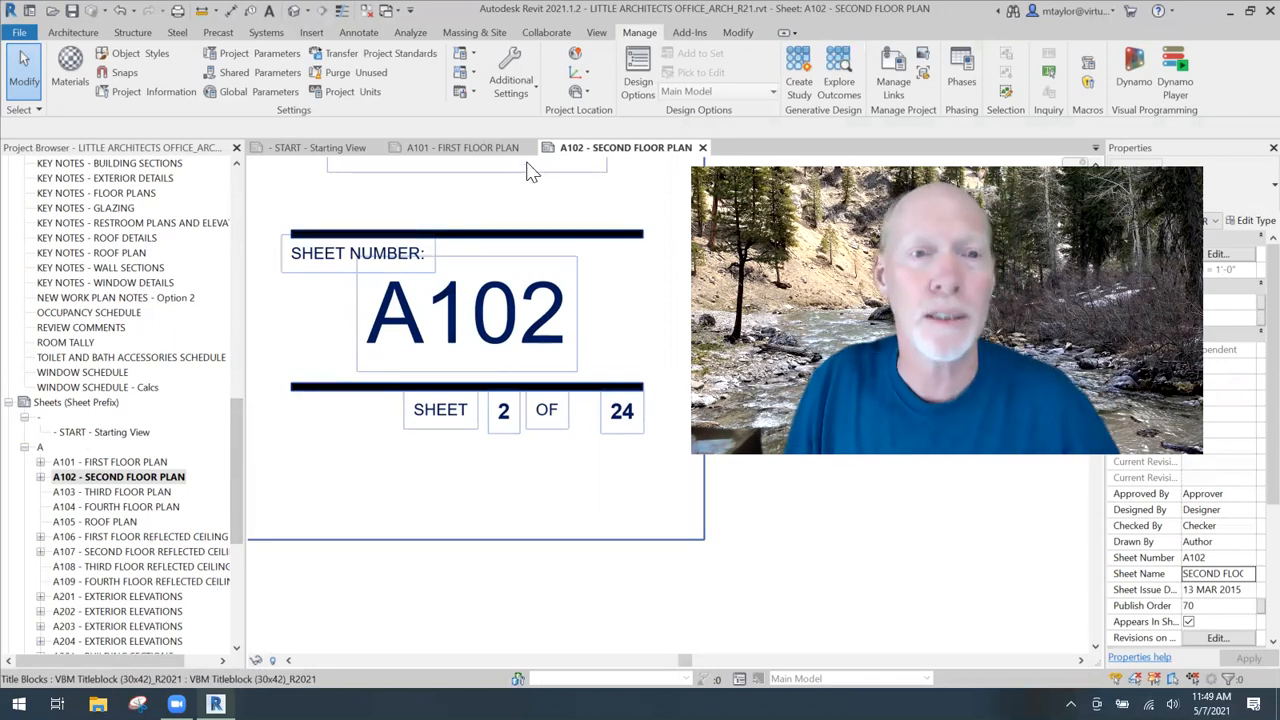
- Start a new Sheet List schedule
{"action": "left_click", "coordinate": [598, 33]}
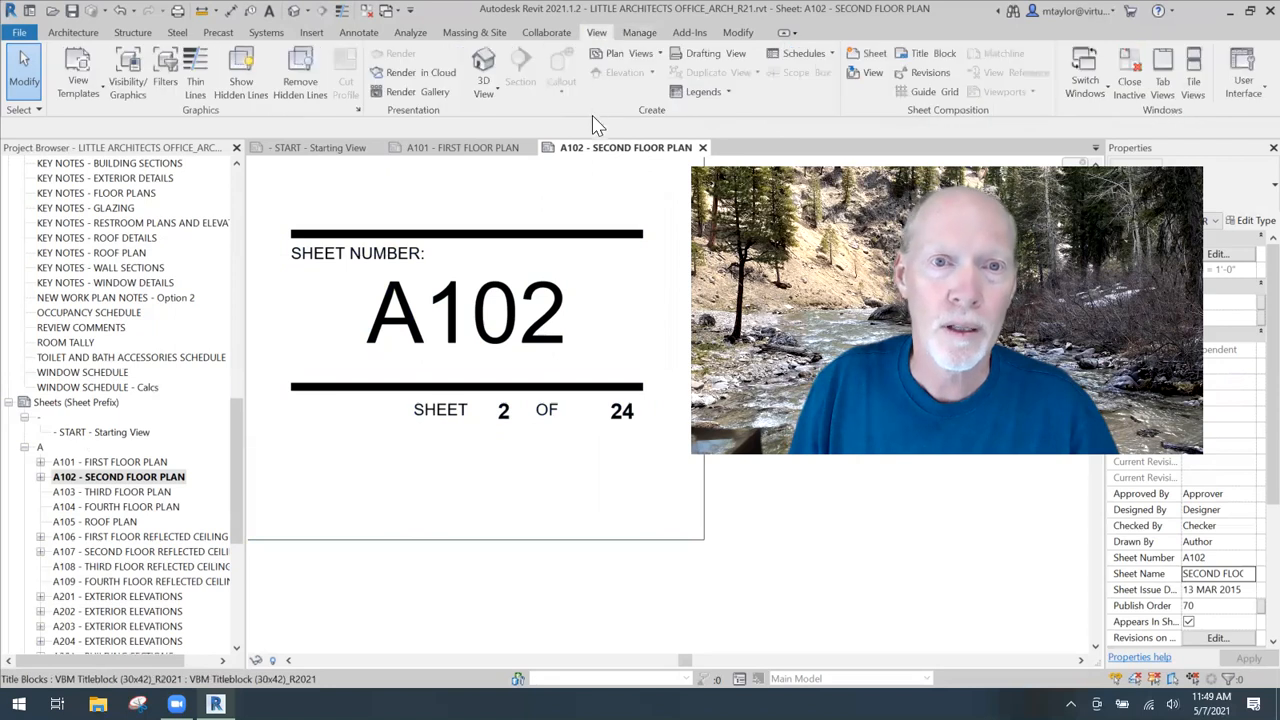
{"action": "left_click", "coordinate": [792, 57]}
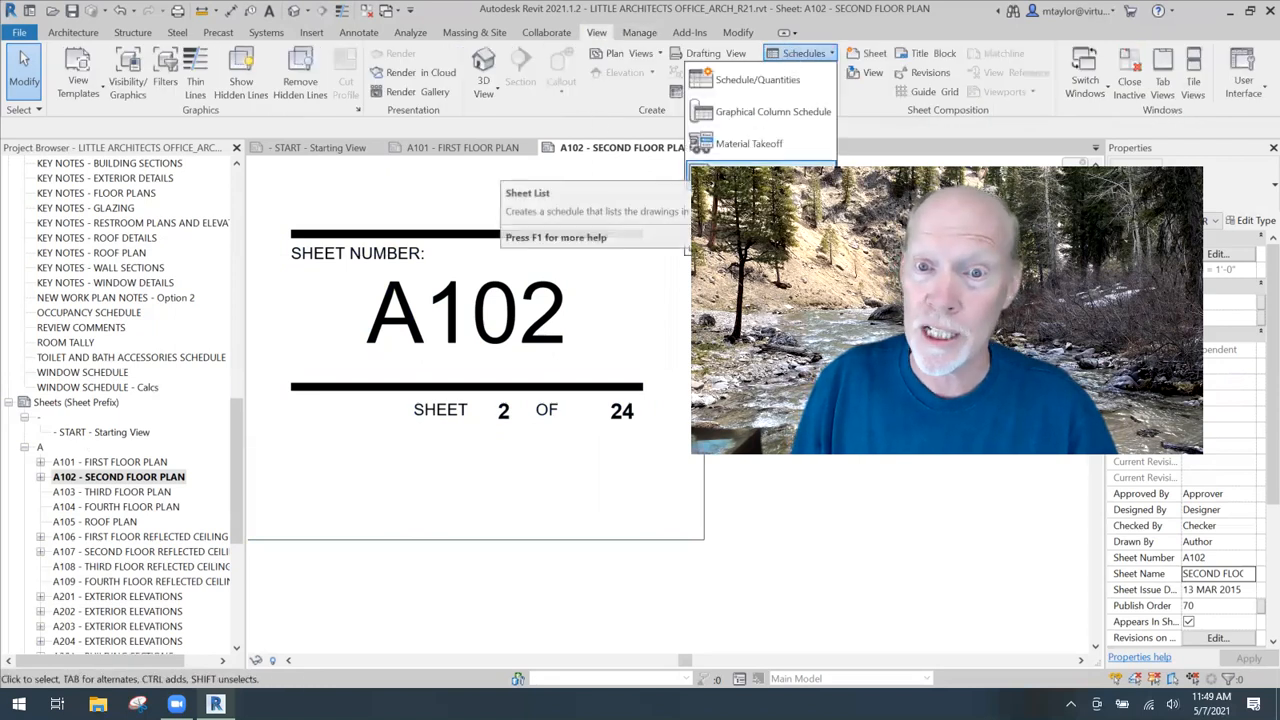
{"action": "left_click", "coordinate": [745, 175]}
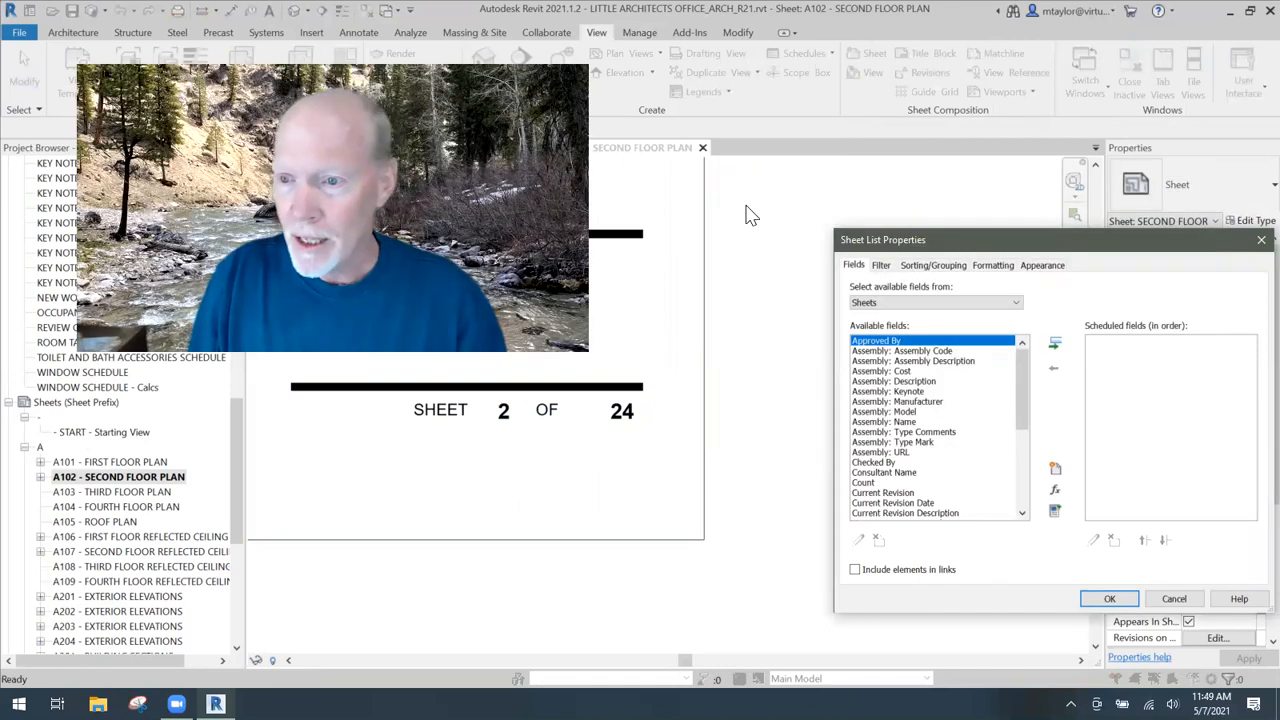
{"action": "left_click_drag", "start_coordinate": [1078, 240], "coordinate": [875, 89]}
- Add the Sheet Number and Sheet Name fields to the sheet list's scheduled fields
{"action": "left_click_drag", "start_coordinate": [820, 251], "coordinate": [820, 310]}
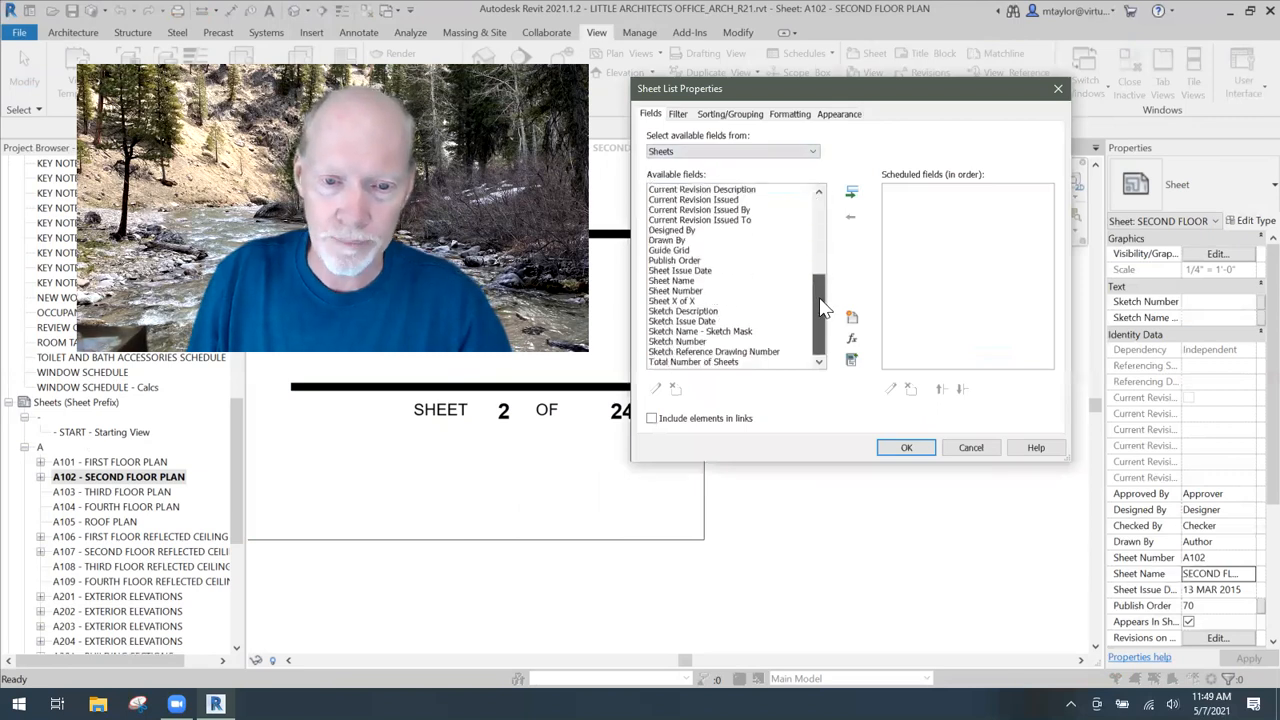
{"action": "left_click", "coordinate": [680, 281]}
{"action": "left_click", "coordinate": [689, 291]}
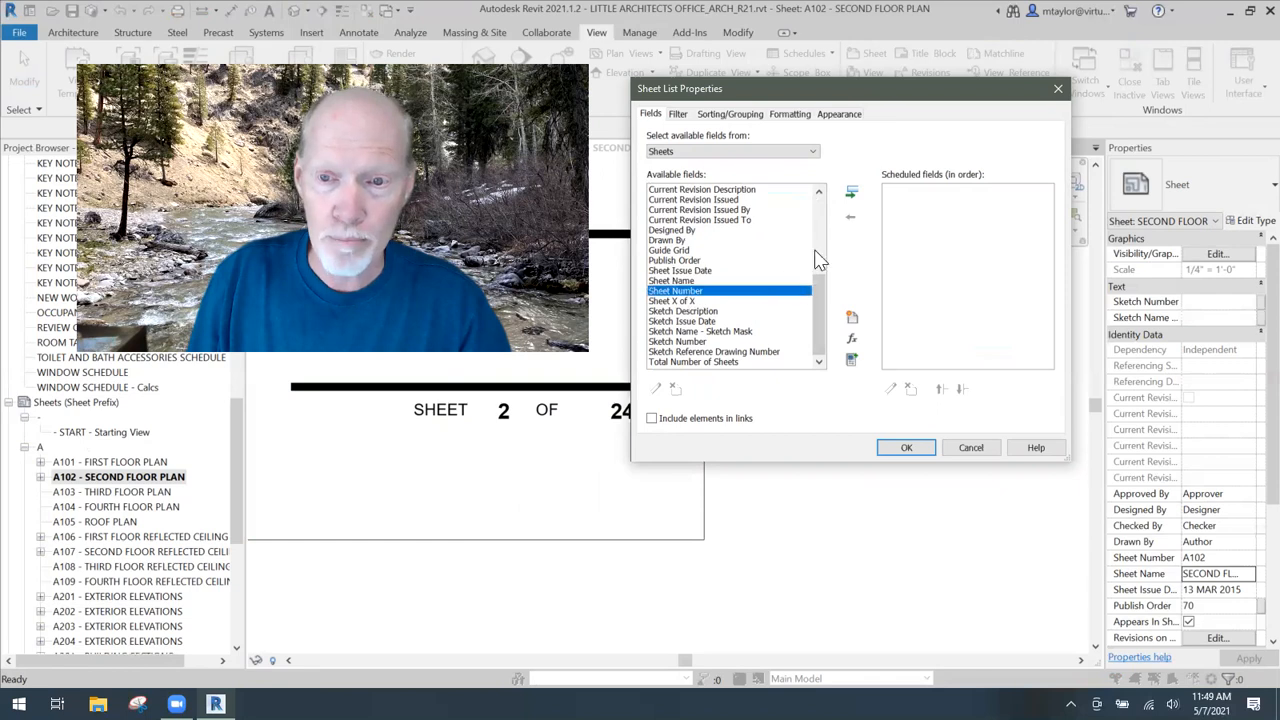
{"action": "left_click", "coordinate": [851, 192]}
{"action": "left_click", "coordinate": [680, 291]}
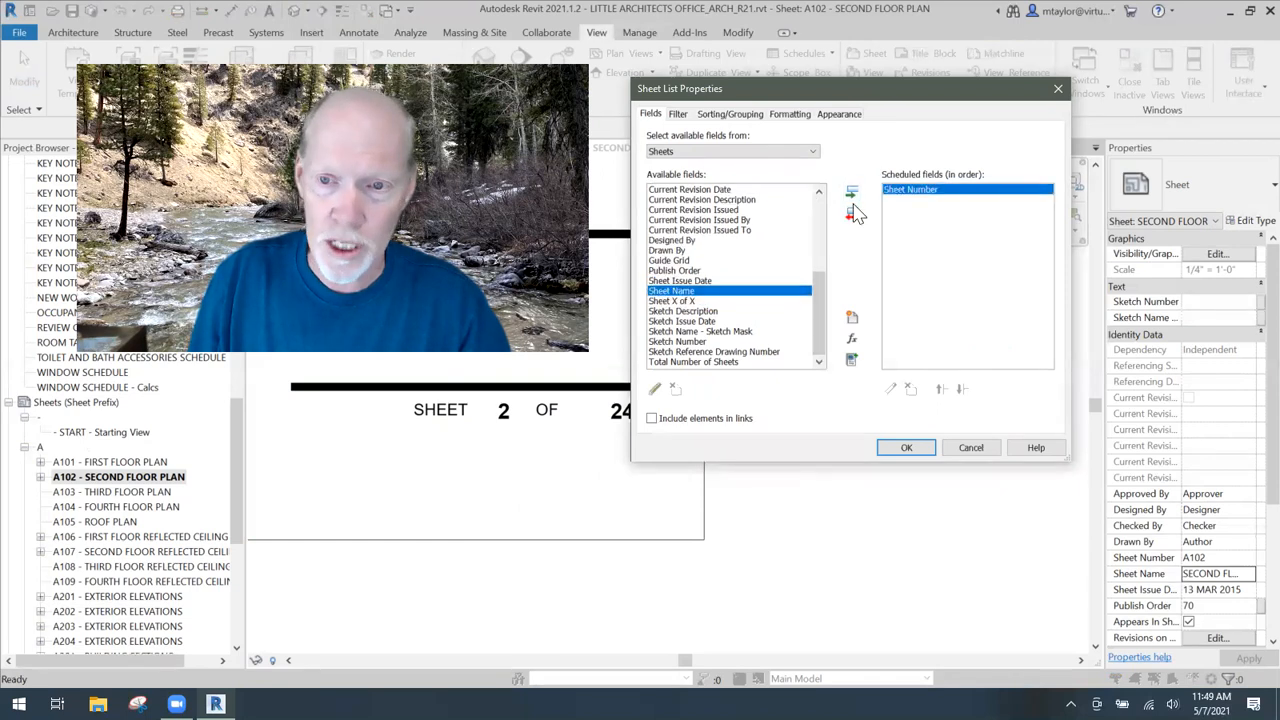
{"action": "left_click", "coordinate": [851, 191]}
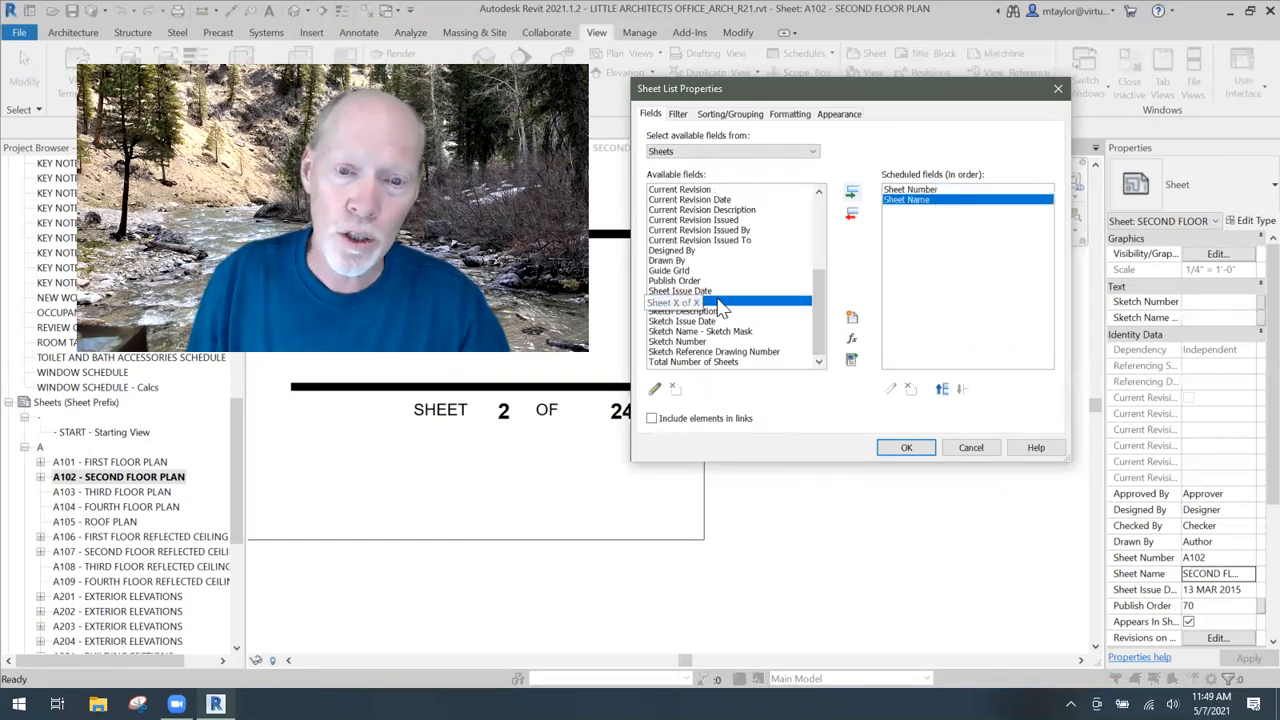
- Add the Sheet X of X and Total Number of Sheets fields in that order after Sheet Name, and create the sheet list
{"action": "left_click", "coordinate": [819, 192]}
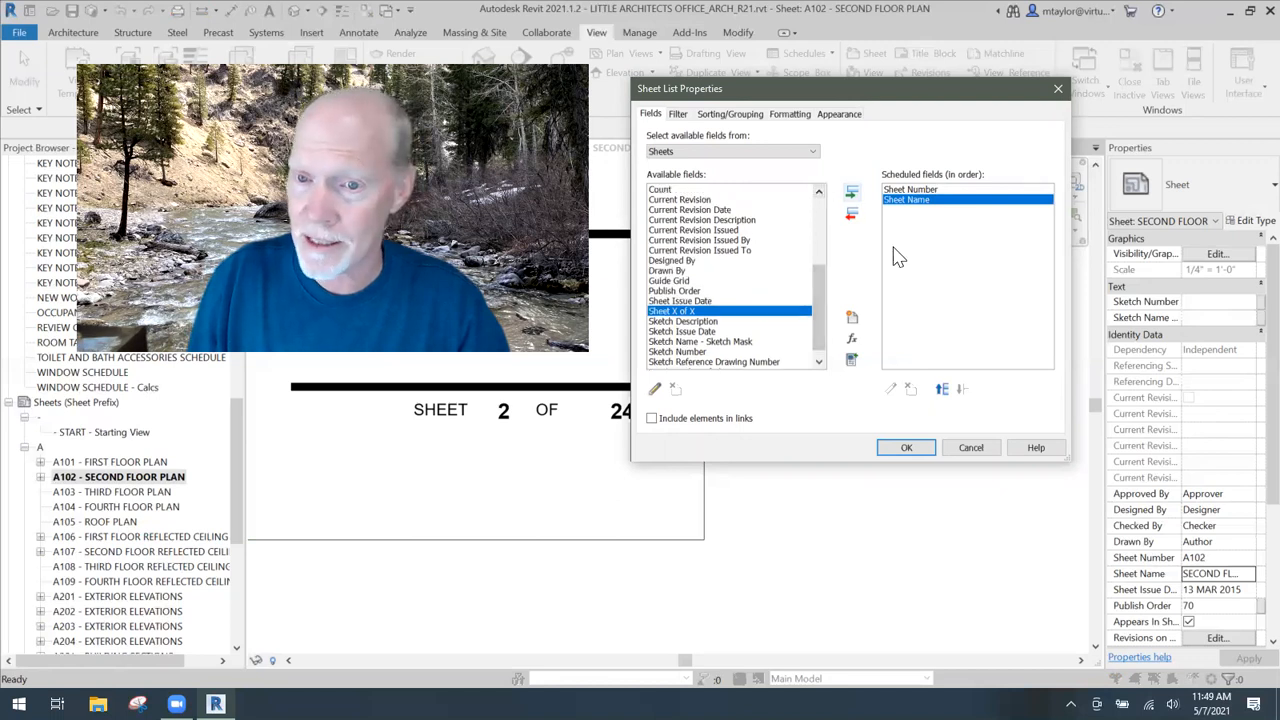
{"action": "left_click", "coordinate": [852, 194]}
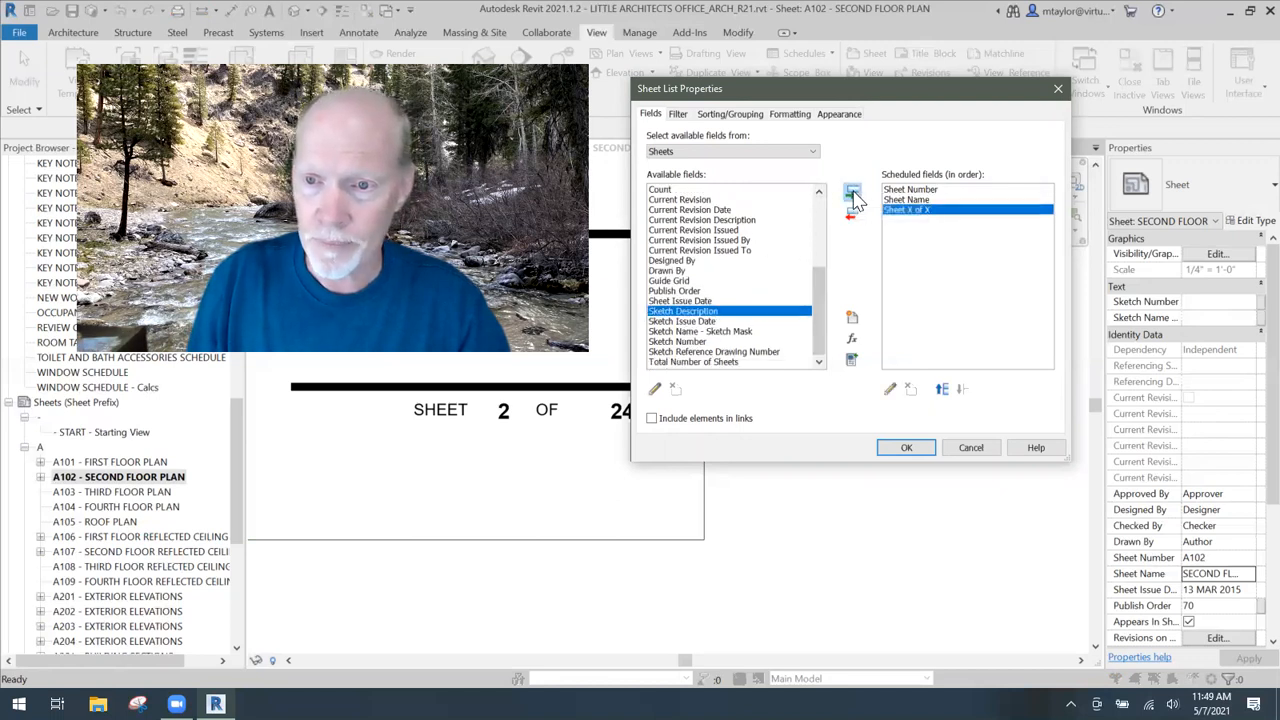
{"action": "left_click", "coordinate": [922, 200]}
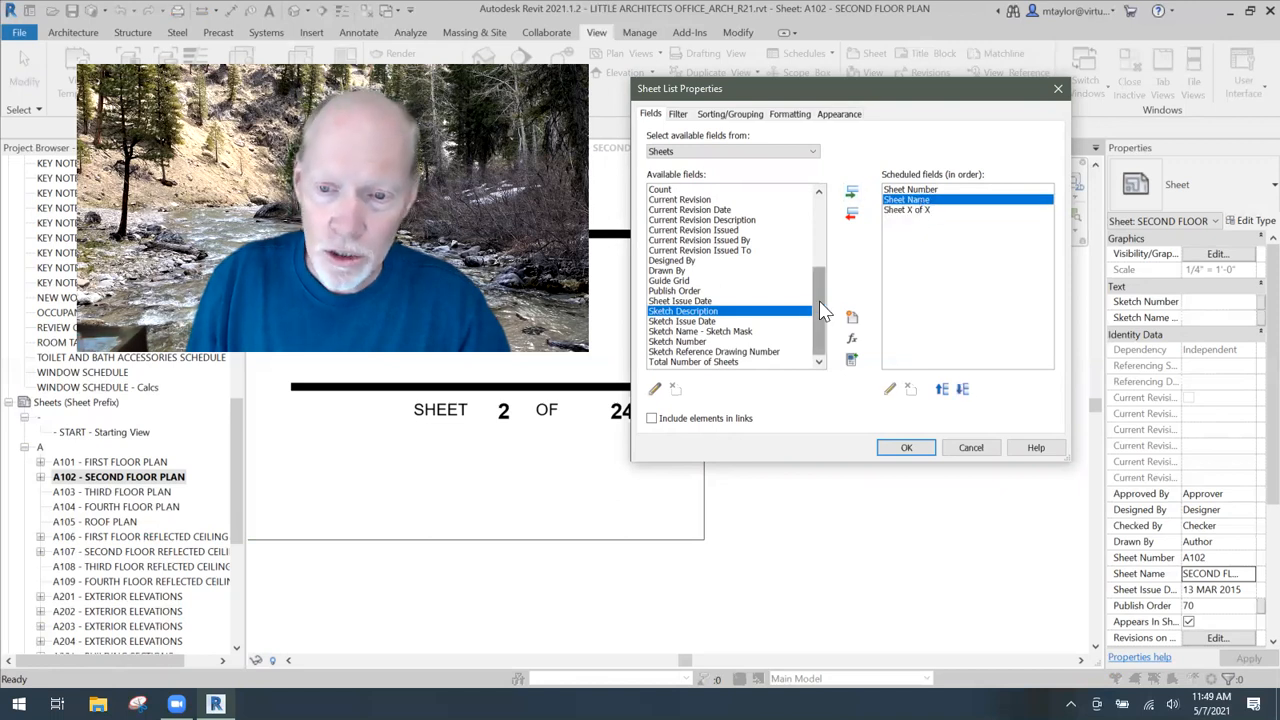
{"action": "left_click", "coordinate": [702, 362]}
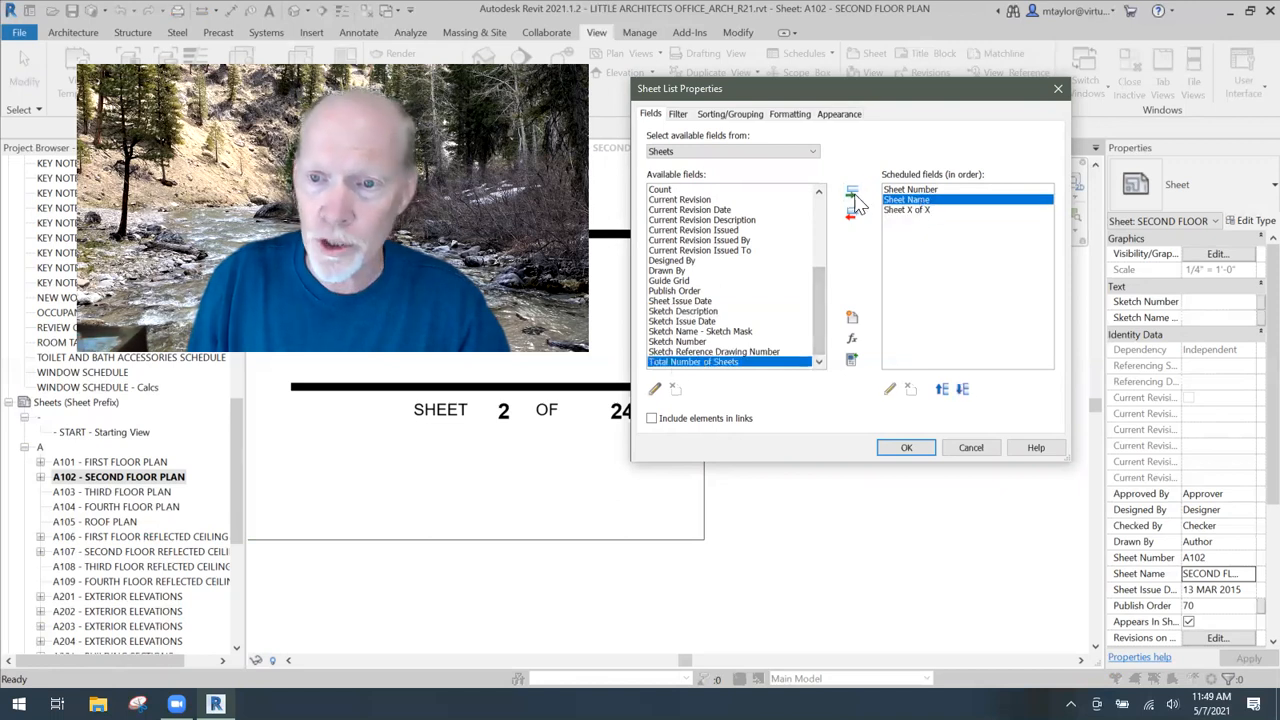
{"action": "left_click", "coordinate": [852, 194]}
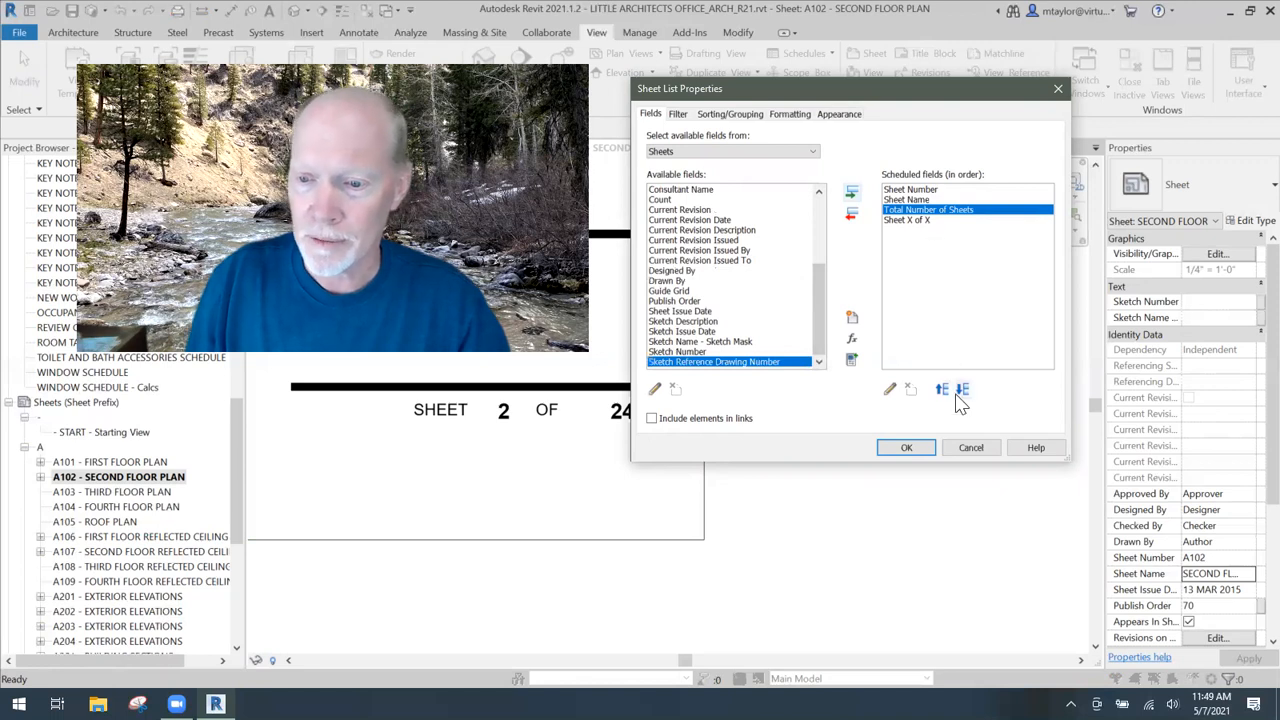
{"action": "left_click", "coordinate": [960, 391]}
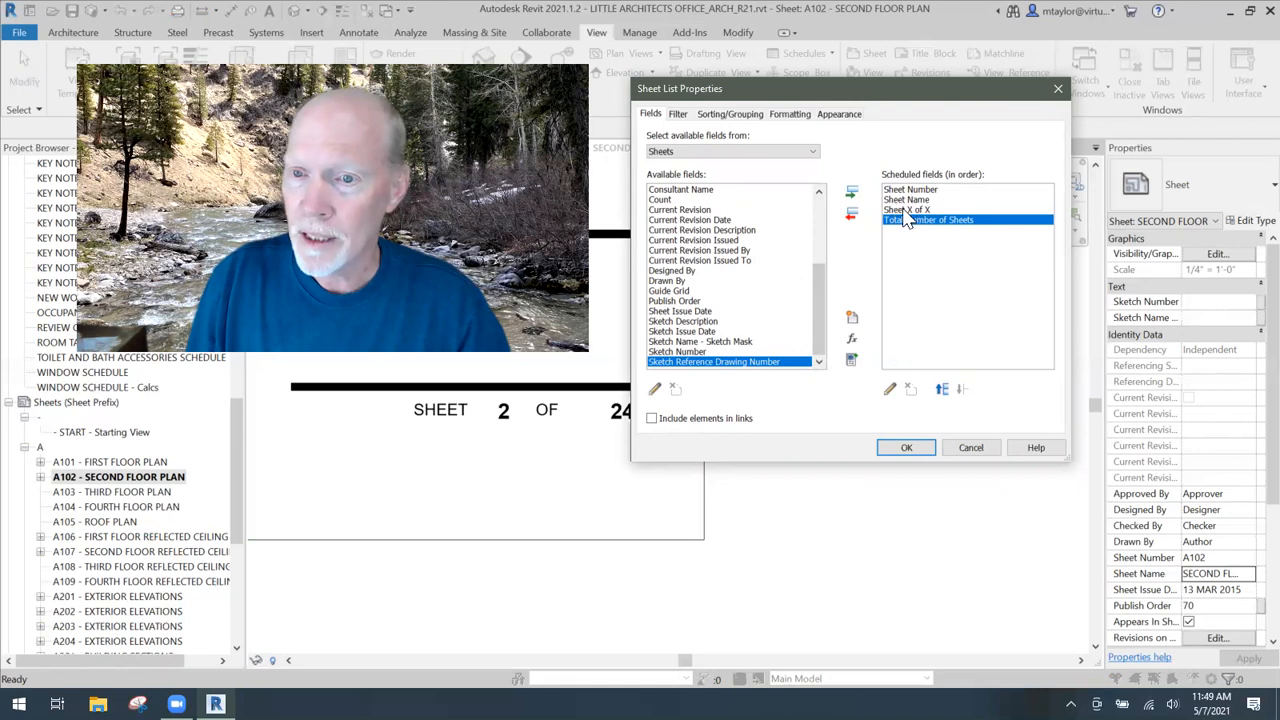
{"action": "left_click", "coordinate": [907, 448]}
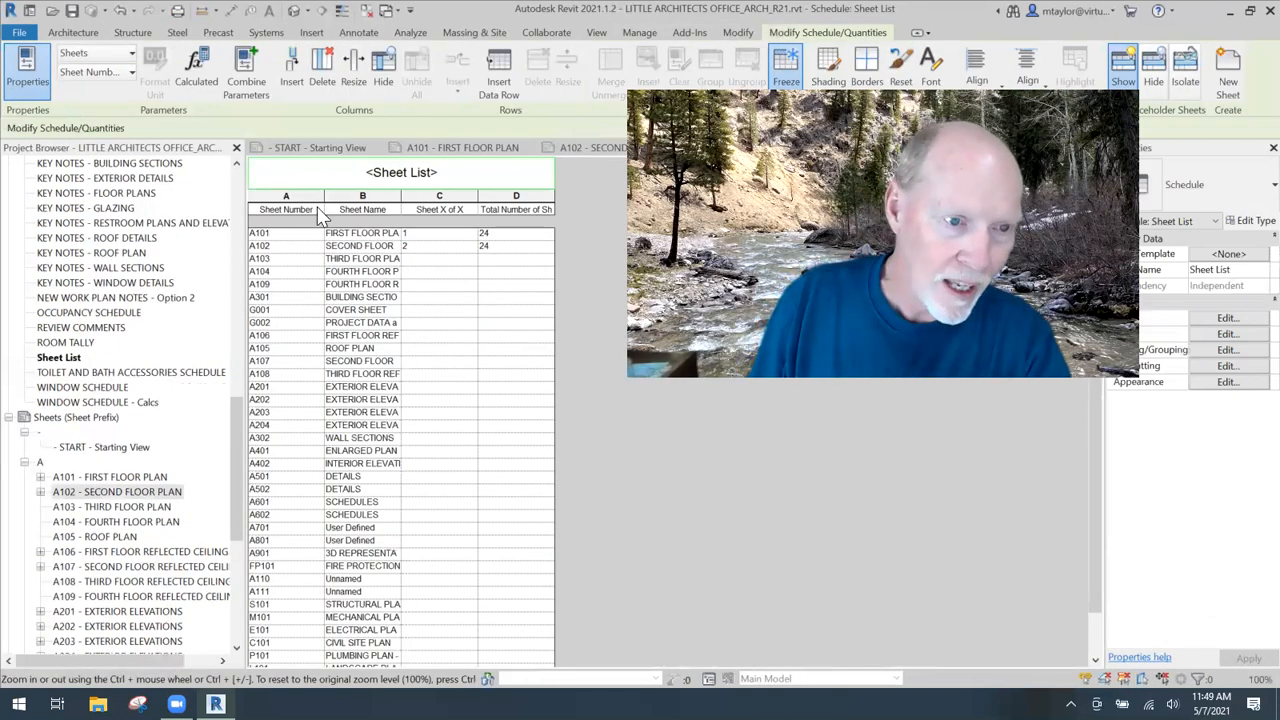
- Widen the Sheet Number column and center the Sheet X of X and Total Number of Sheets columns horizontally
{"action": "left_click_drag", "start_coordinate": [407, 200], "coordinate": [408, 200]}
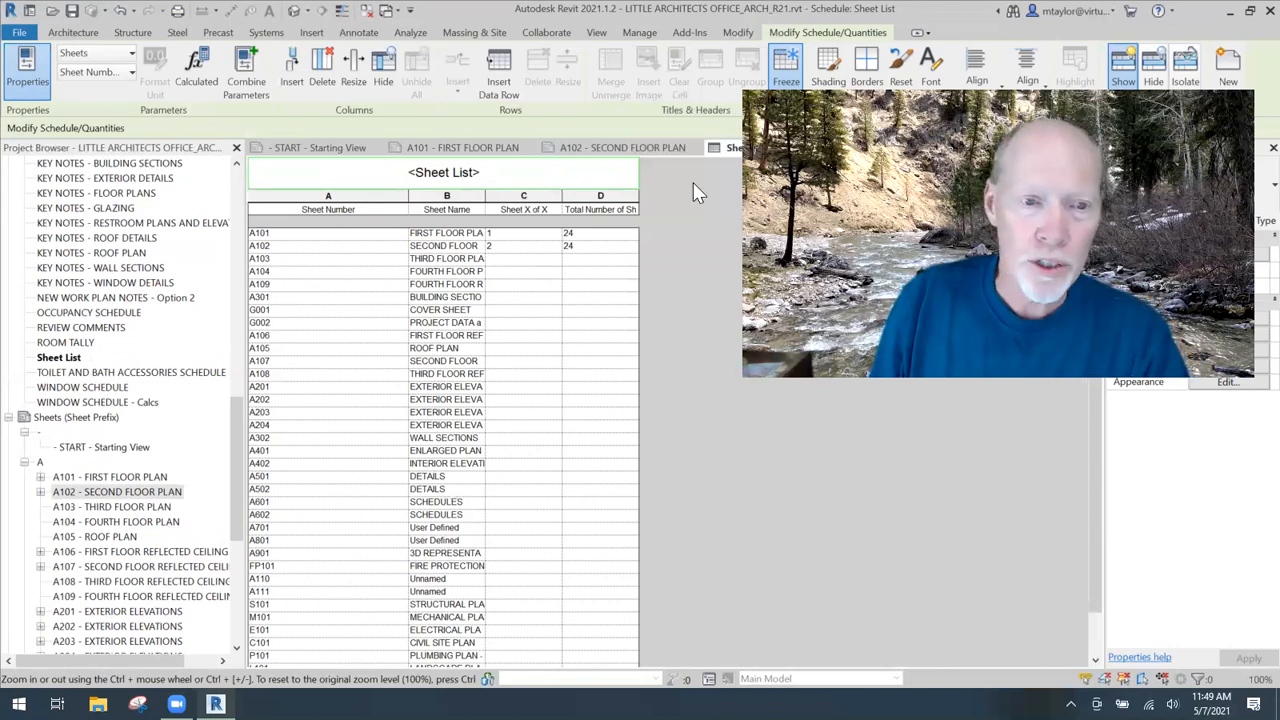
{"action": "left_click", "coordinate": [537, 200]}
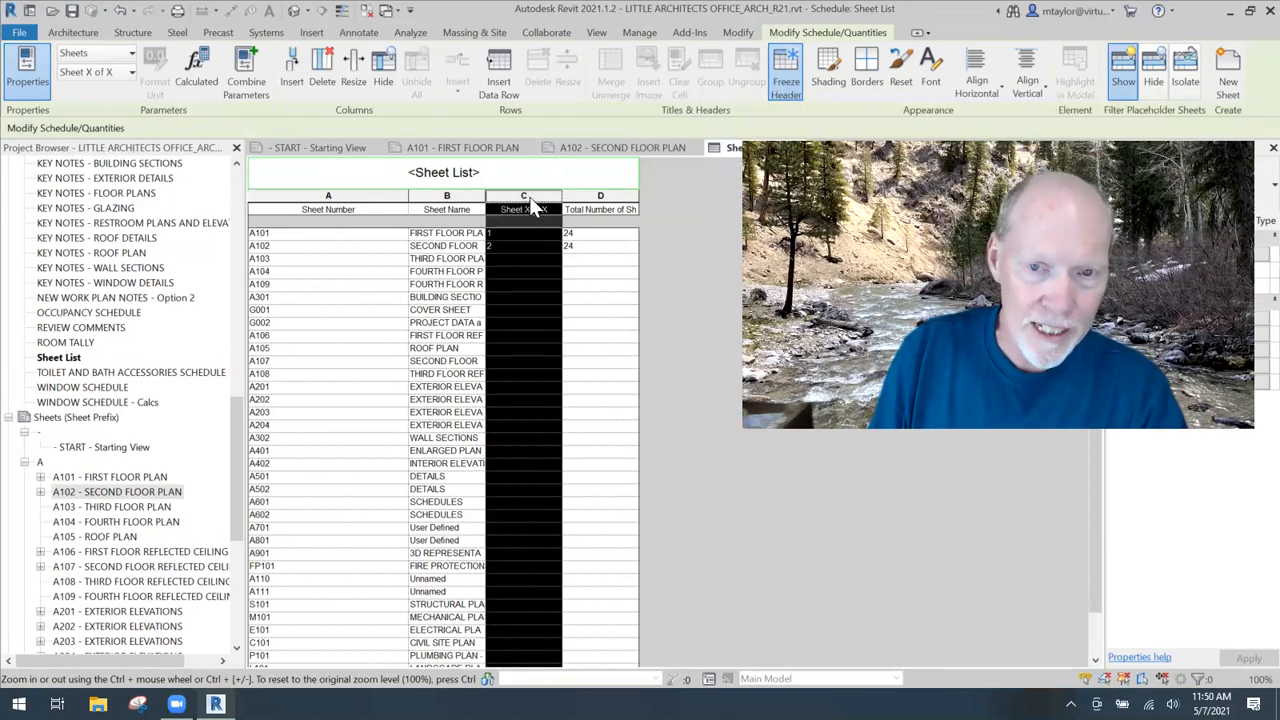
{"action": "left_click", "coordinate": [986, 75]}
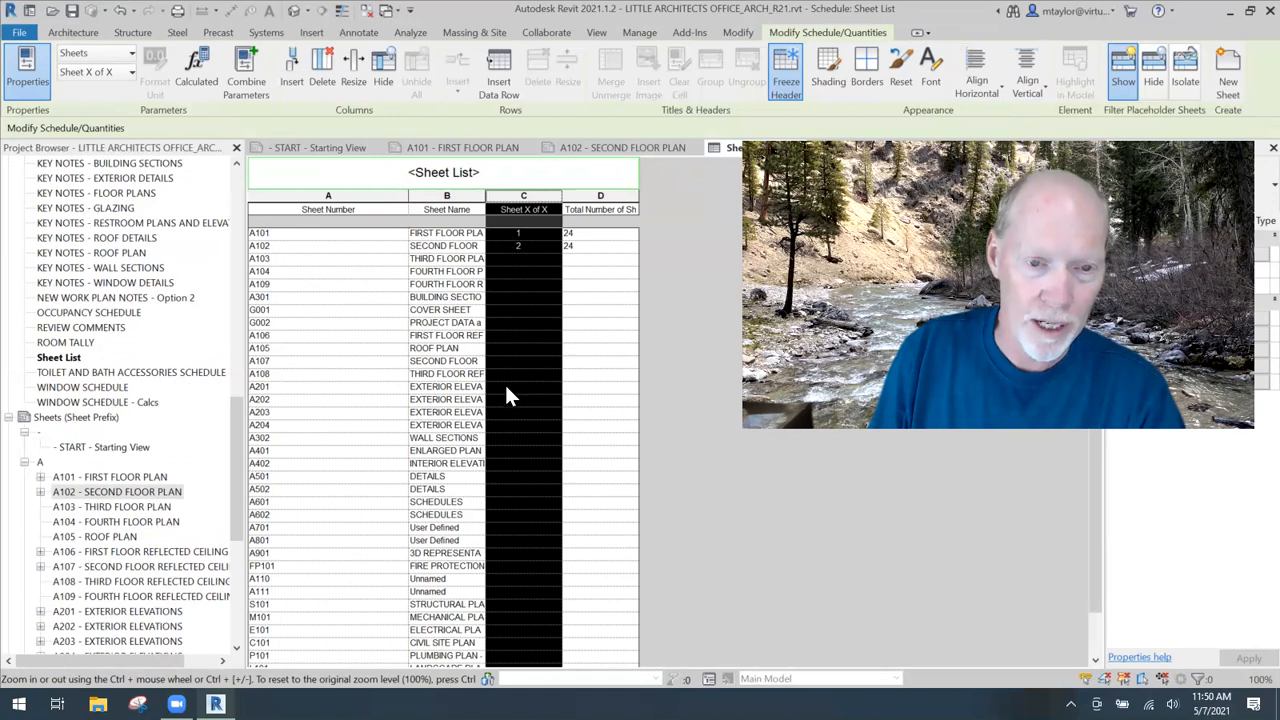
{"action": "left_click", "coordinate": [600, 197]}
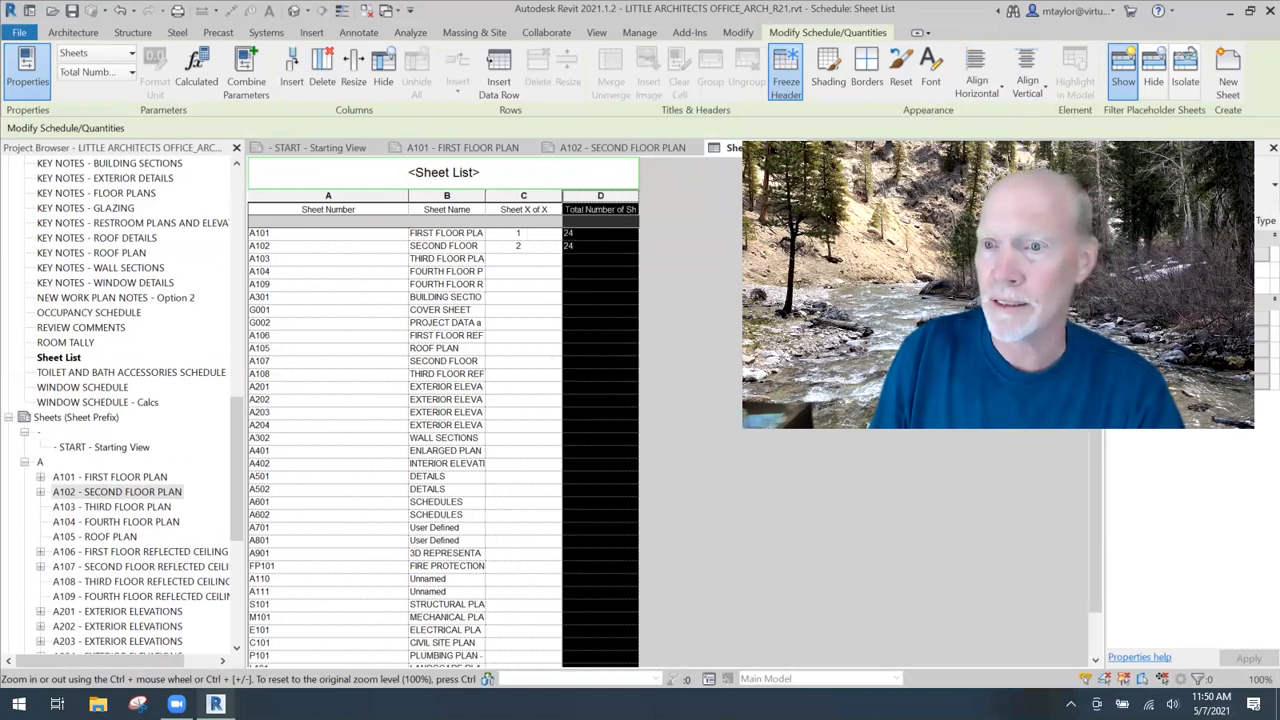
{"action": "left_click", "coordinate": [976, 80]}
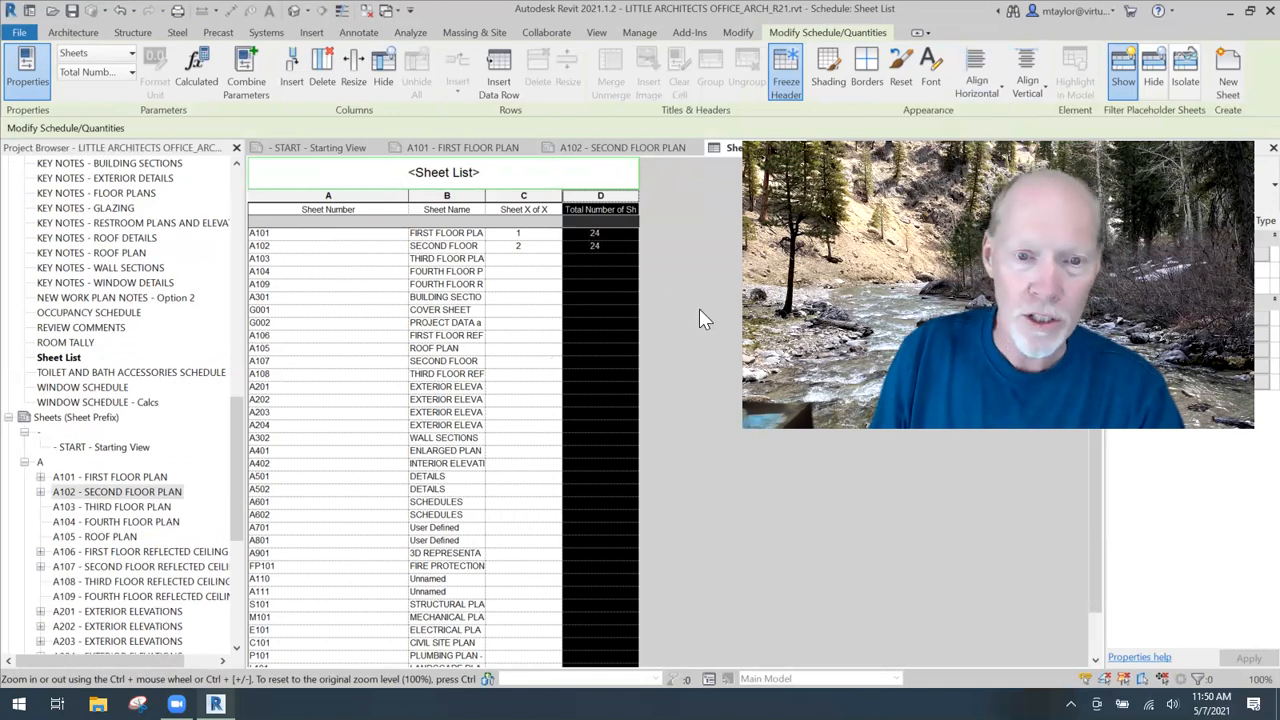
- Center the narrowed Sheet Number column horizontally and widen the Sheet Name column
{"action": "left_click_drag", "start_coordinate": [408, 209], "coordinate": [346, 209]}
{"action": "left_click", "coordinate": [296, 197]}
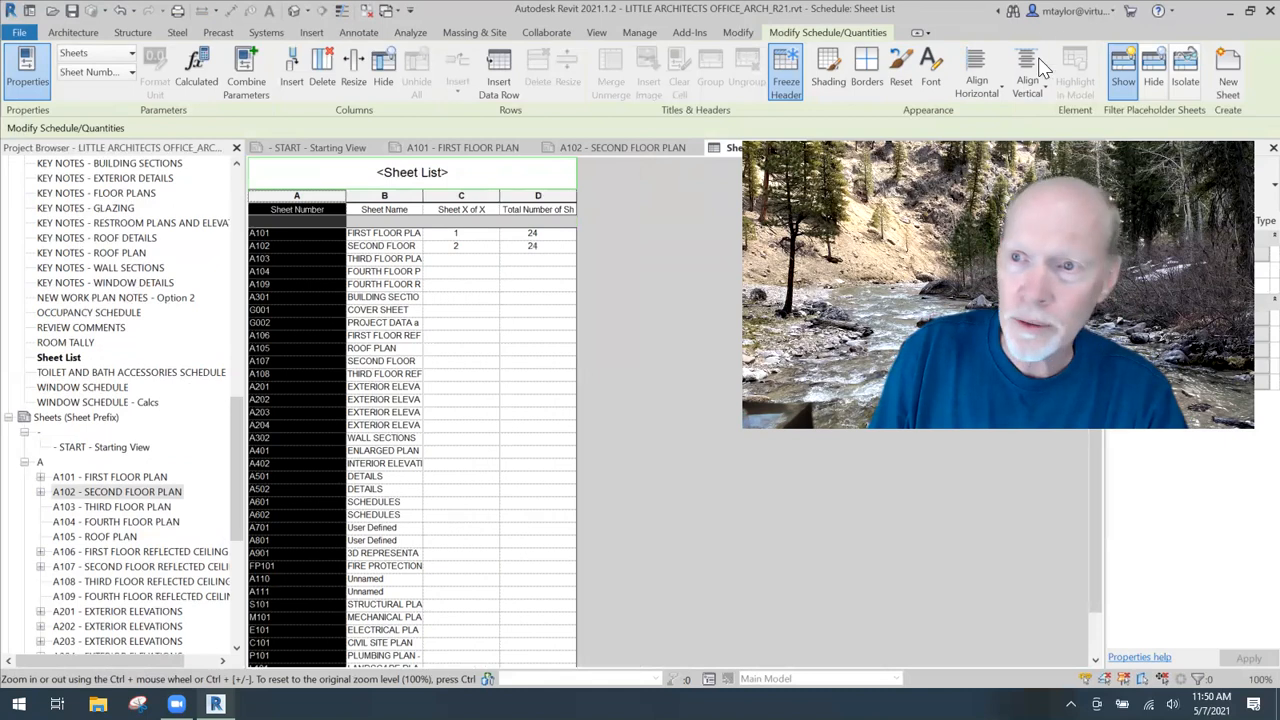
{"action": "left_click", "coordinate": [976, 80]}
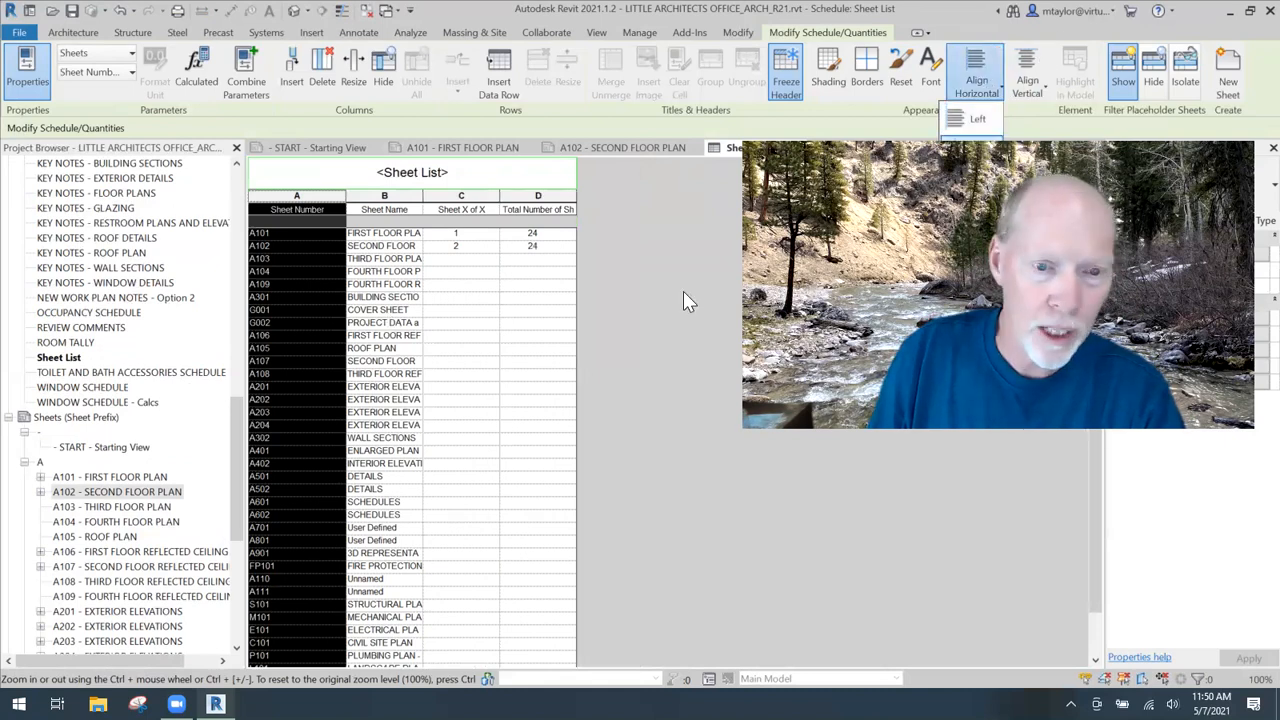
{"action": "left_click_drag", "start_coordinate": [425, 193], "coordinate": [448, 193]}
- Enter Sheet X of X values 3 through 7 in the sheet list for A103, A104, A109, A301 and G001
{"action": "left_click", "coordinate": [494, 233]}
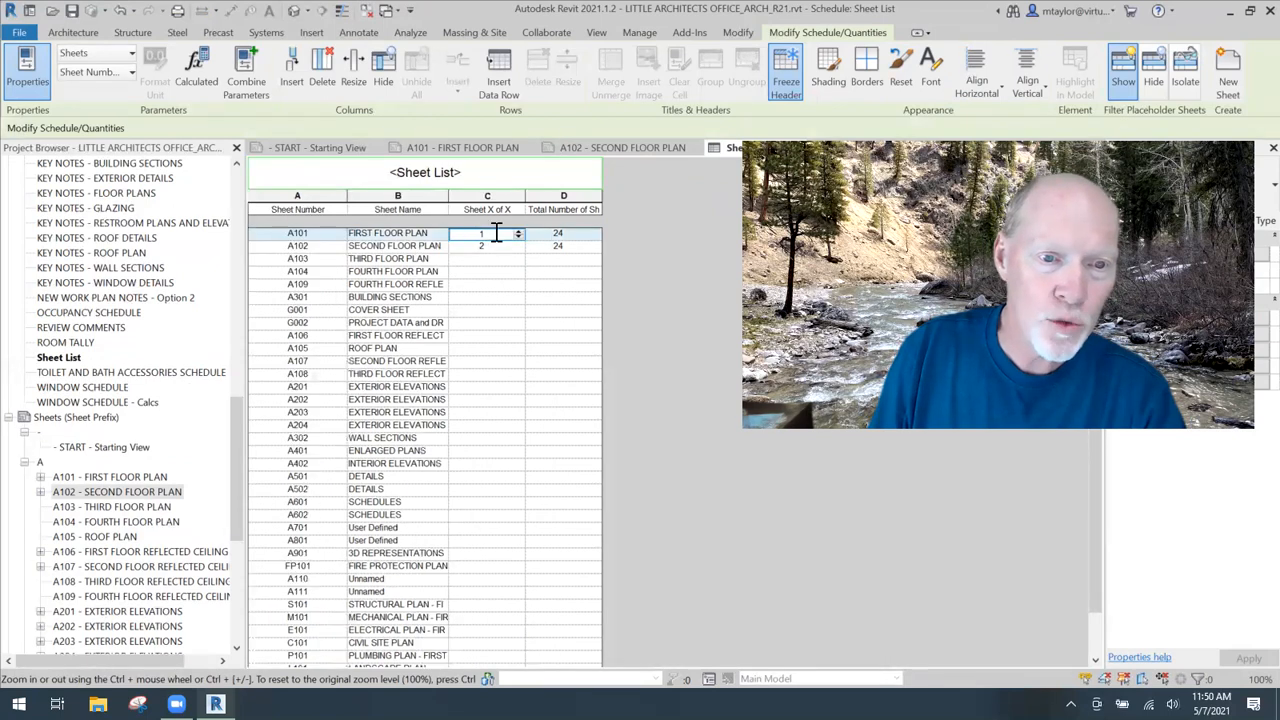
{"action": "left_click", "coordinate": [484, 259]}
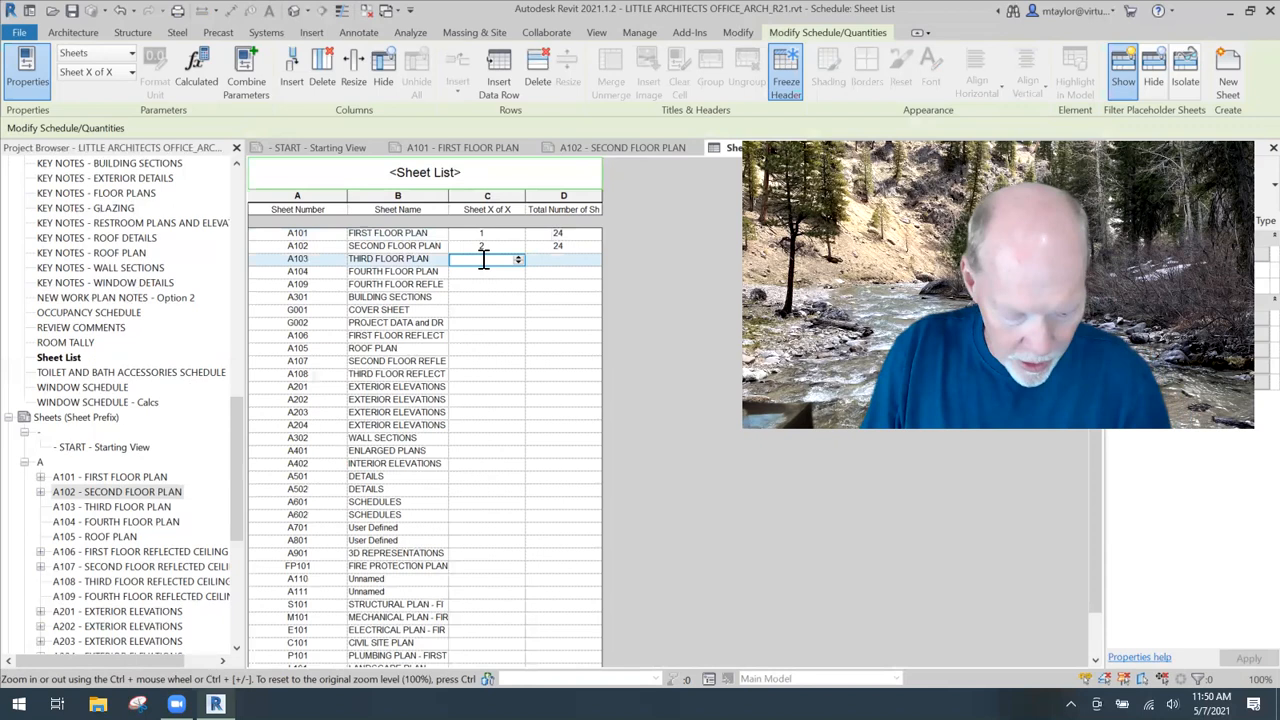
{"action": "type", "text": "3"}
{"action": "left_click", "coordinate": [484, 271]}
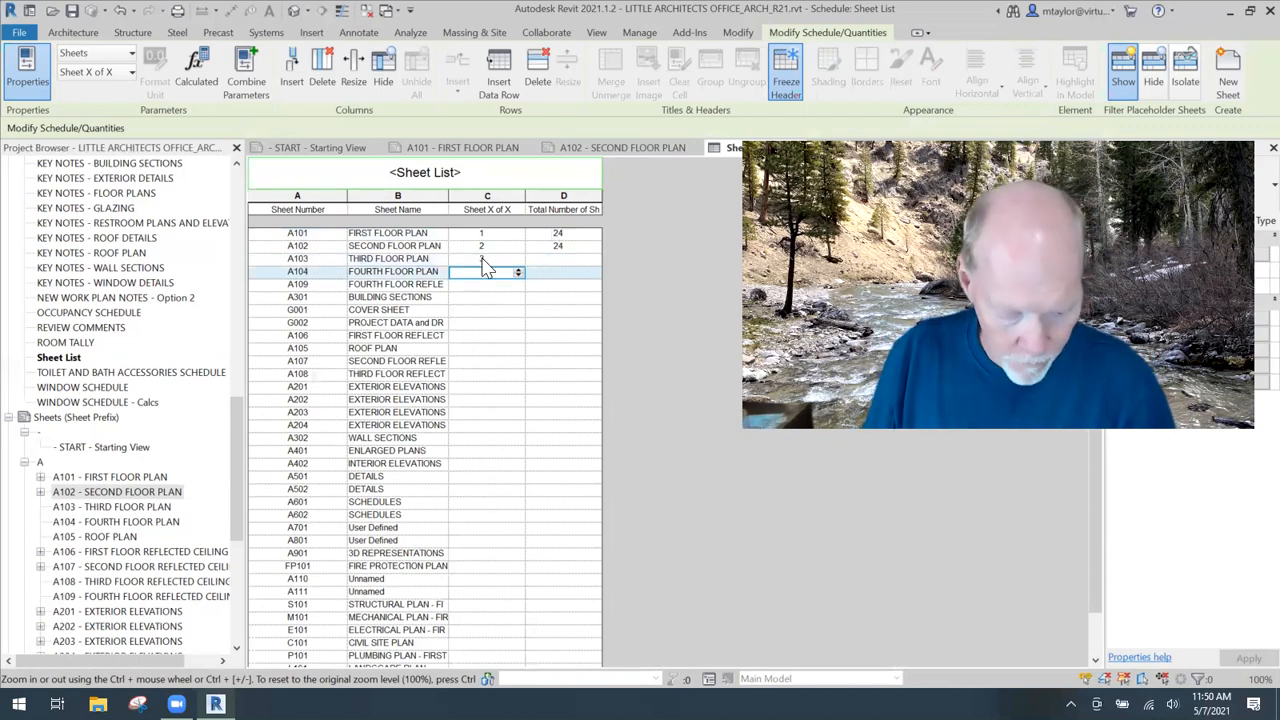
{"action": "type", "text": "4"}
{"action": "key", "text": "Return"}
{"action": "type", "text": "5"}
{"action": "key", "text": "Return"}
{"action": "type", "text": "6"}
{"action": "key", "text": "Return"}
{"action": "type", "text": "7"}
{"action": "key", "text": "Return"}
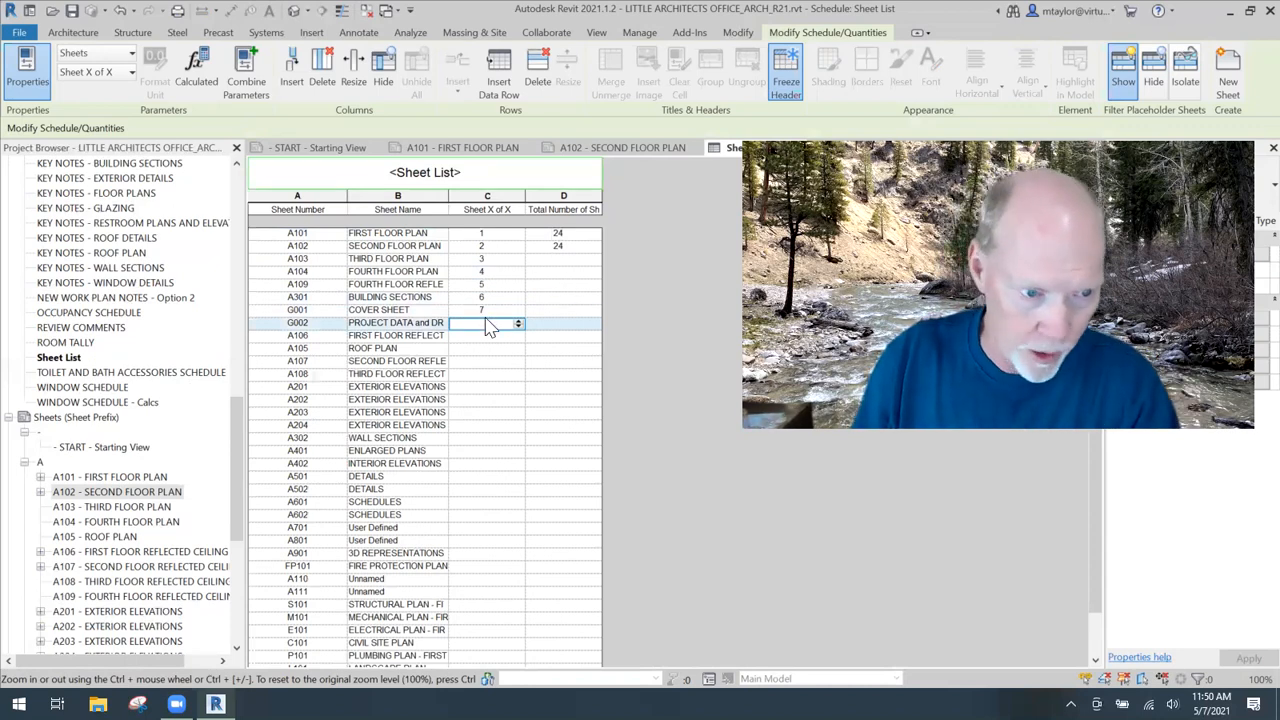
- Widen the Total Number of Sheets column and enter 24 in it for A103, A104, A109, A301 and G001
{"action": "left_click", "coordinate": [562, 260]}
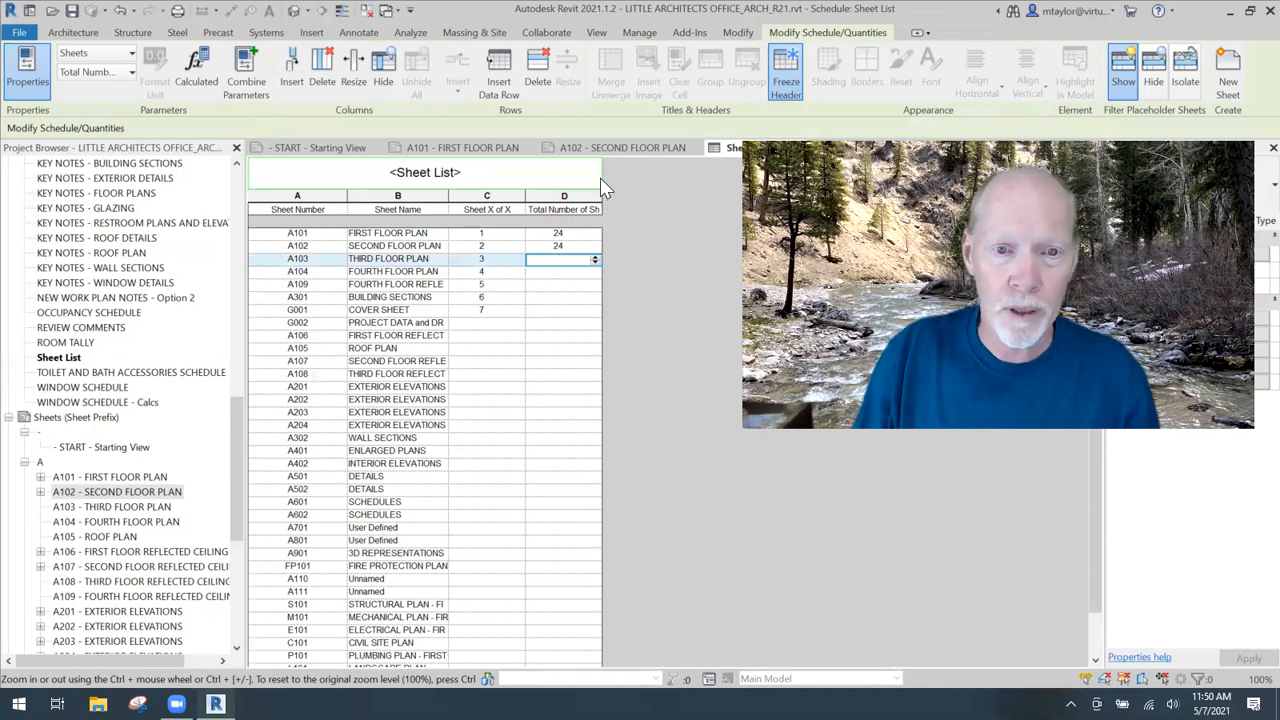
{"action": "left_click_drag", "start_coordinate": [601, 197], "coordinate": [668, 197]}
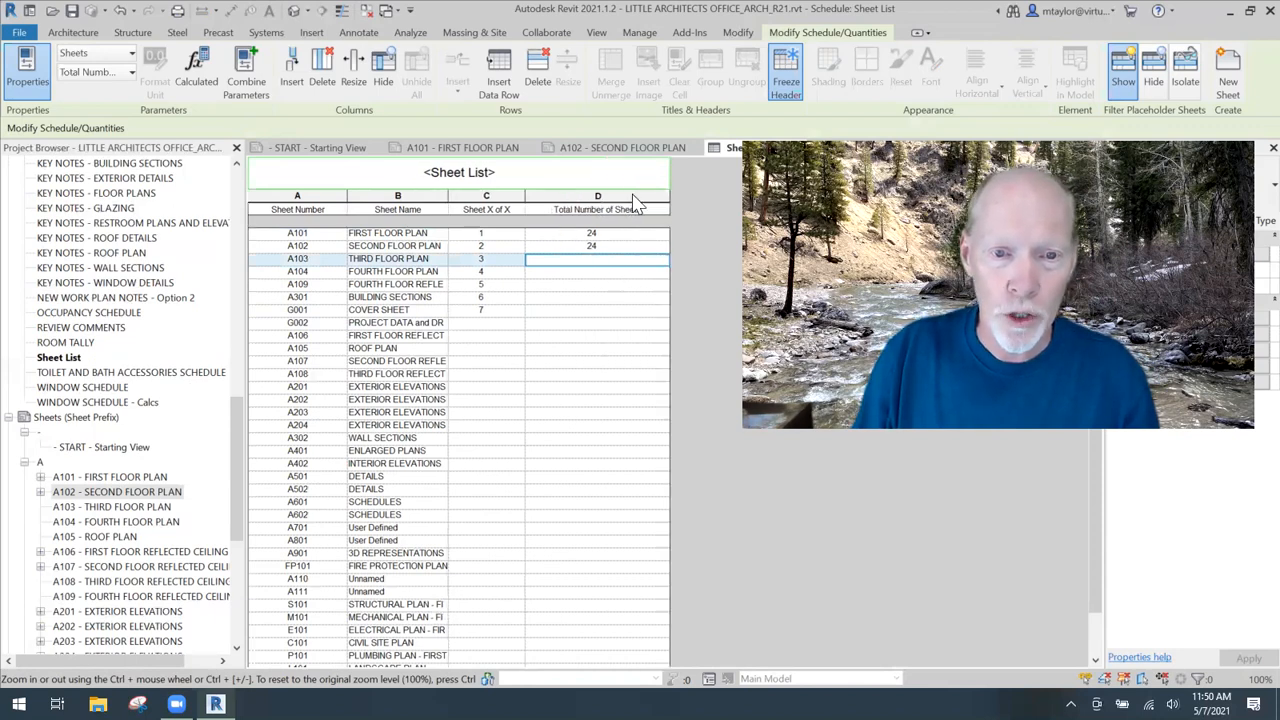
{"action": "left_click", "coordinate": [594, 258]}
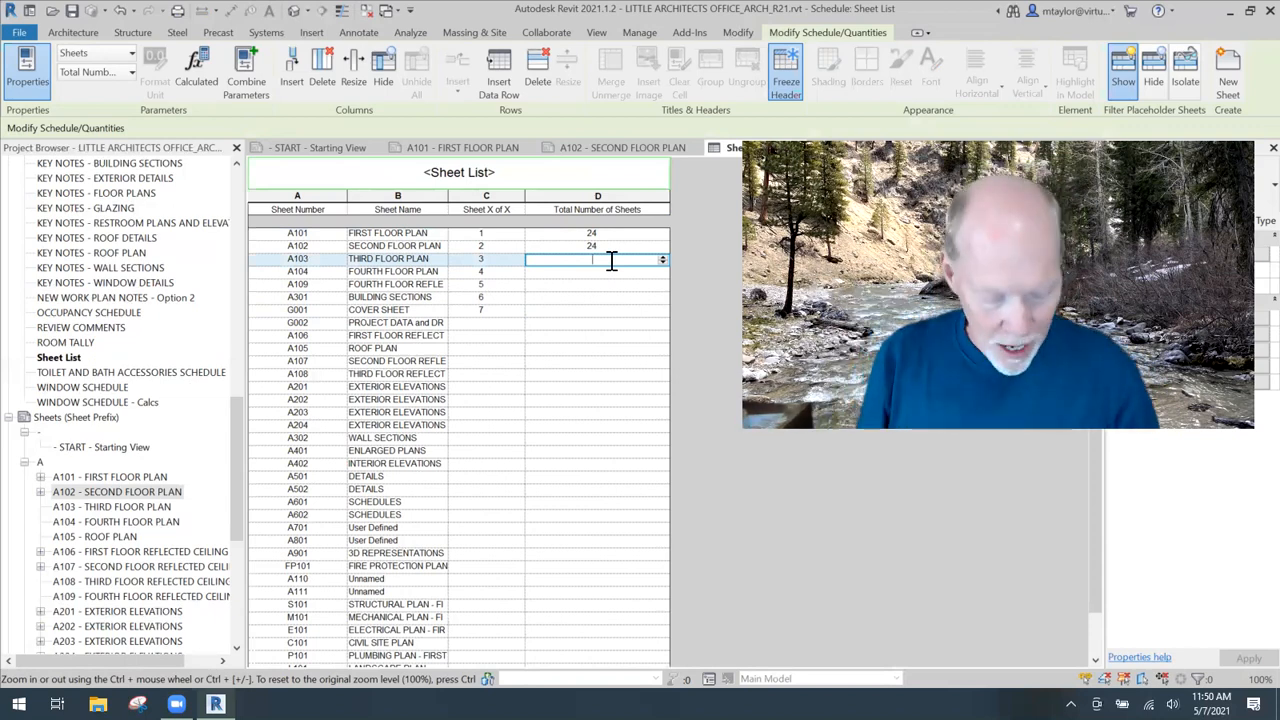
{"action": "left_click", "coordinate": [614, 272]}
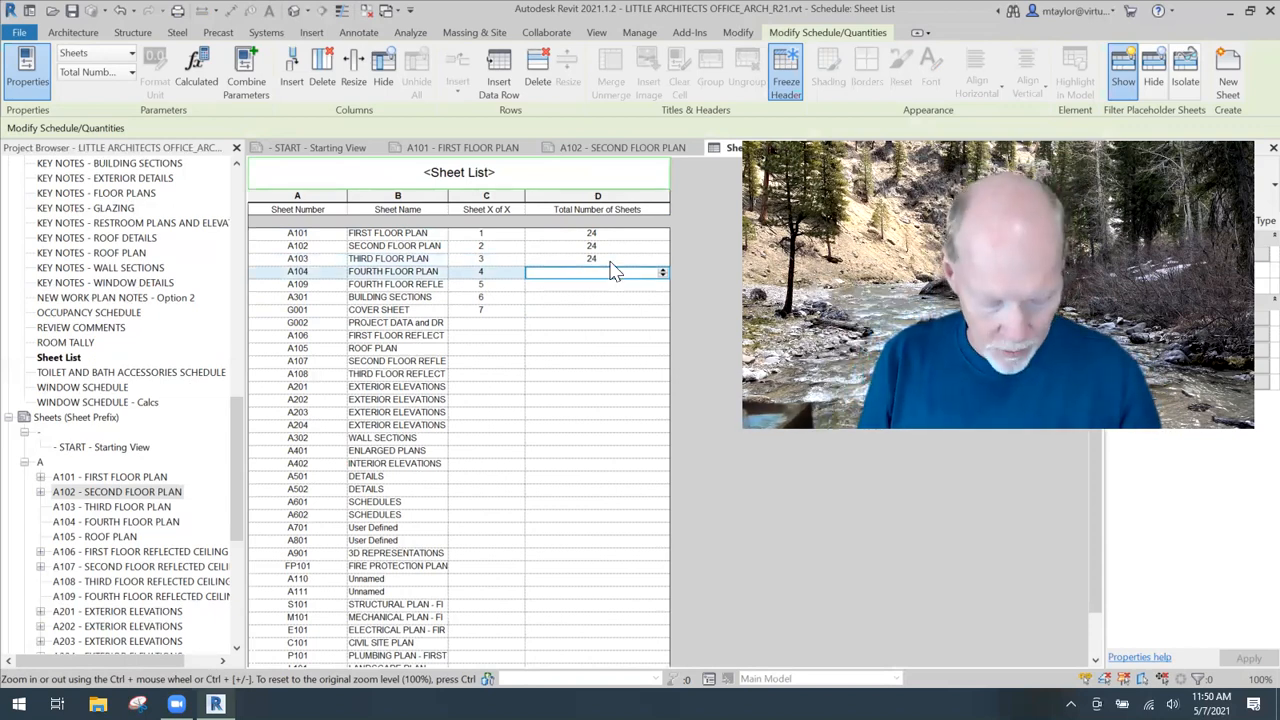
{"action": "key", "text": "Return"}
{"action": "key", "text": "Return"}
{"action": "type", "text": "24"}
{"action": "key", "text": "Return"}
{"action": "type", "text": "24"}
{"action": "key", "text": "Return"}
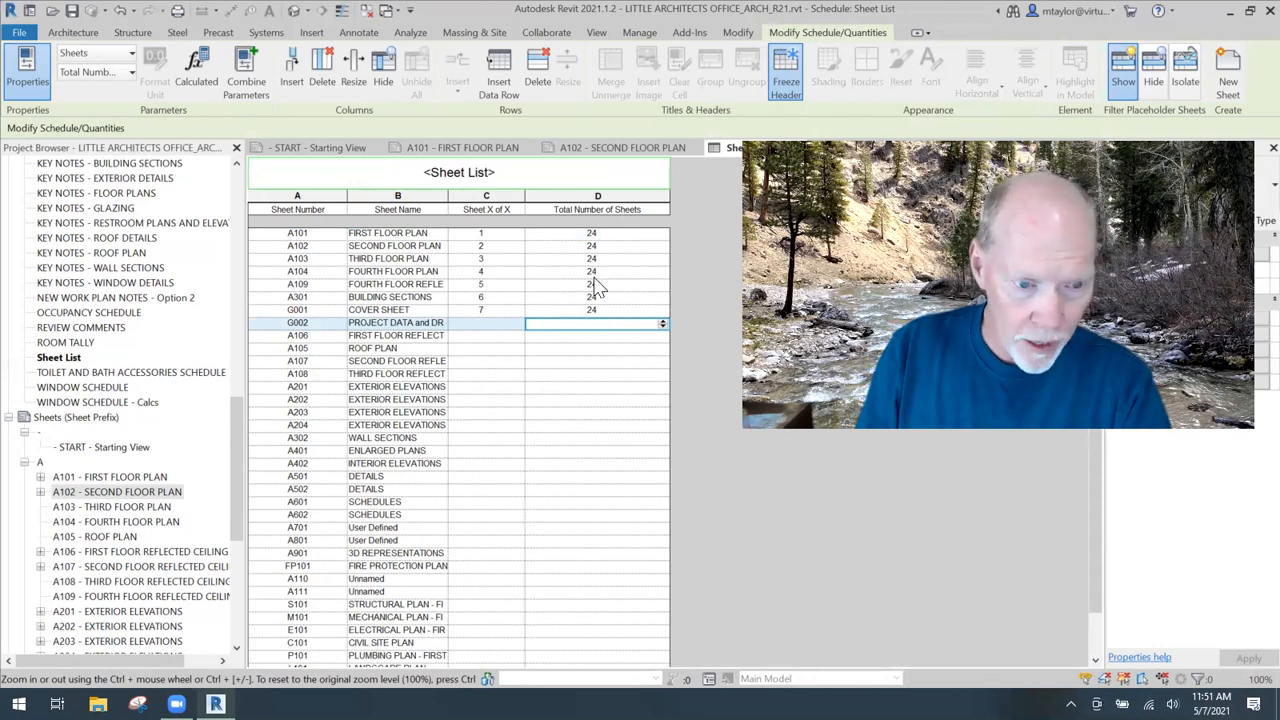
- Open sheet A104 - FOURTH FLOOR PLAN and check the sheet numbering line in its title block
{"action": "double_click", "coordinate": [98, 522]}
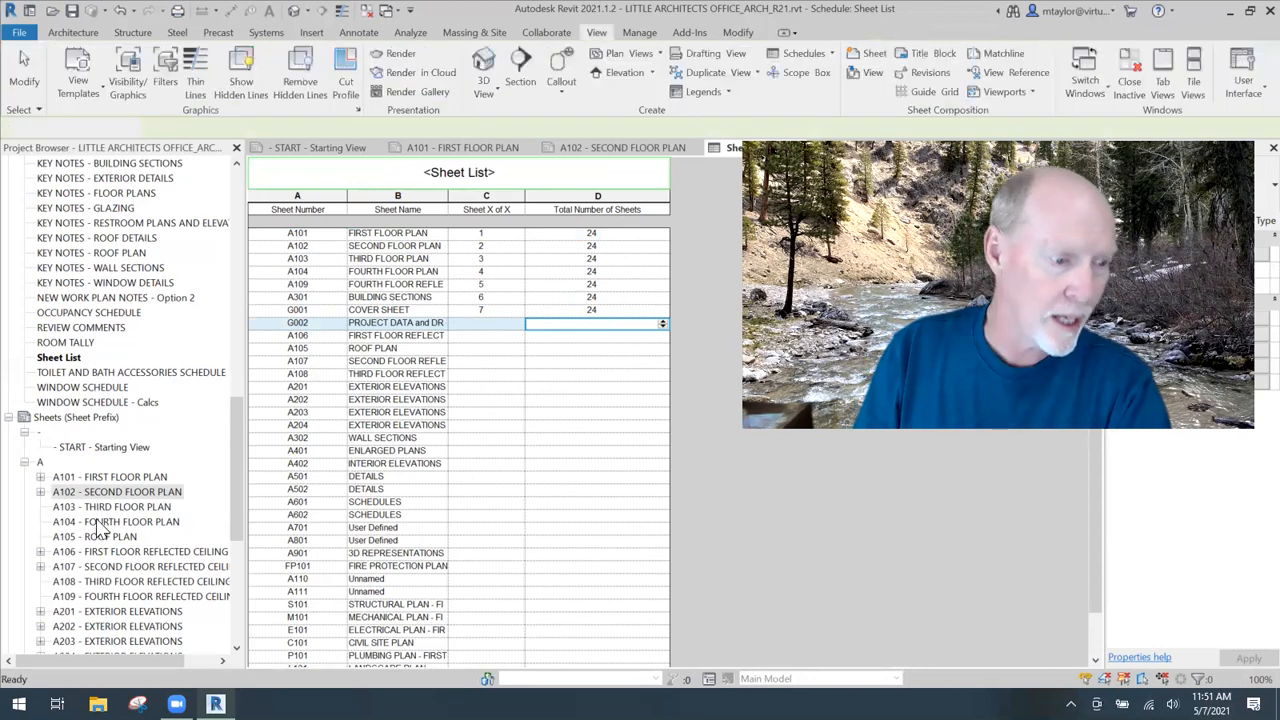
{"action": "middle_click_drag", "start_coordinate": [1046, 603], "coordinate": [558, 380]}
{"action": "scroll", "coordinate": [560, 381], "scroll_direction": "up", "scroll_amount": 5}
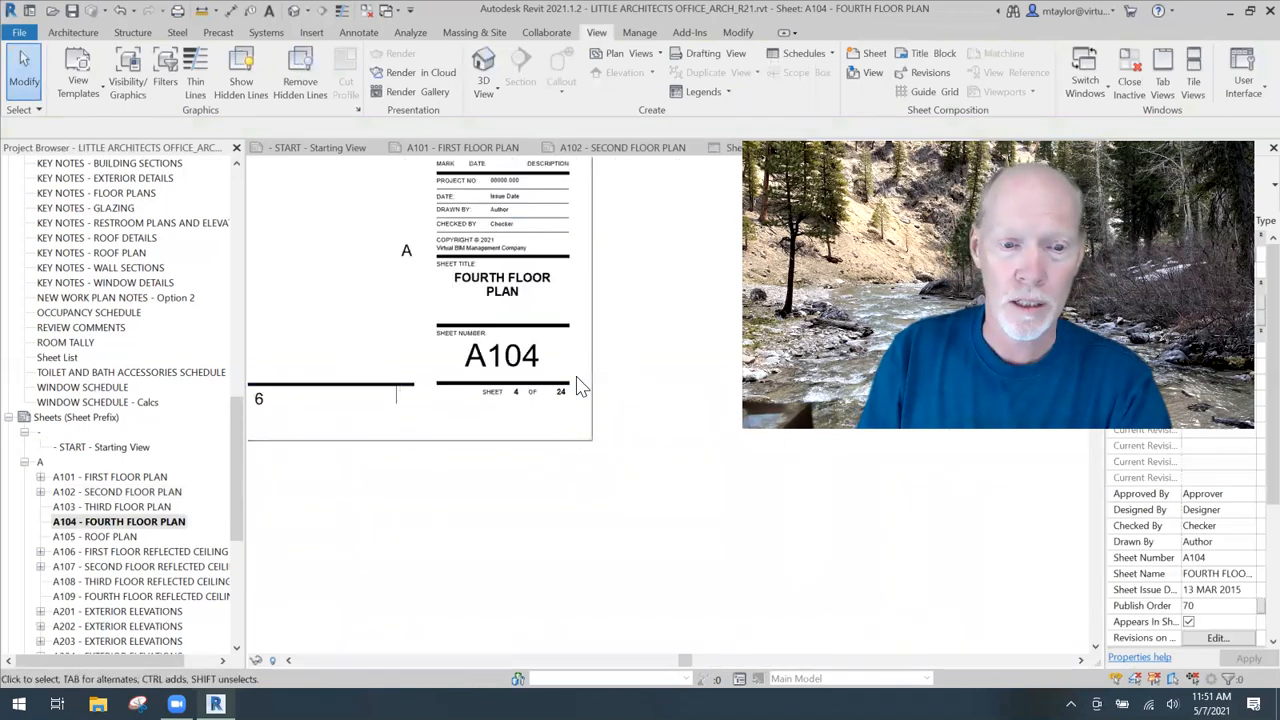
{"action": "middle_click_drag", "start_coordinate": [645, 455], "coordinate": [728, 548]}
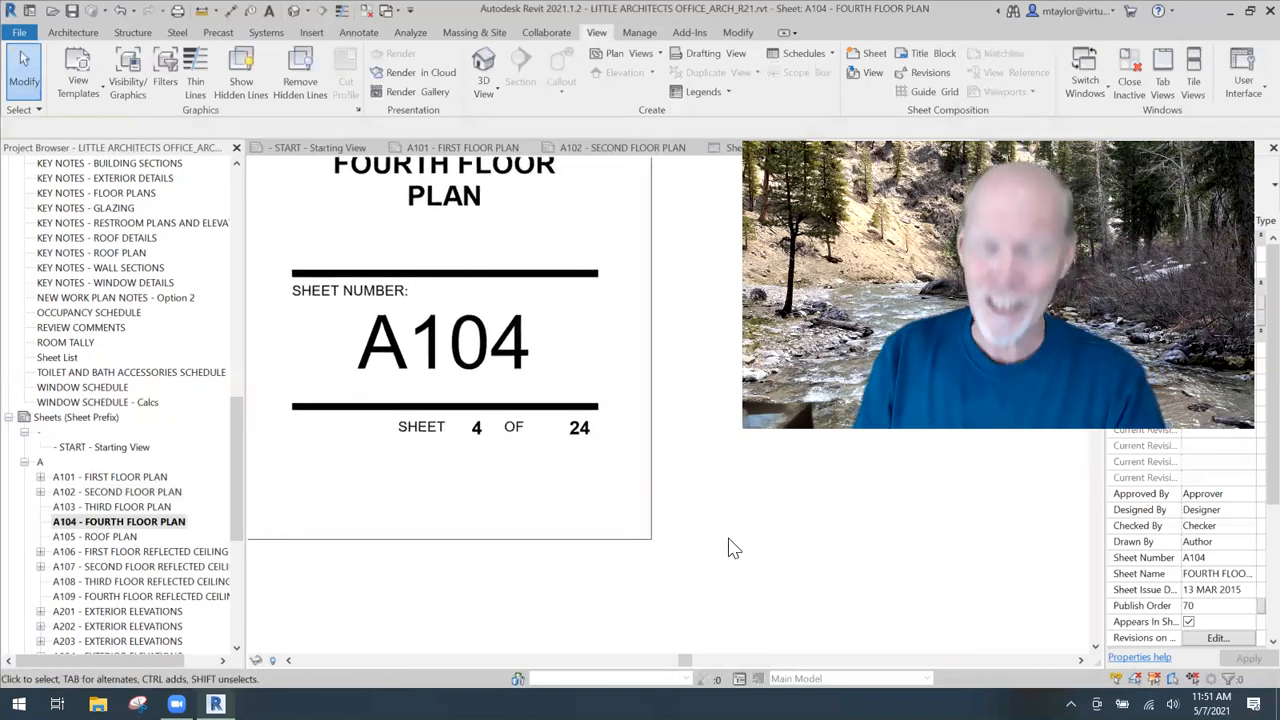